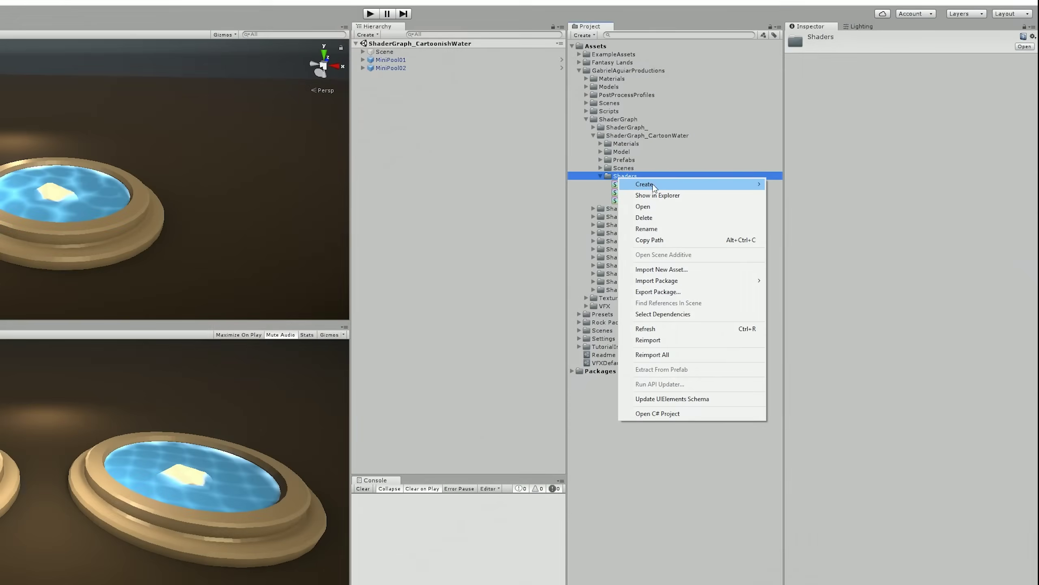
Step: Create a PBR Graph named CartoonWaterTut01 in the Shaders folder and open it in the shader editor
mouse_move(655, 189)
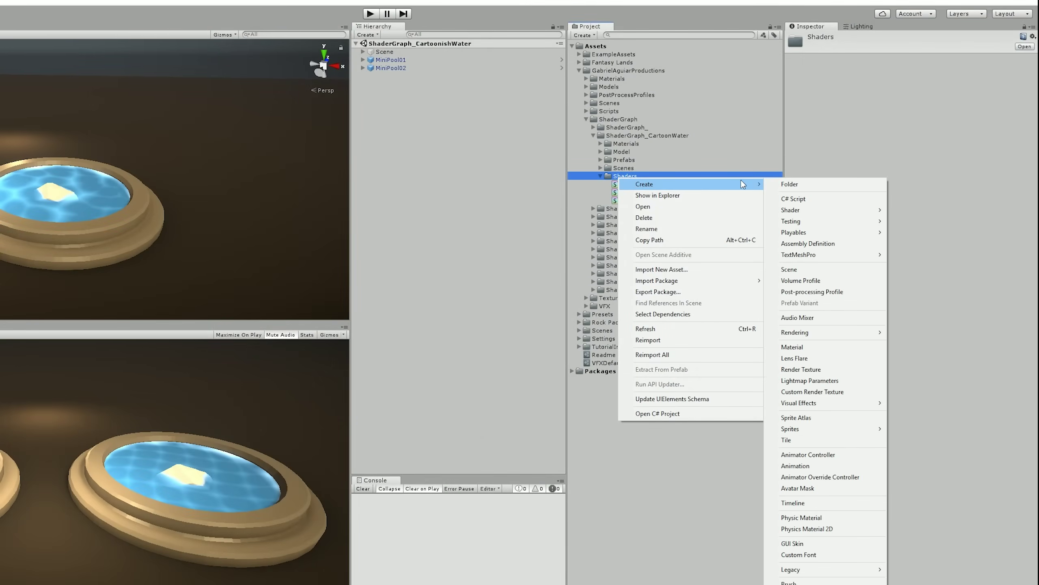
mouse_move(816, 210)
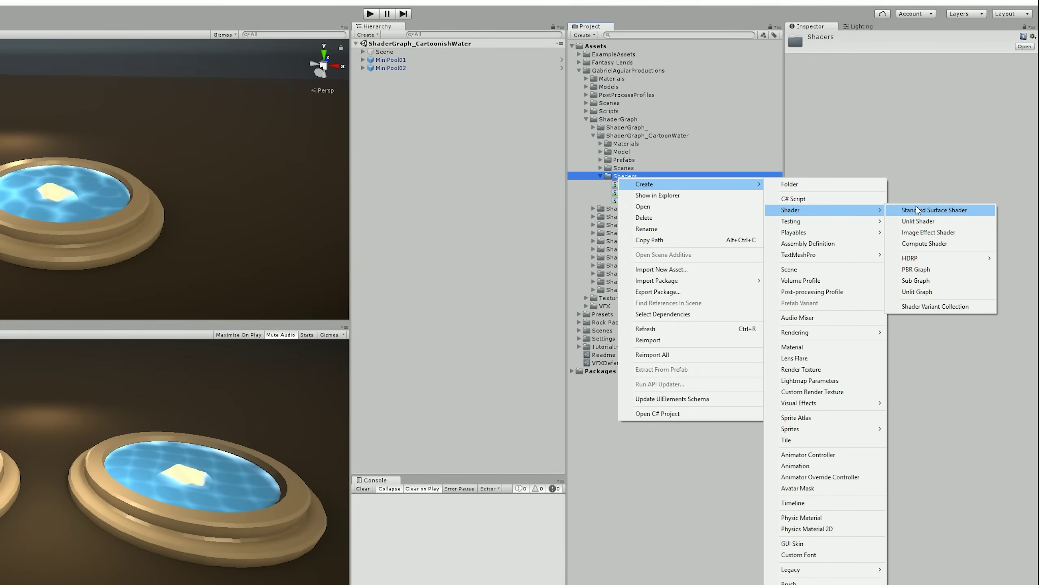
click(916, 269)
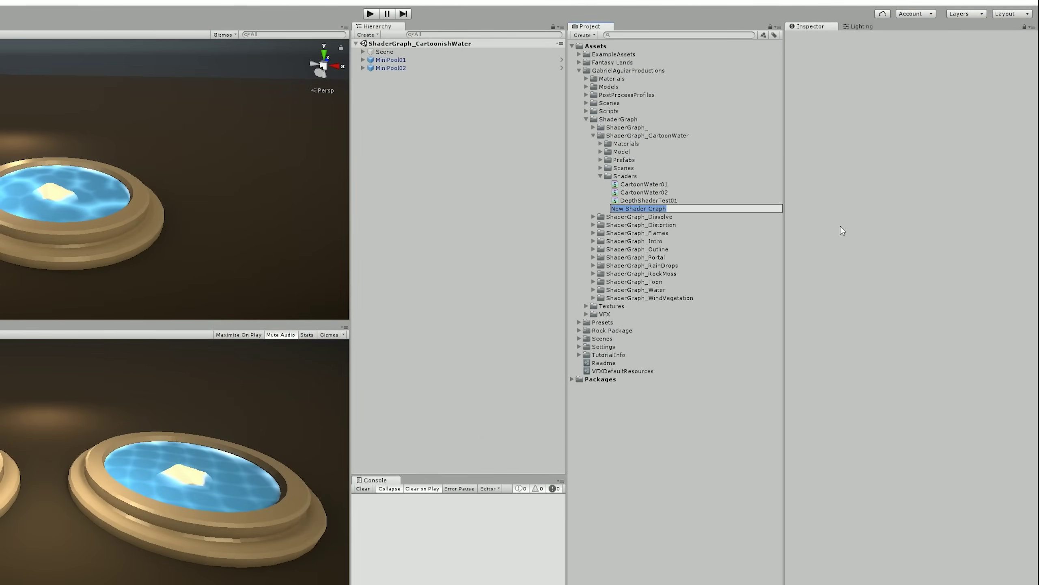
text(CartoonWaterTut01)
key(Return)
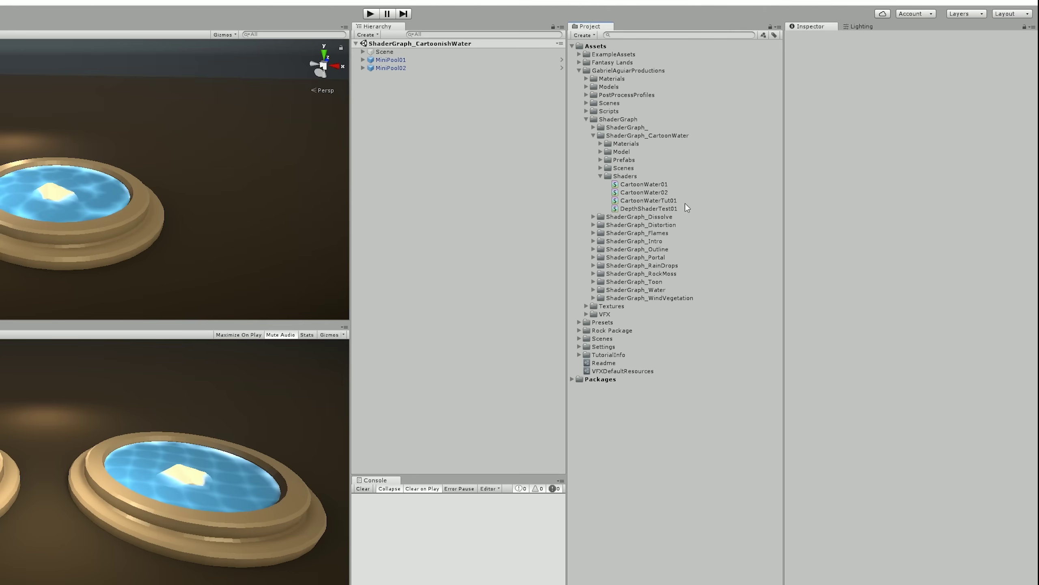
click(676, 200)
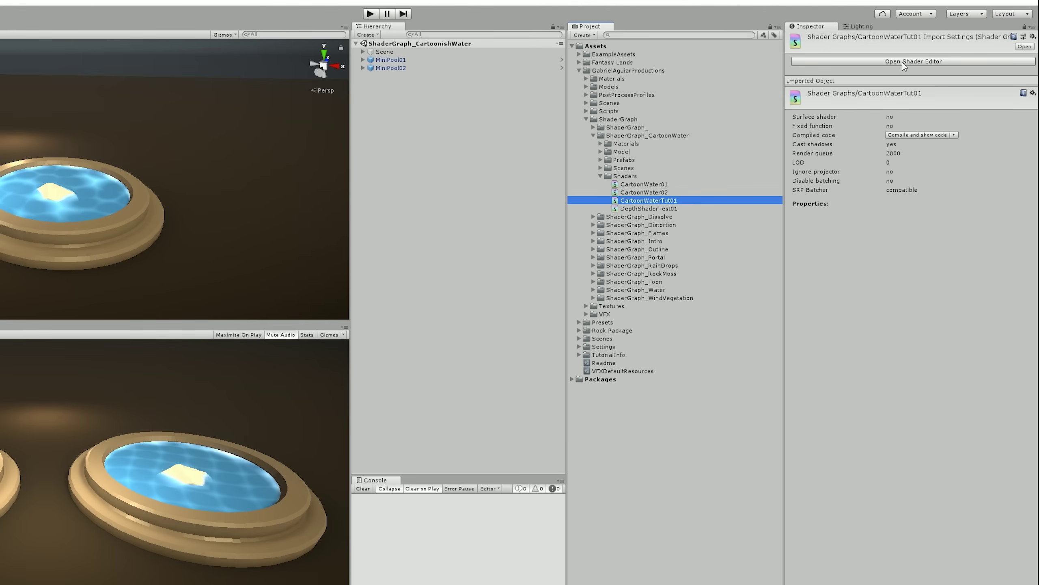
click(902, 62)
Step: Set the PBR Master node's surface type to Transparent
click(771, 188)
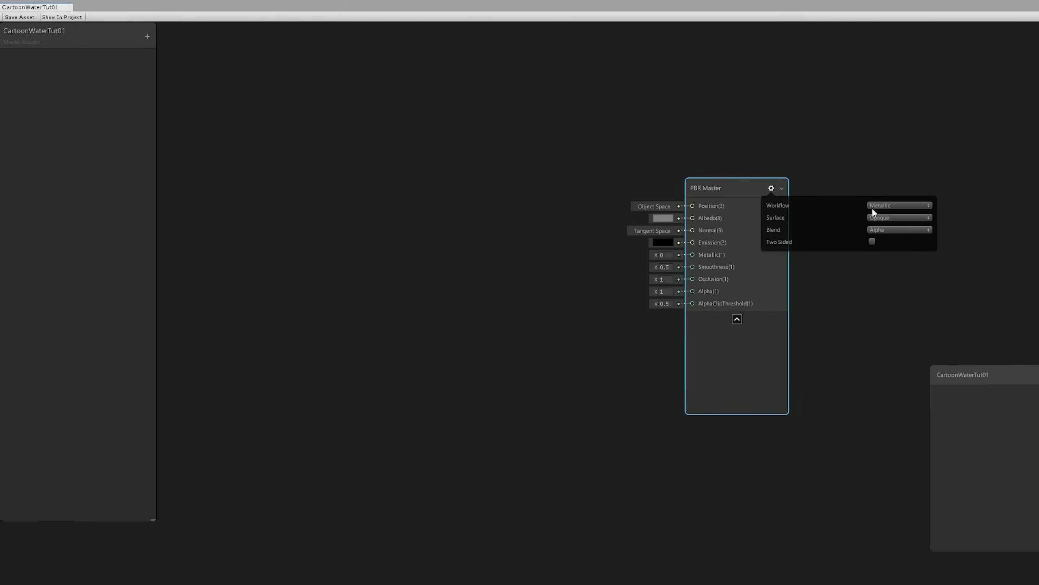
click(876, 217)
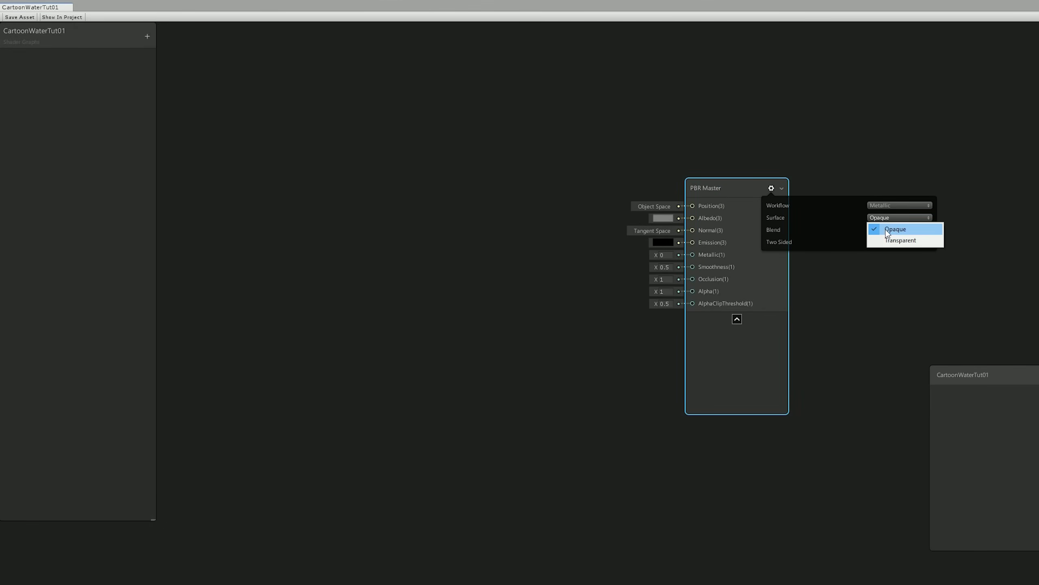
click(890, 241)
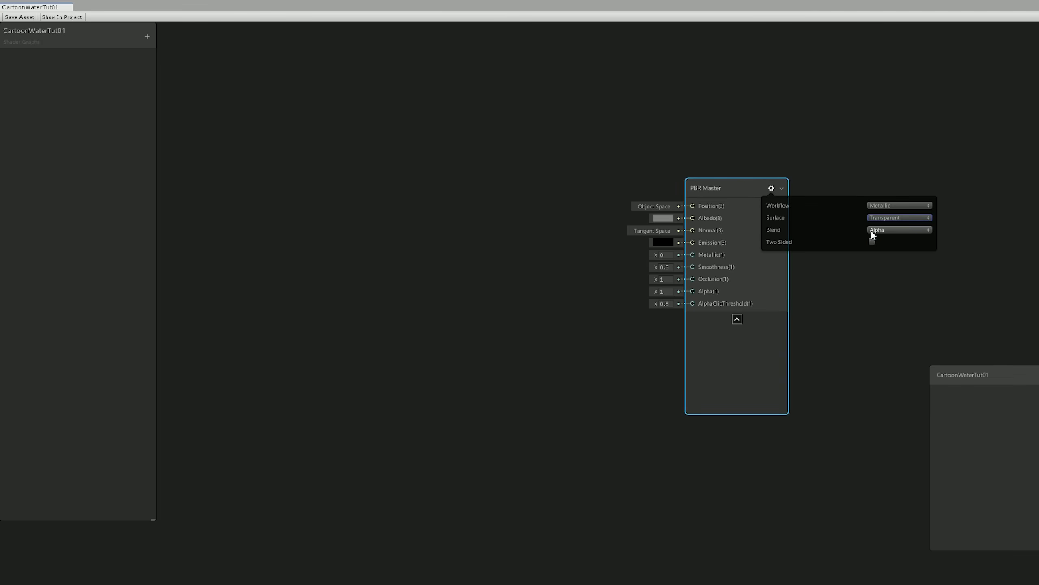
click(772, 188)
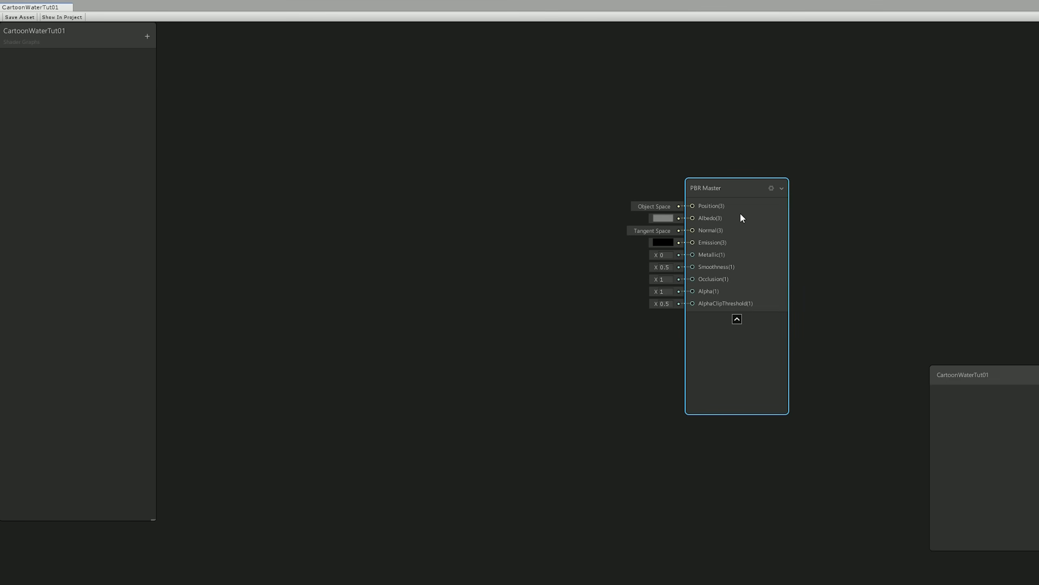
Step: Add a Color property named BaseColor to the shader graph
click(146, 36)
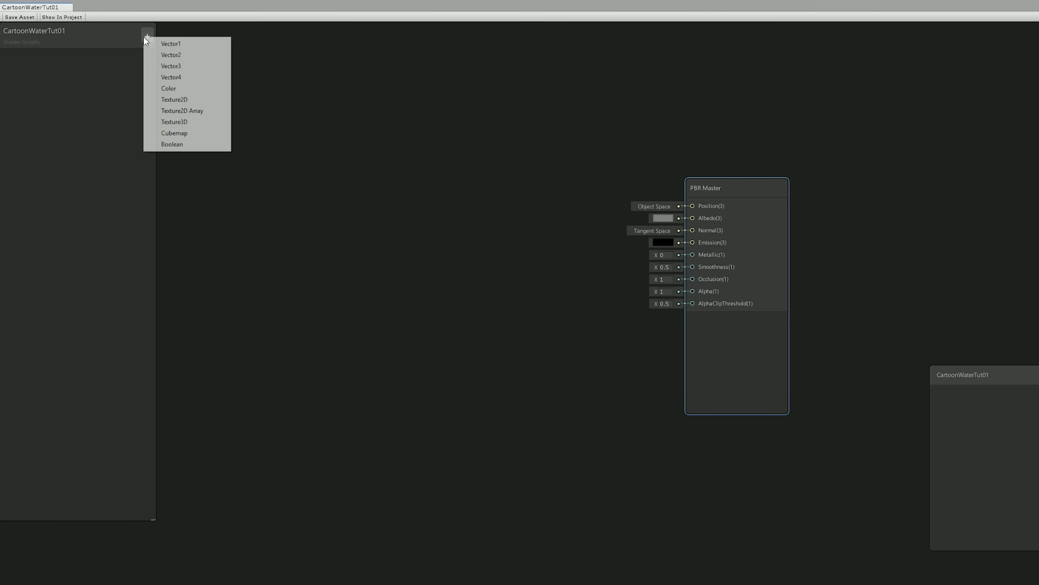
click(194, 91)
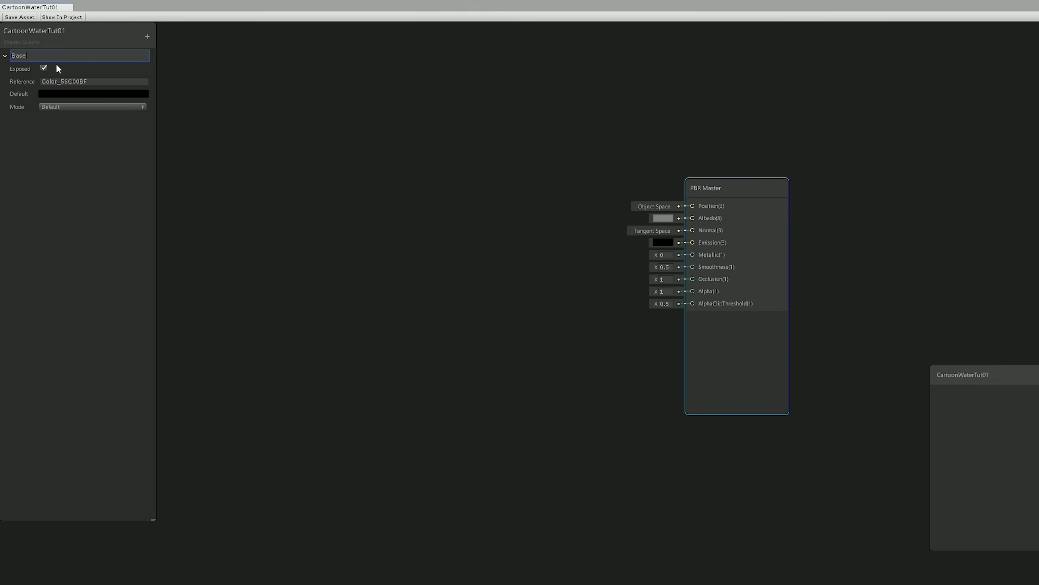
text(BaseColor)
key(Return)
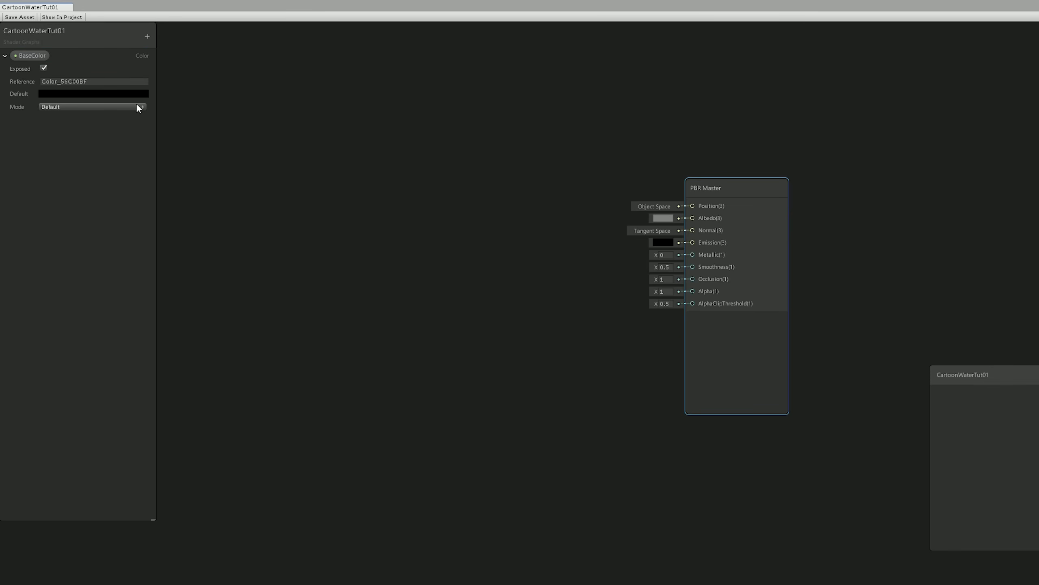
Step: Set BaseColor's default to a light blue (hex 33A0FB) and its mode to HDR
click(145, 95)
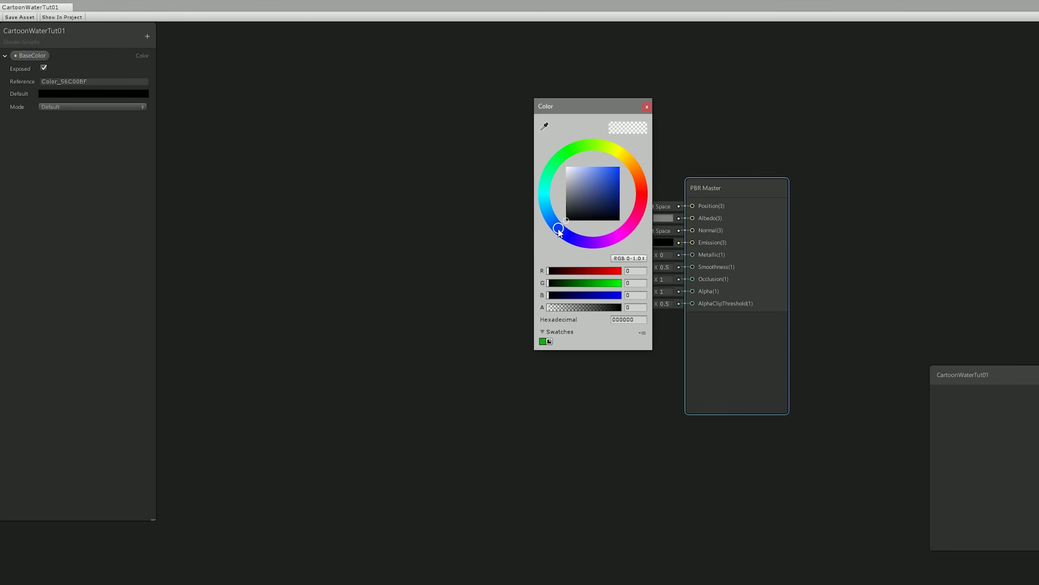
drag(572, 200, 609, 167)
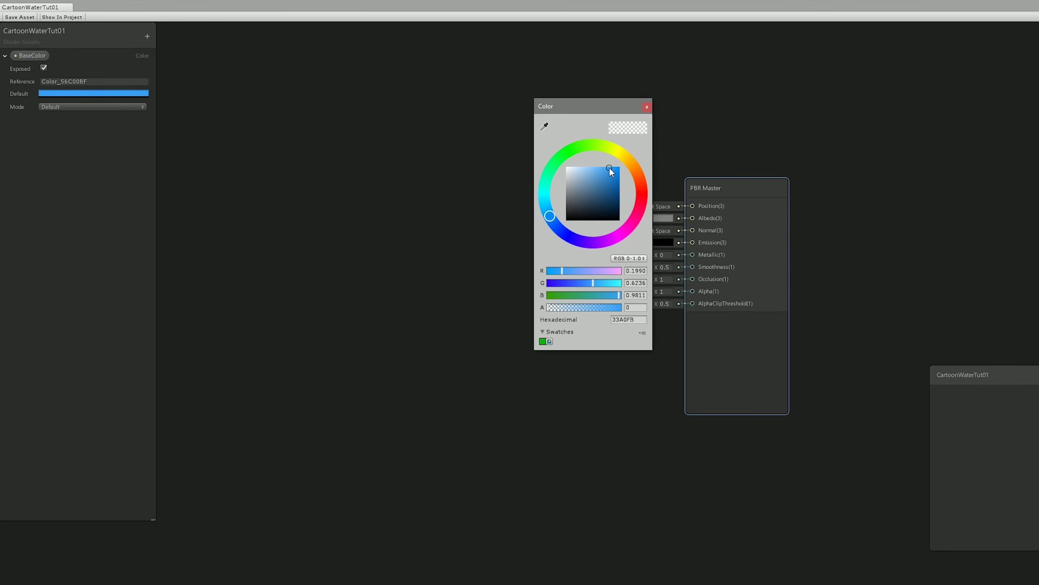
click(646, 107)
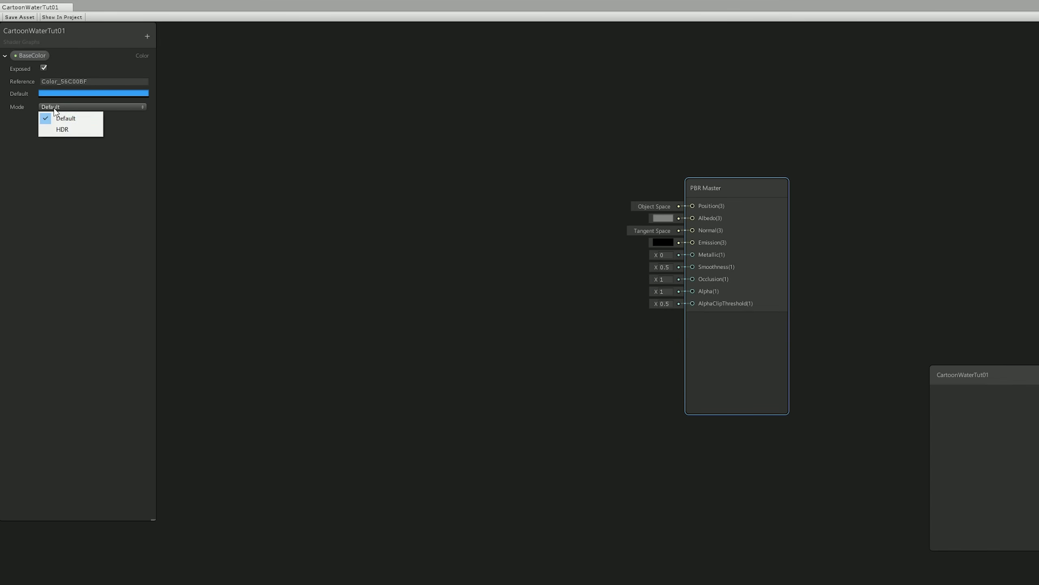
click(66, 130)
Step: Place the BaseColor property in the graph beside the PBR Master and connect it to the Albedo input
drag(32, 56, 257, 175)
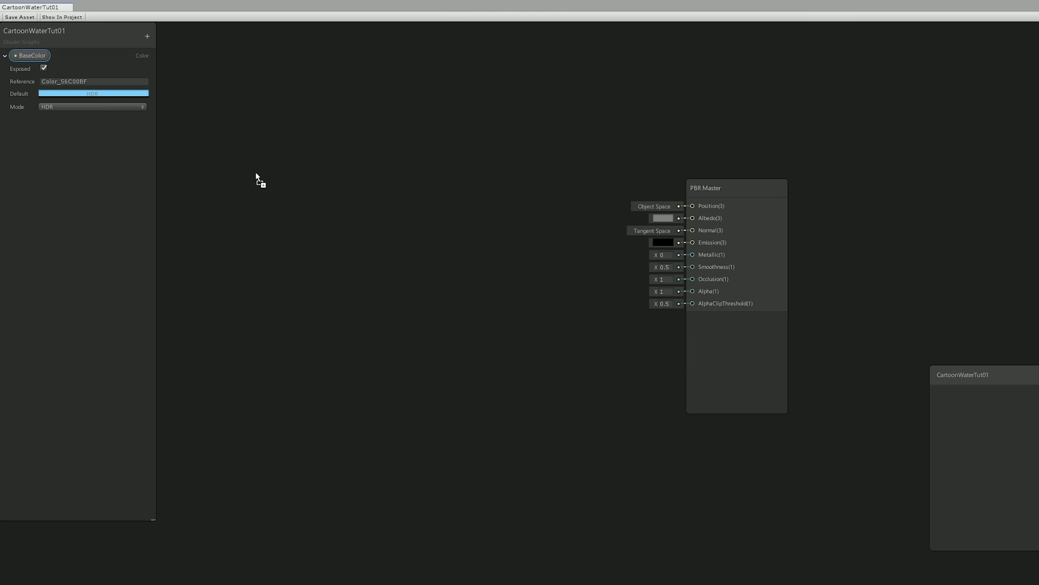
drag(569, 190, 693, 217)
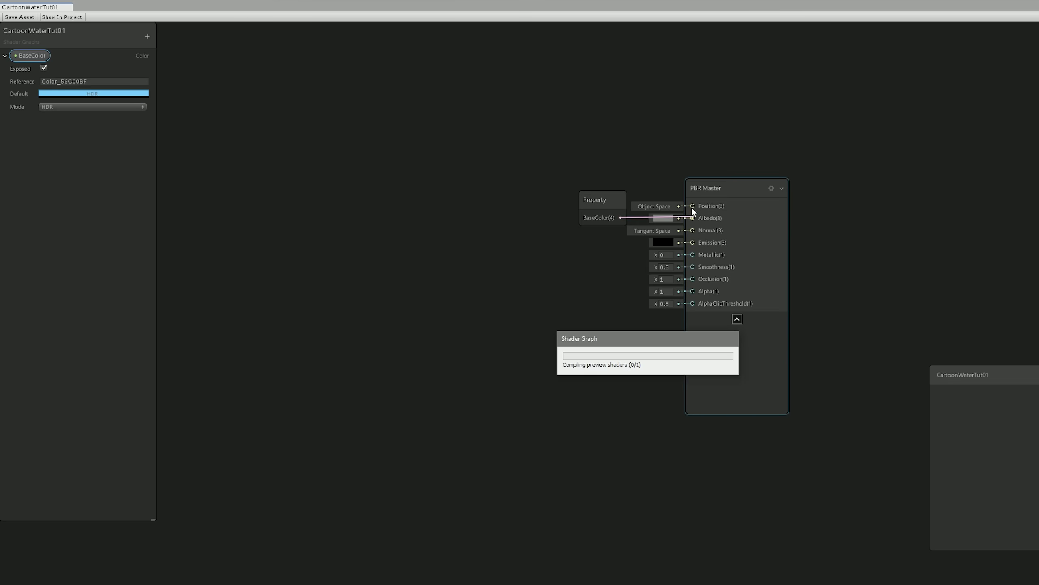
drag(604, 200, 621, 200)
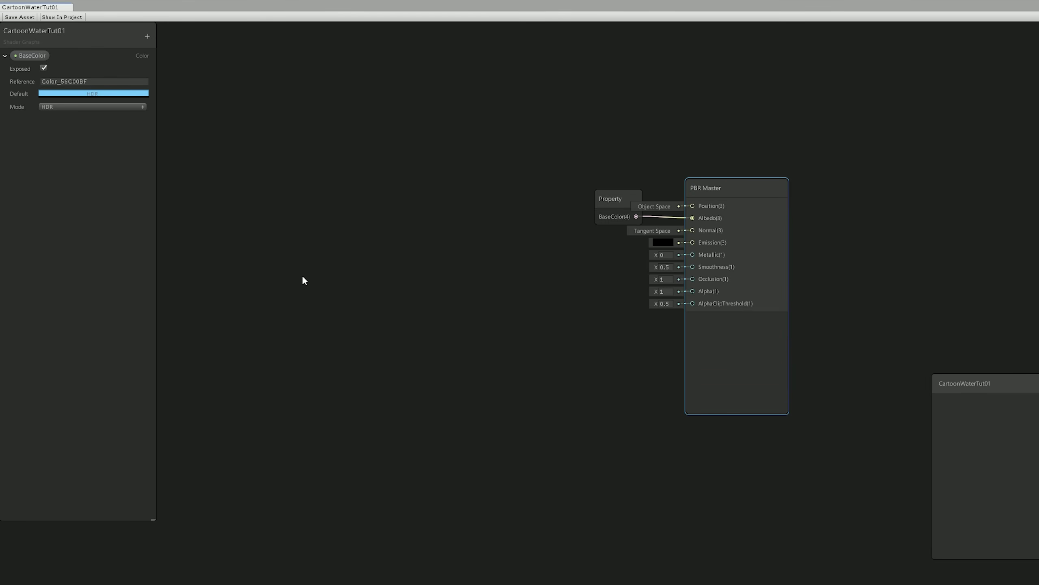
Step: Add a Voronoi node and connect its Out to the PBR Master's Emission input
middle_drag(304, 277, 333, 279)
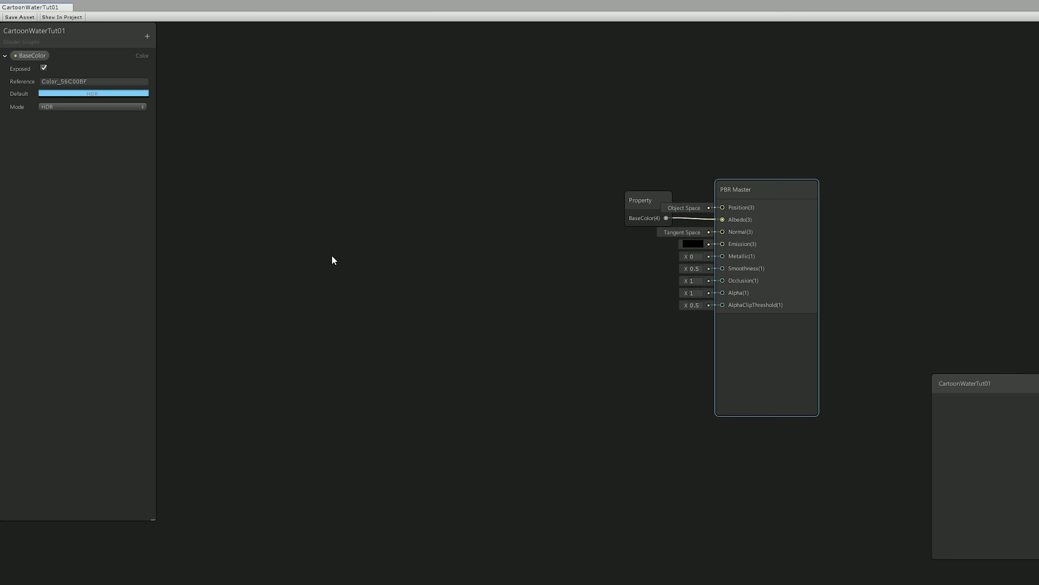
right_click(333, 257)
key(Escape)
key(space)
text(v)
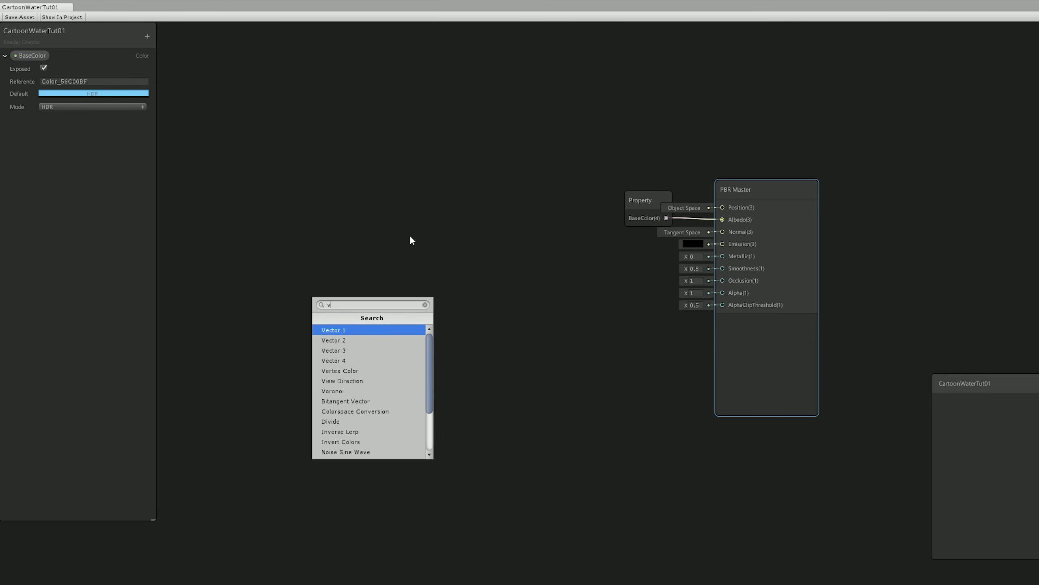
text(oro)
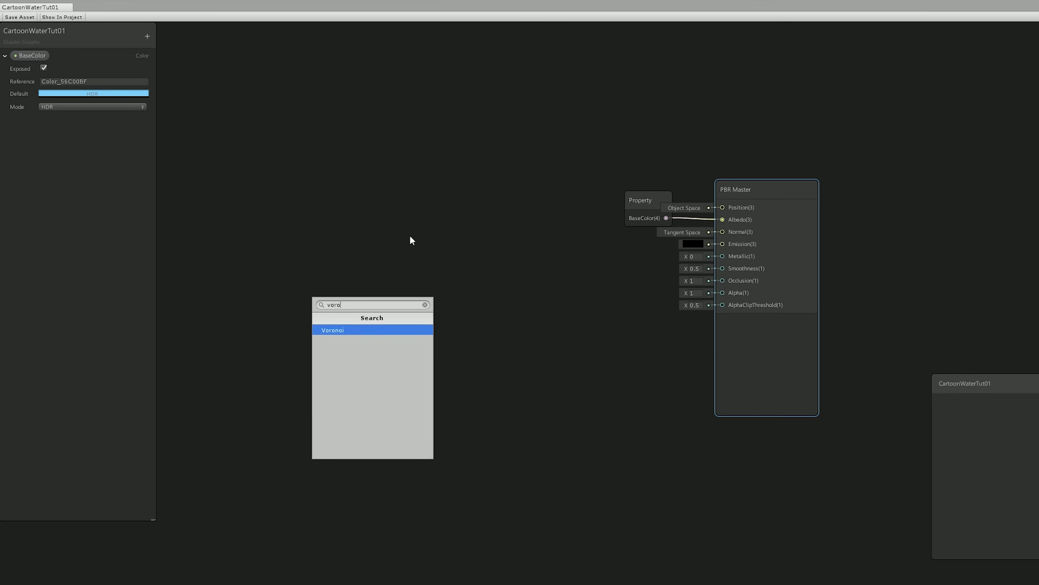
key(Return)
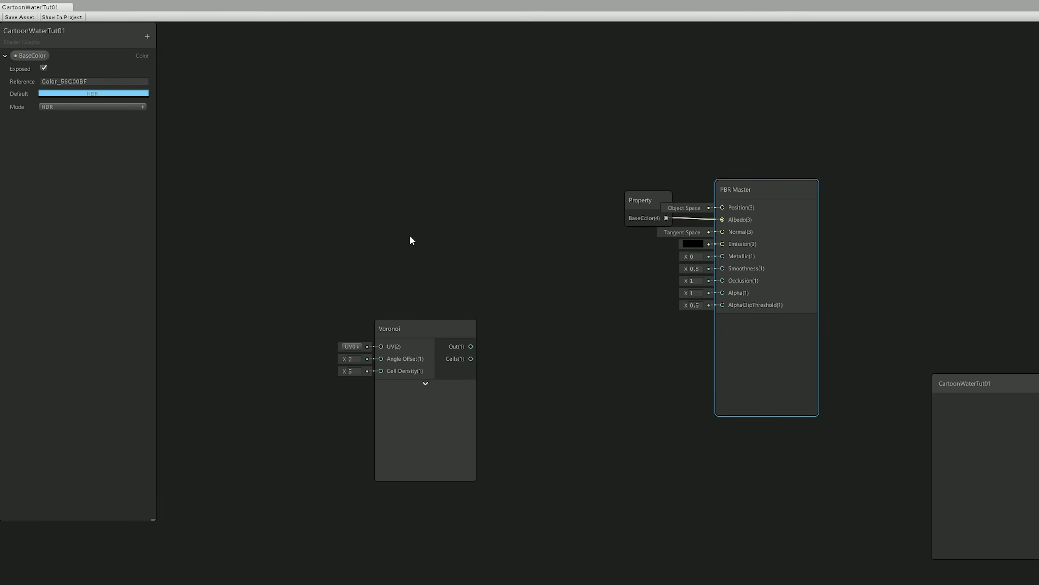
drag(647, 288, 986, 257)
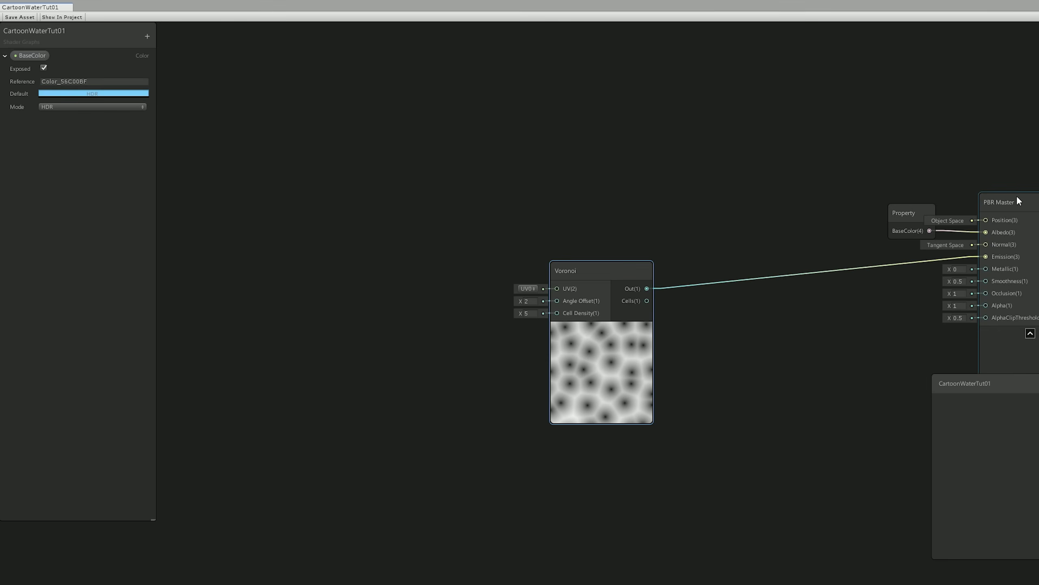
drag(1019, 200, 1009, 215)
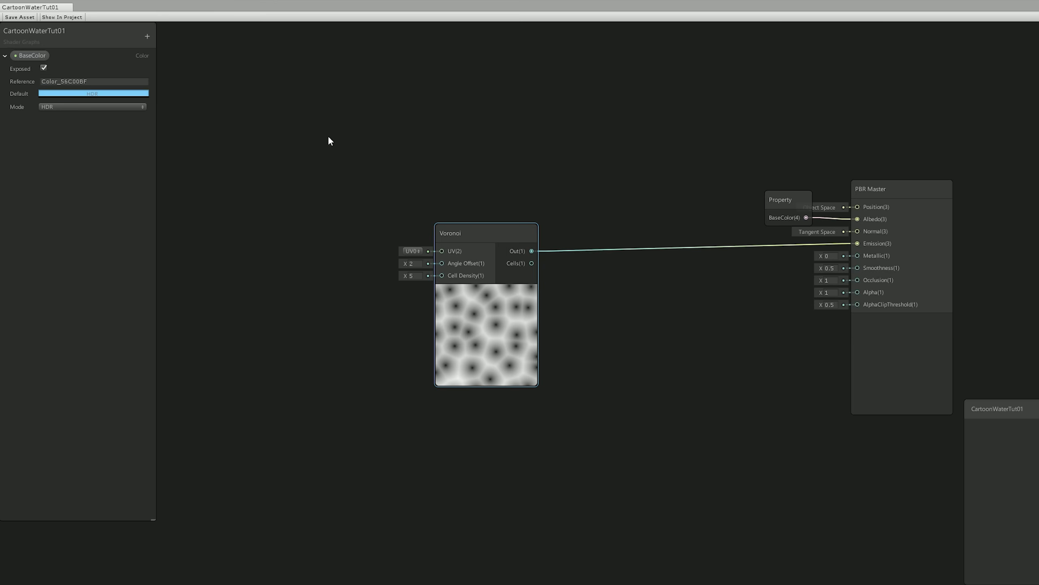
Step: Add a Time node in the empty area before the Voronoi node
key(space)
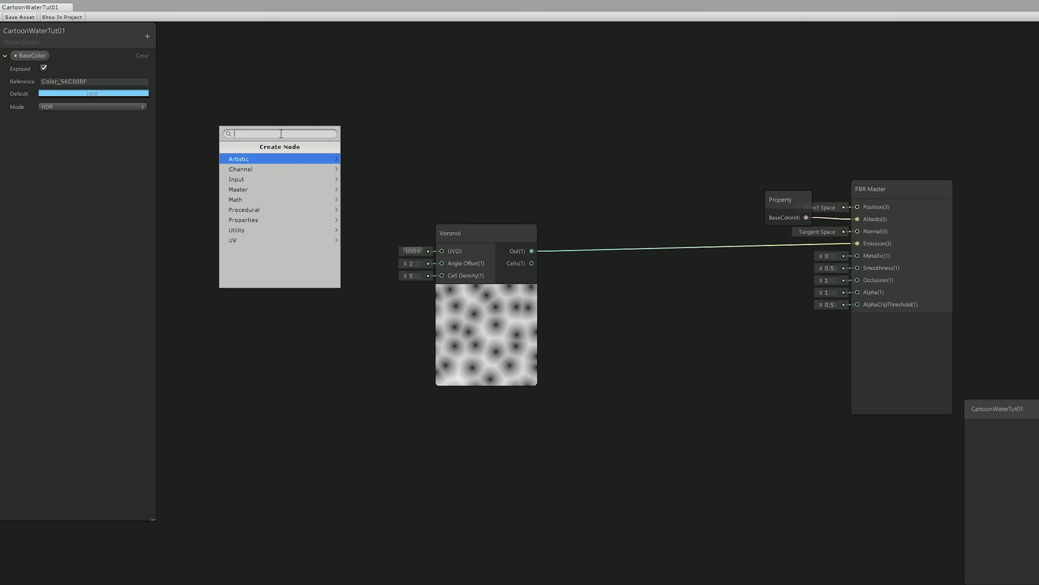
text(ti)
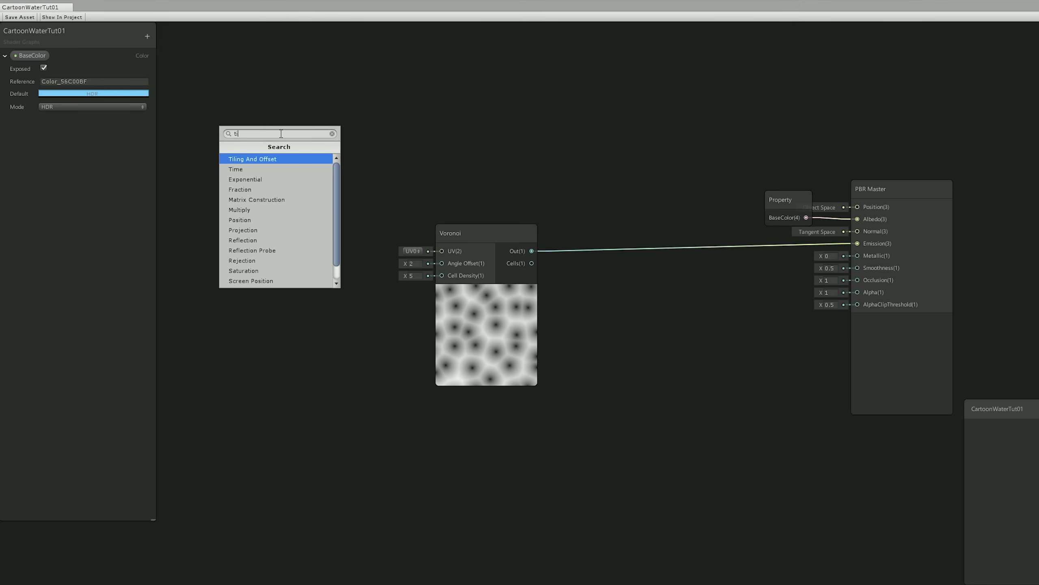
text(me)
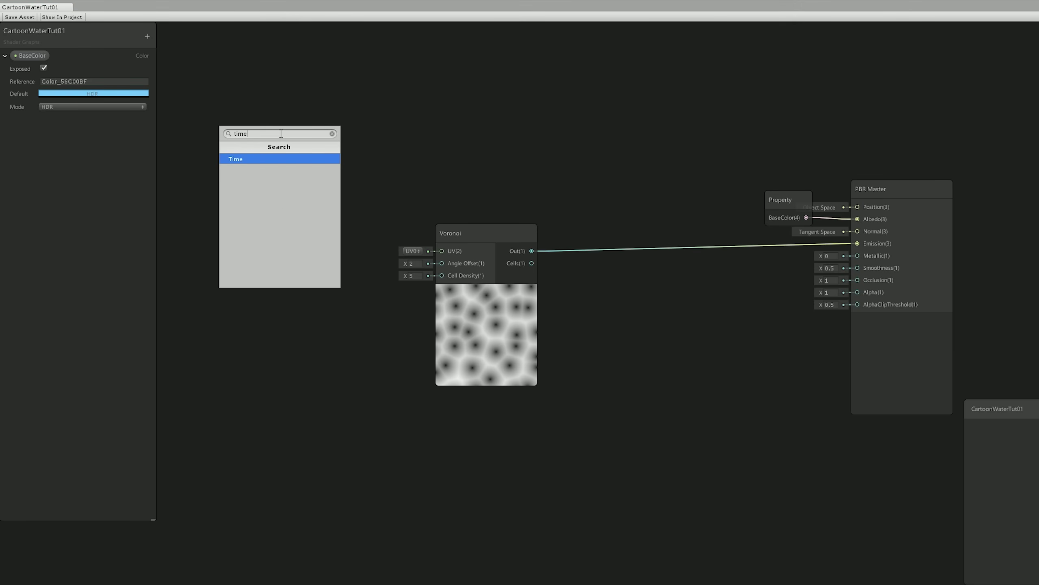
key(Return)
Step: Add a Multiply node with Time feeding input A, collapse its preview, and space the two nodes apart
drag(255, 142, 294, 147)
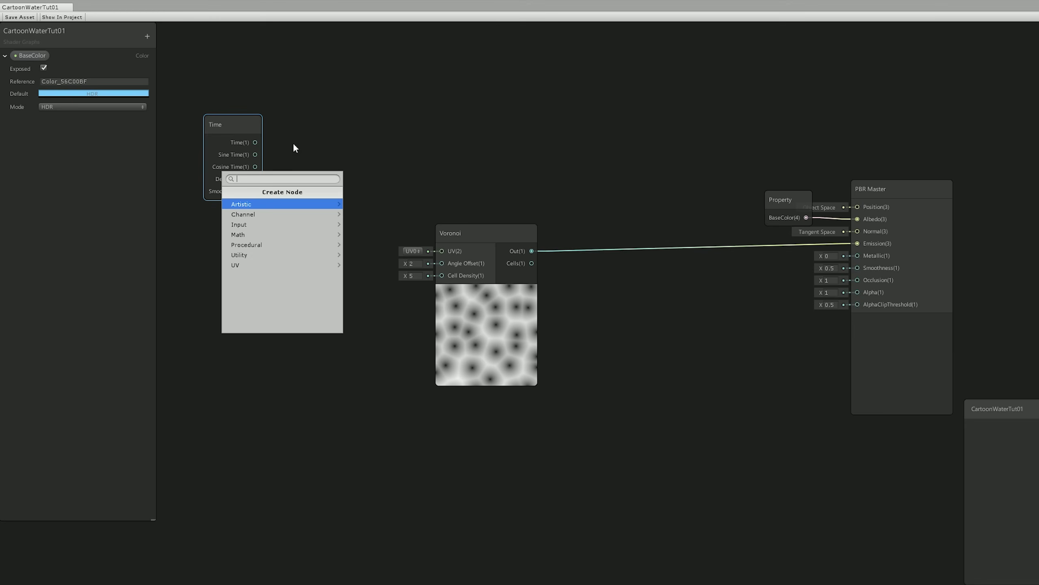
text(mult)
key(Return)
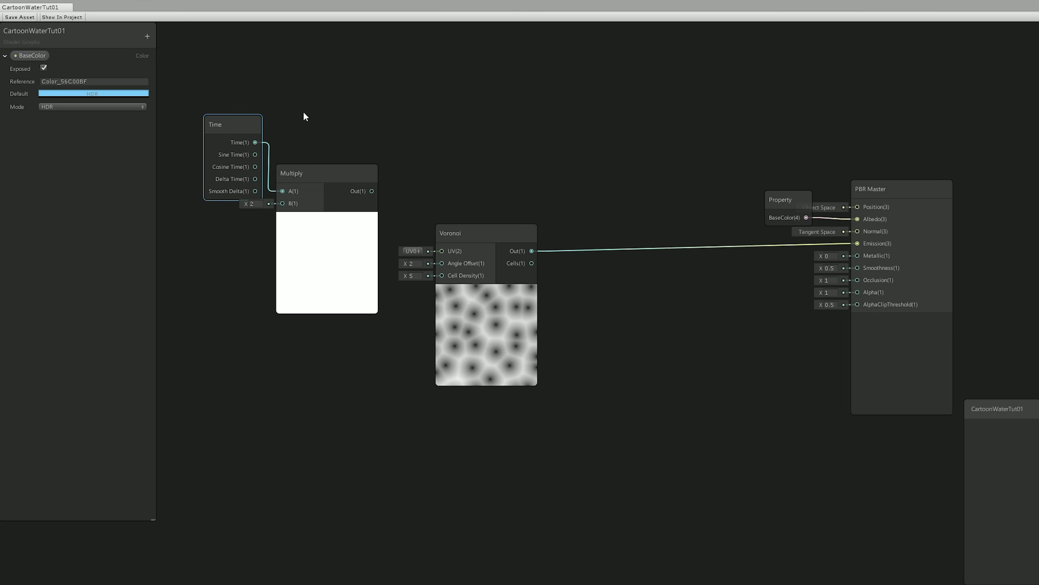
click(328, 217)
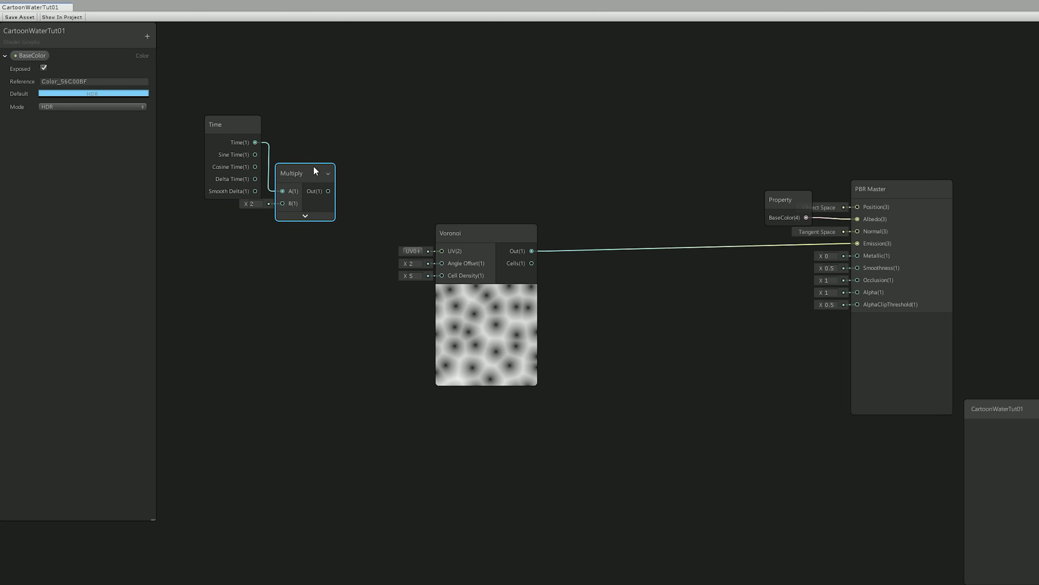
drag(313, 172, 351, 194)
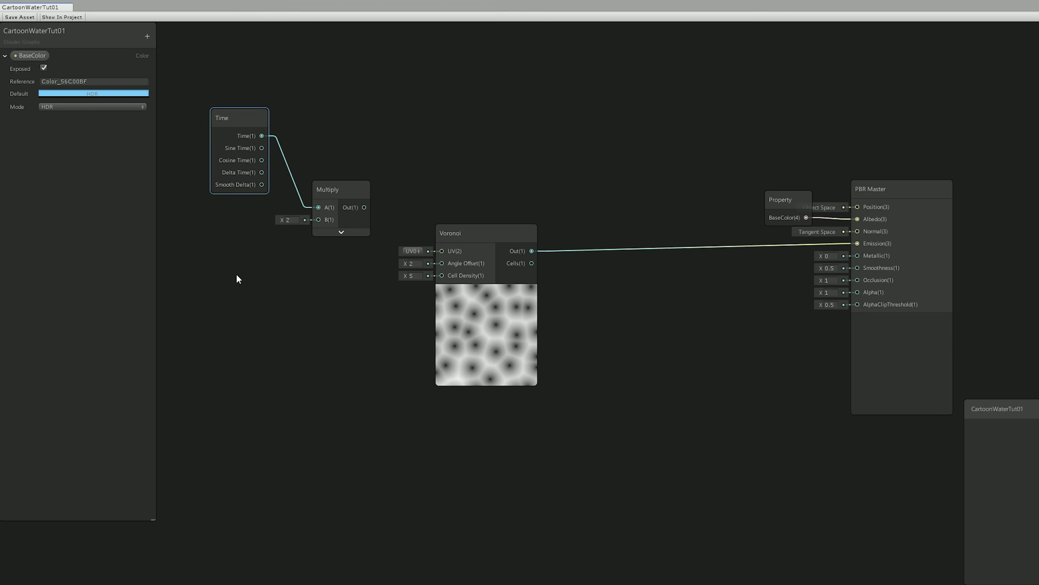
click(236, 275)
Step: Add a Vector1 property named RipplesSpeed, place it in the graph, and connect it to the Multiply node's B input
click(147, 36)
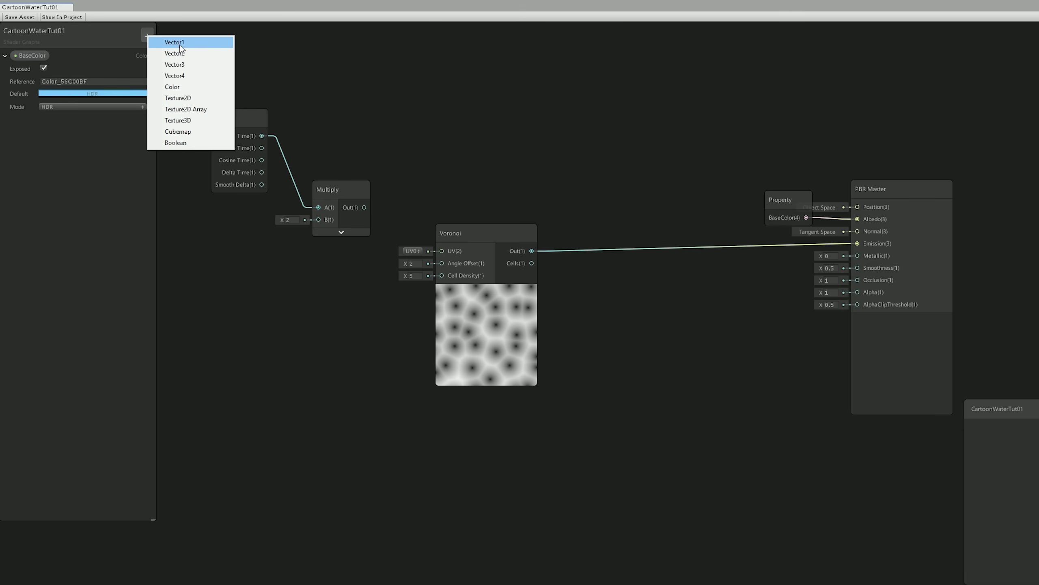
click(179, 44)
text(Rip)
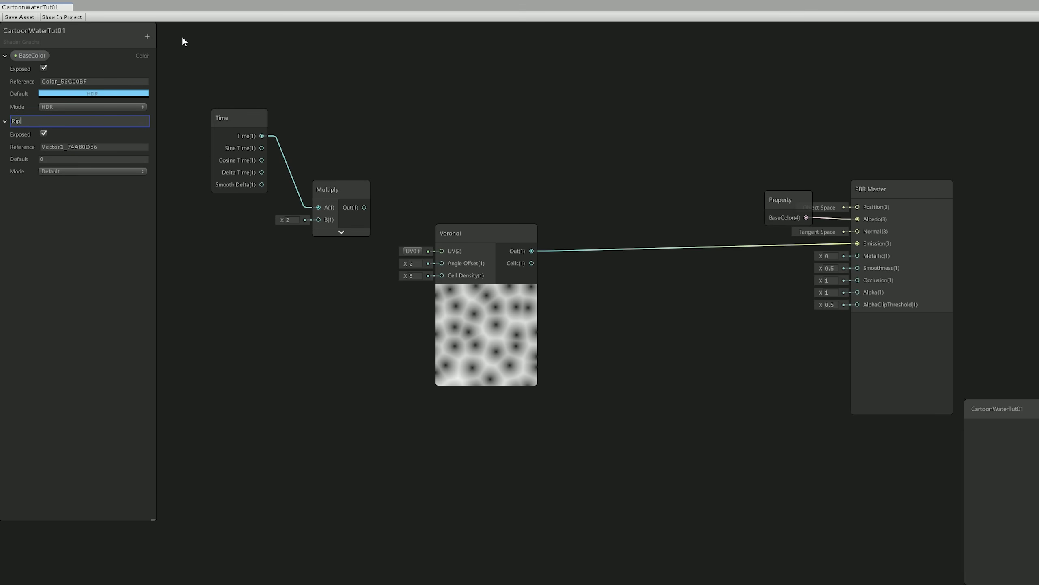
text(plesSpeed)
key(Return)
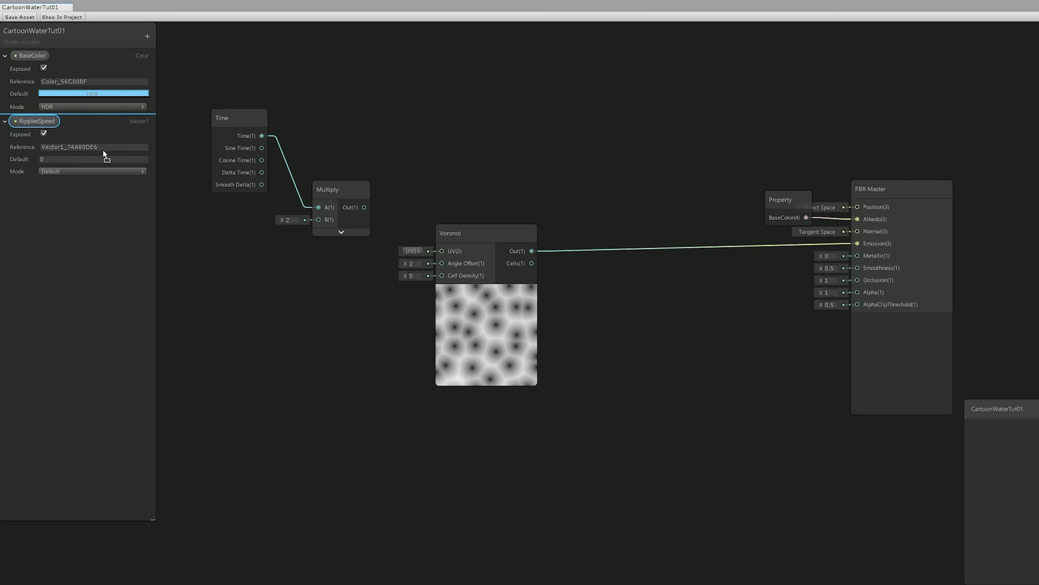
drag(281, 283, 318, 220)
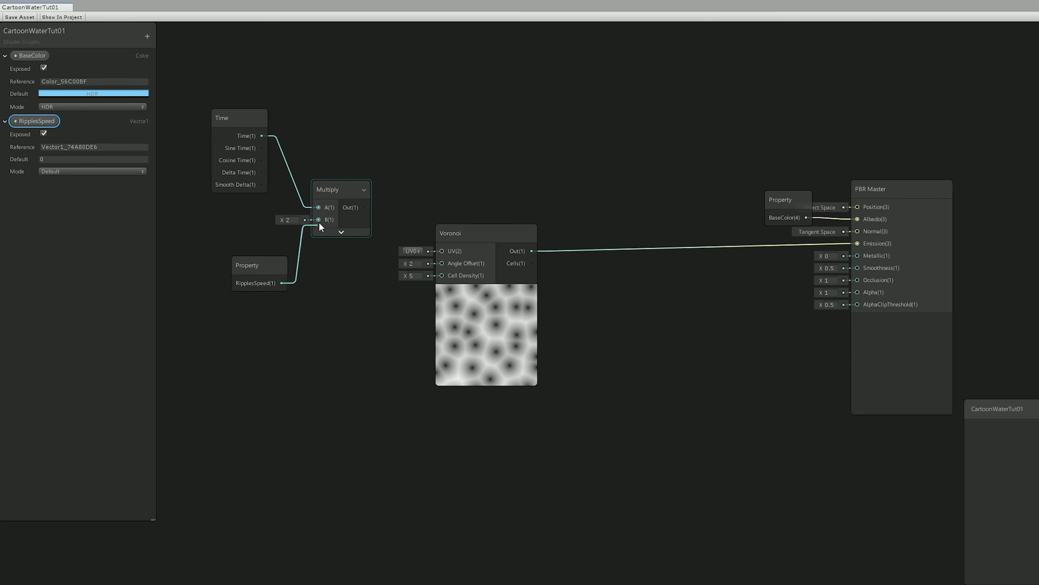
Step: Connect the Time Multiply node's Out to the Voronoi node's Angle Offset and move the RipplesSpeed node up slightly
drag(266, 265, 255, 250)
drag(365, 208, 442, 263)
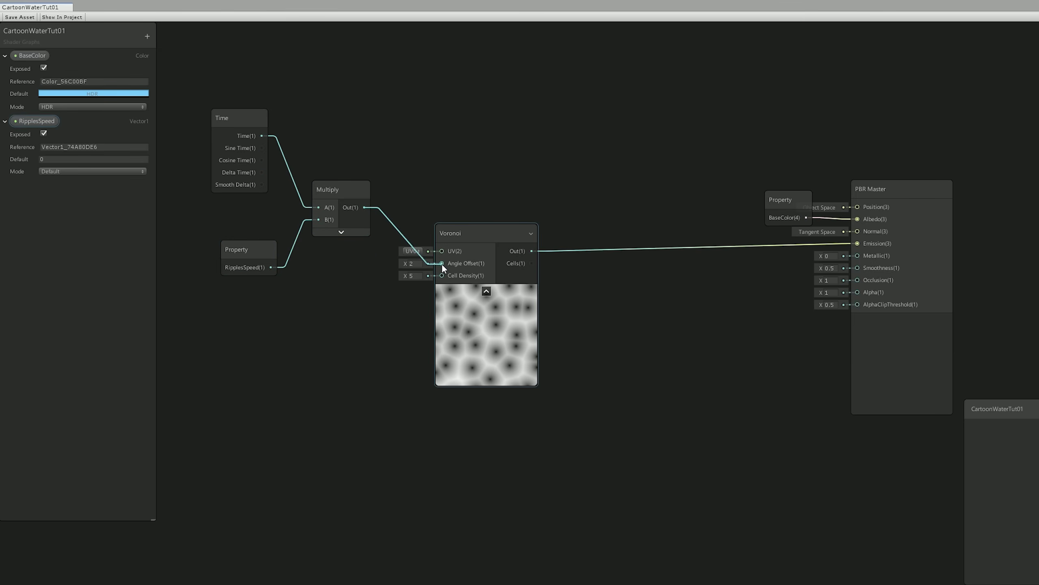
click(253, 260)
Step: Set the RipplesSpeed property's default value to 0.75, trying 1, 2 and 3 along the way
click(5, 70)
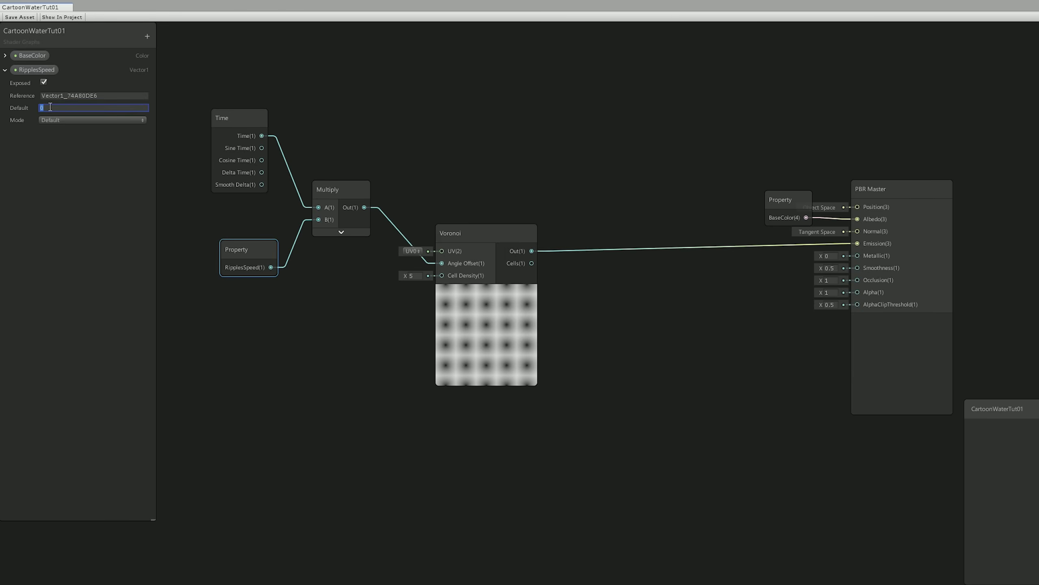
text(1)
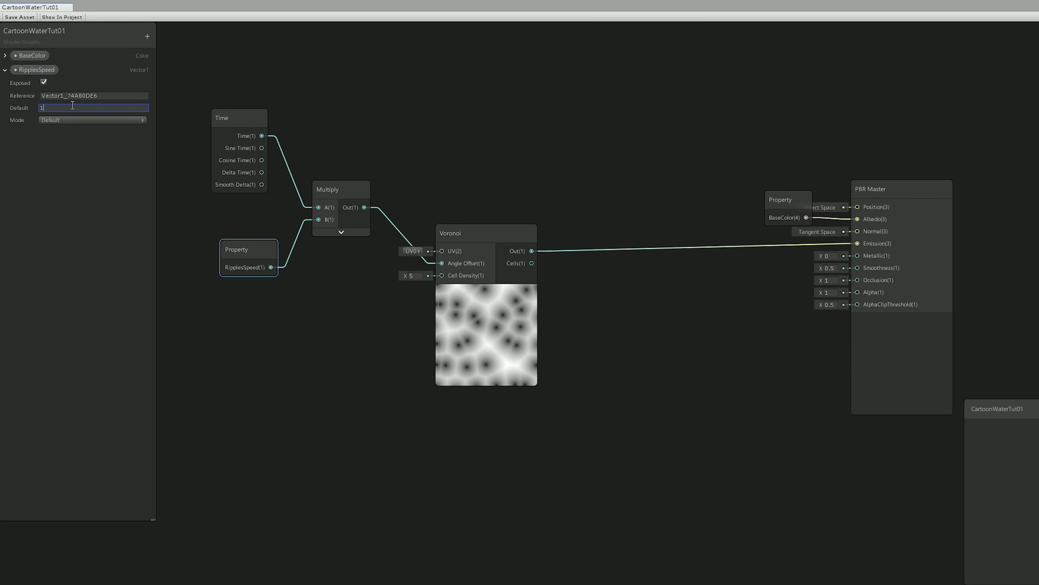
key(BackSpace)
text(2)
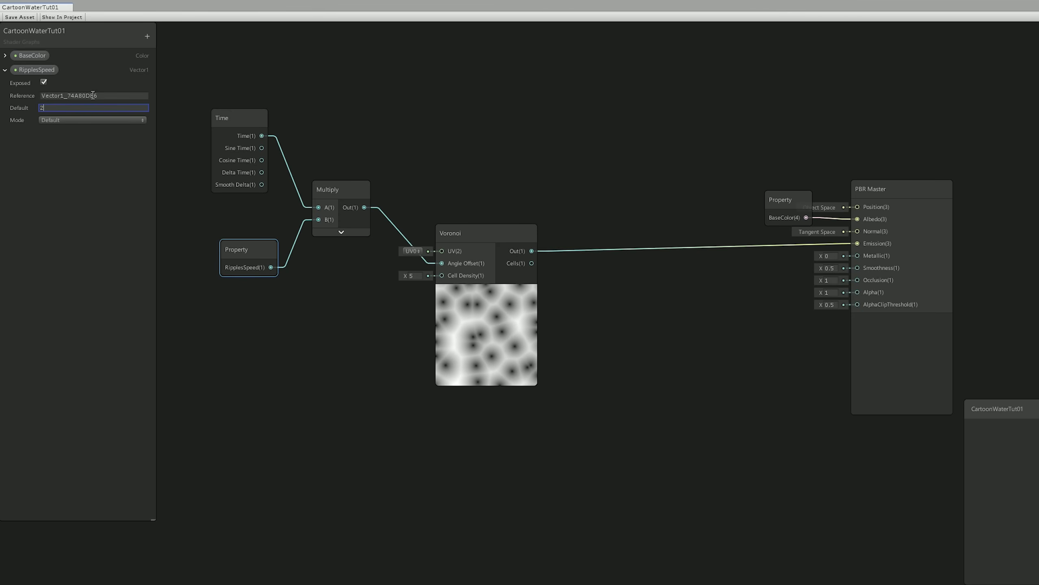
key(BackSpace)
text(3)
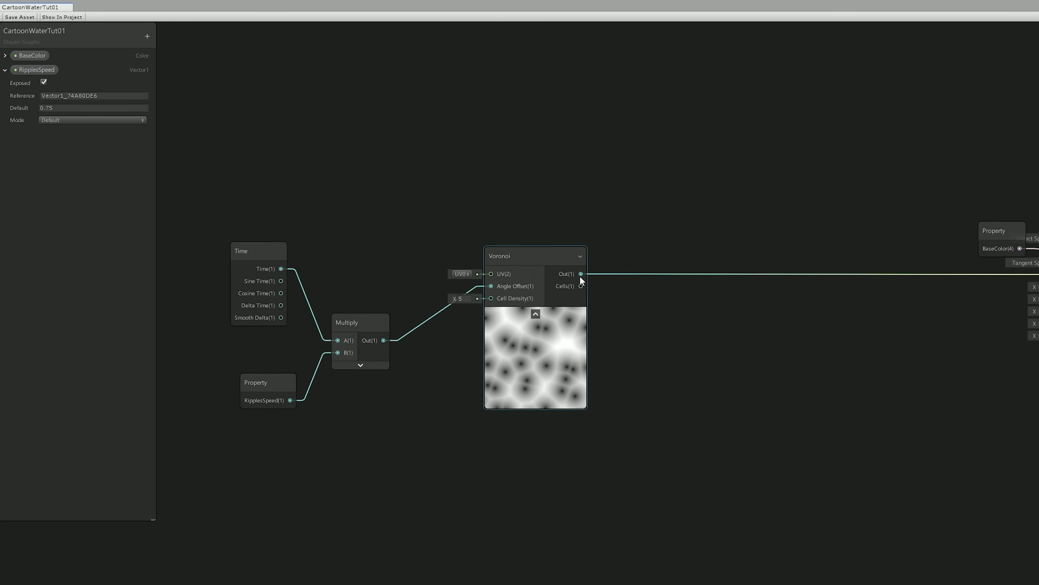
Step: Add a second Multiply node after the Voronoi node, with the Voronoi's Out feeding its input A
drag(580, 274, 684, 258)
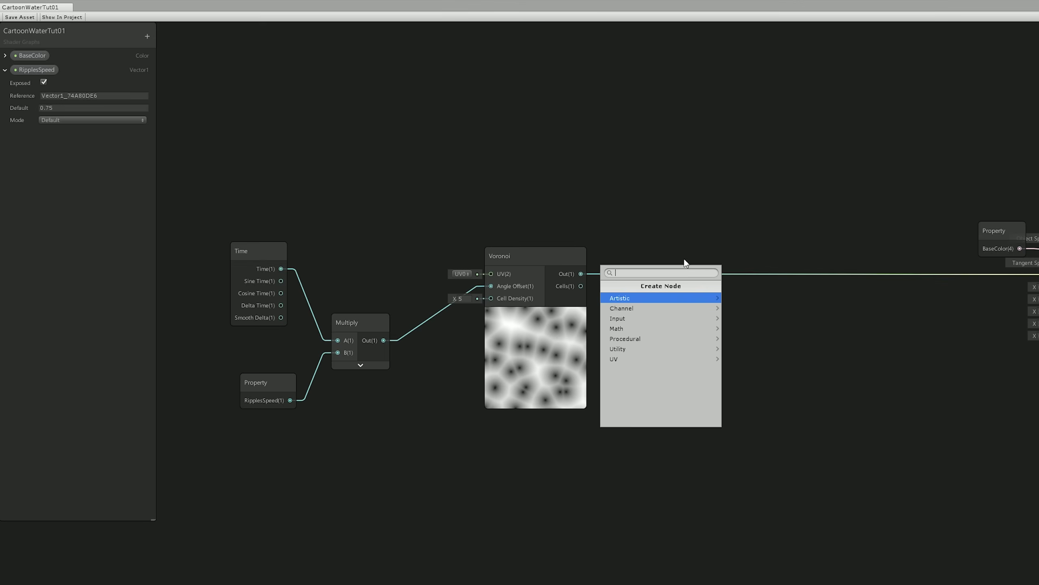
text(multiply)
key(Return)
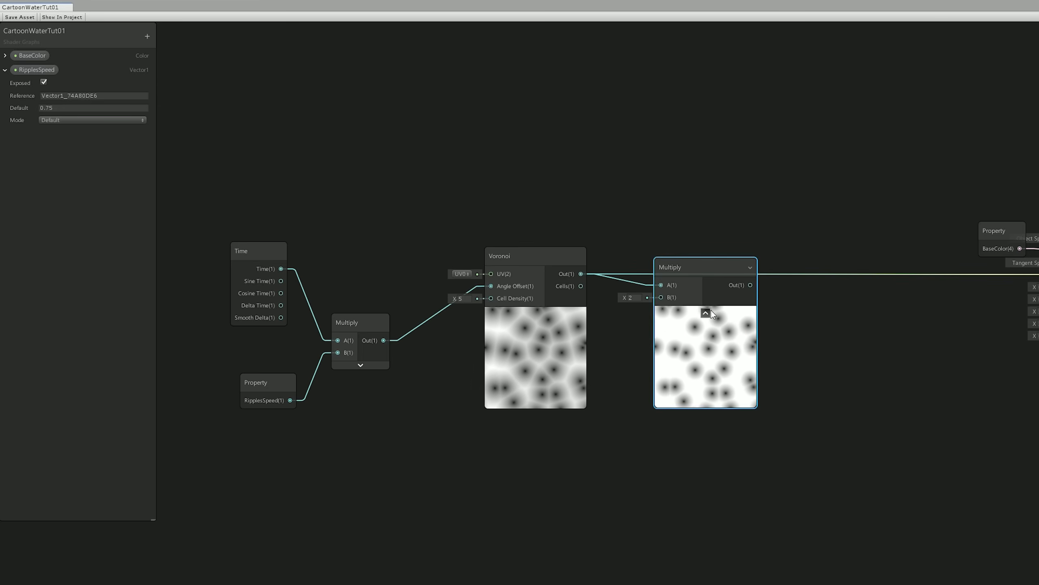
Step: Add a Color property named RipplesColor and reorder it above RipplesSpeed in the property list
click(147, 36)
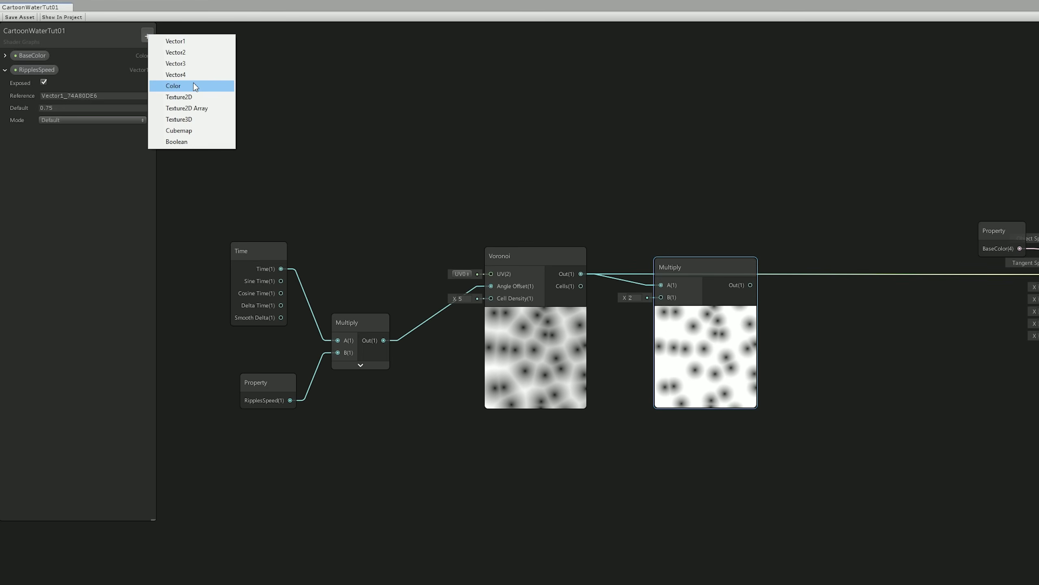
click(173, 85)
text(RipplesColor)
key(Return)
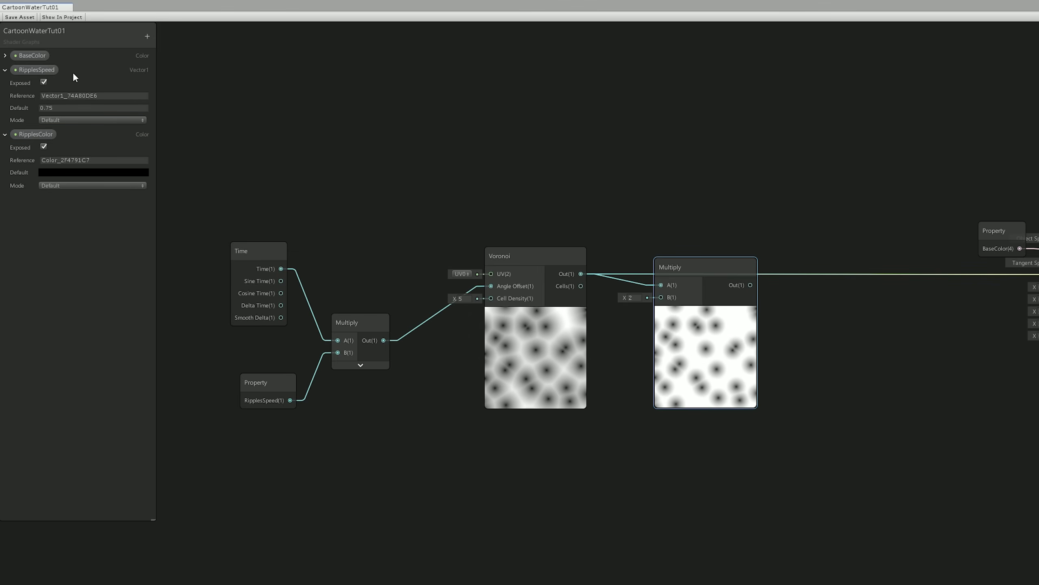
drag(43, 135, 46, 74)
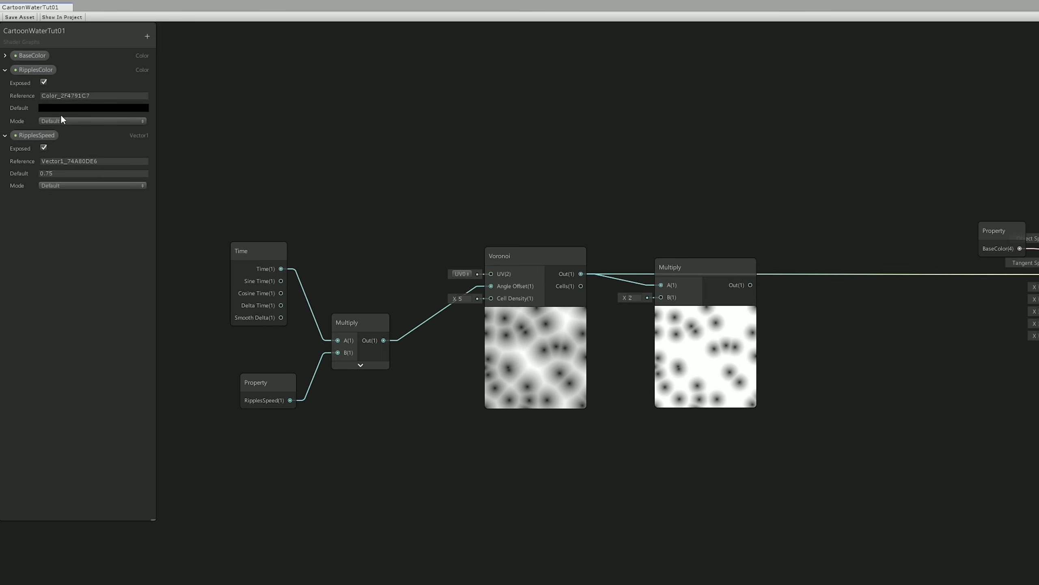
Step: Change RipplesColor's mode to HDR and set its default to a light blue, hex 32BDFF with intensity 1
click(64, 141)
click(73, 108)
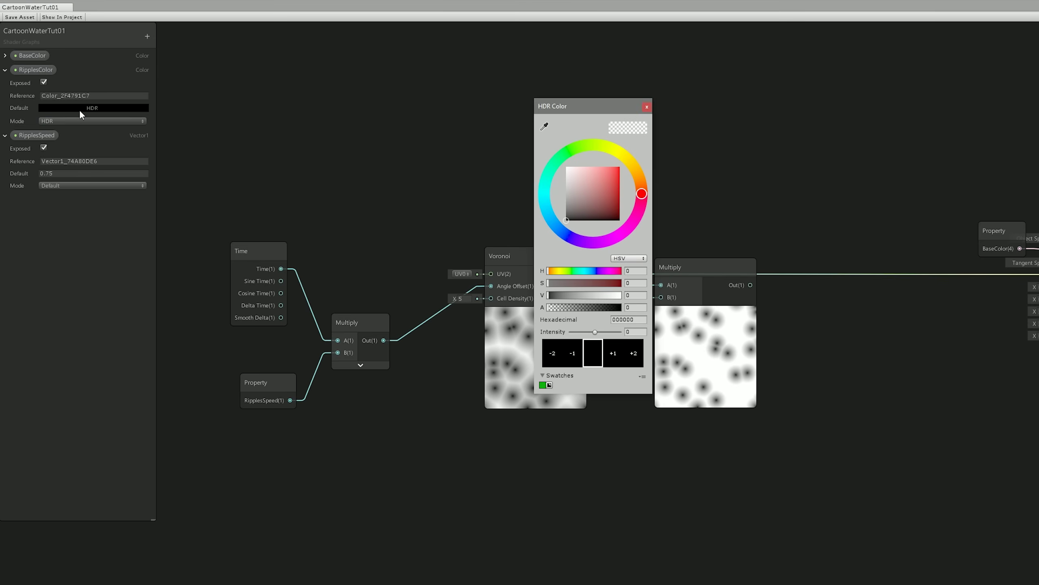
click(553, 223)
drag(552, 224, 547, 209)
click(609, 166)
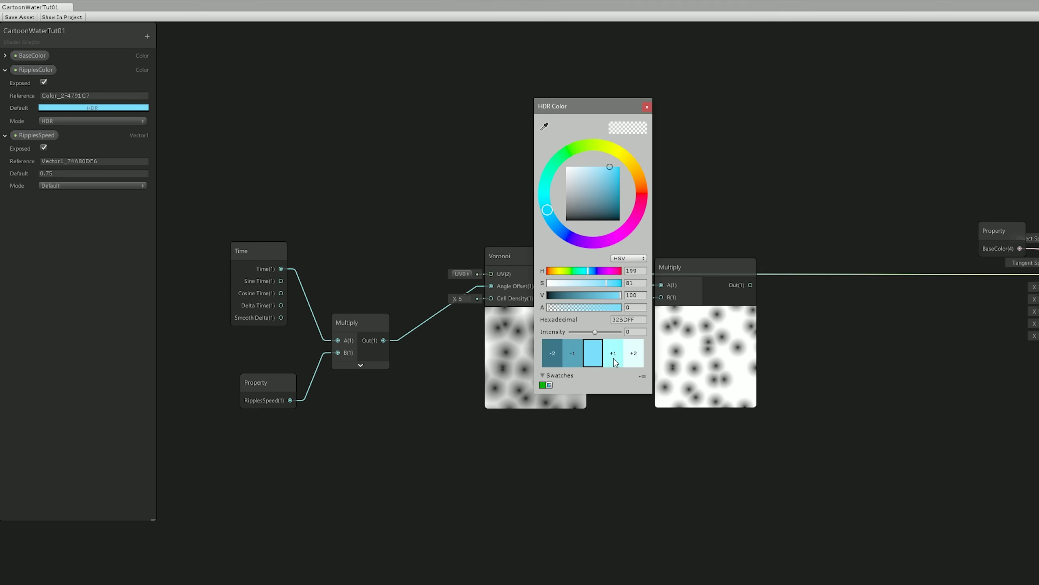
click(646, 106)
Step: Place the RipplesColor property in the graph and connect it to input B of the Multiply node after the Voronoi
drag(35, 68, 601, 160)
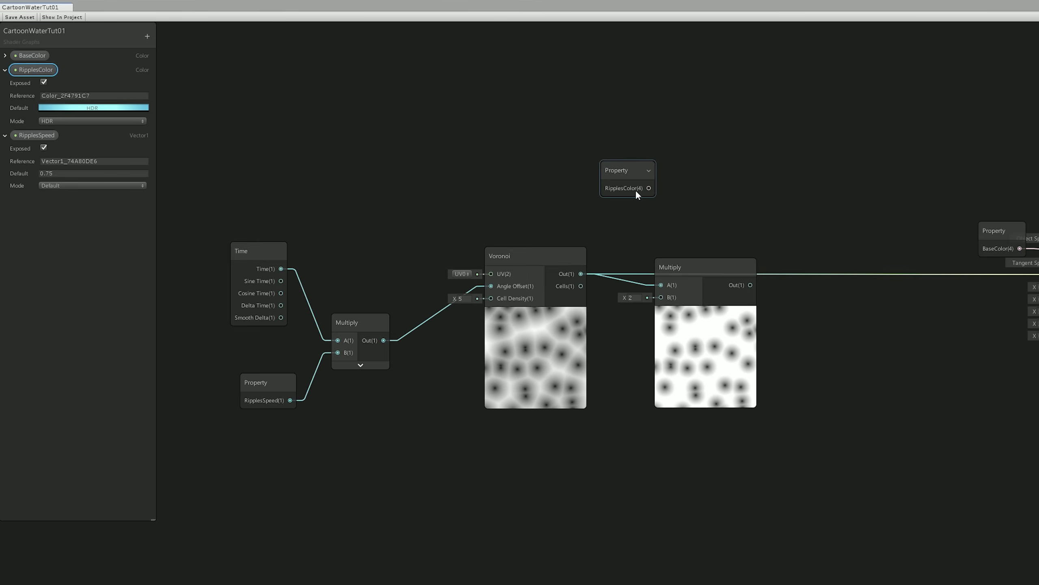
drag(649, 188, 661, 298)
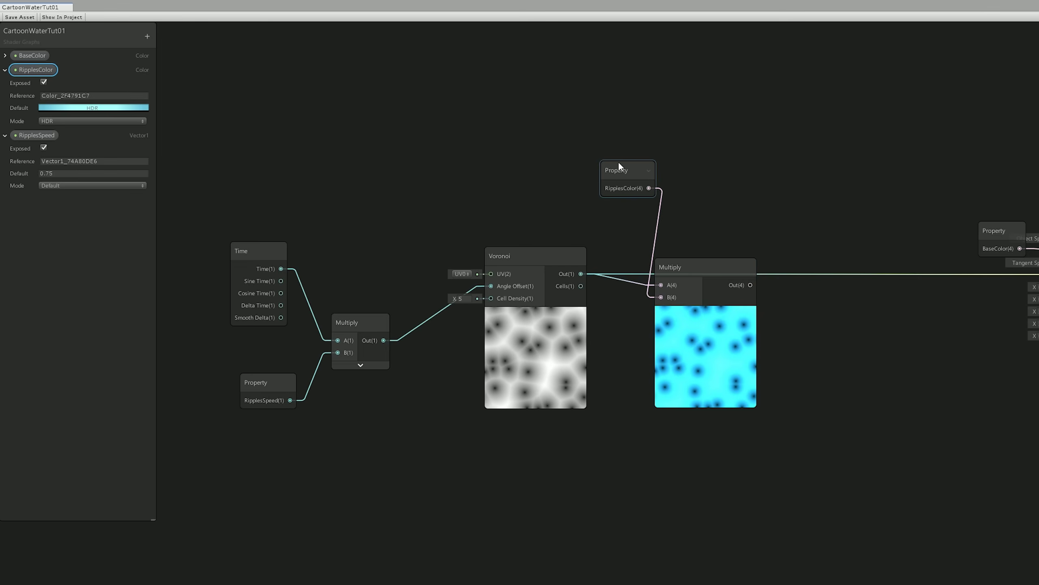
drag(620, 175, 597, 285)
Step: Rearrange the second Multiply and color property nodes, and connect that Multiply's Out to the PBR Master's Emission
drag(686, 262, 769, 252)
drag(600, 282, 695, 270)
drag(833, 274, 1038, 274)
drag(1038, 230, 963, 232)
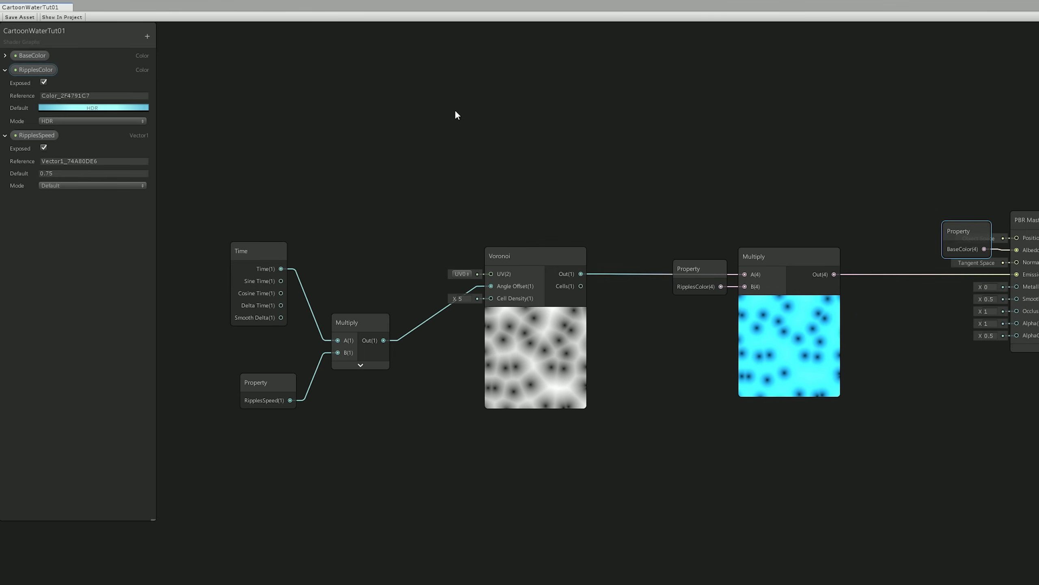
Step: Add a Vector1 property named RipplesScale
click(146, 37)
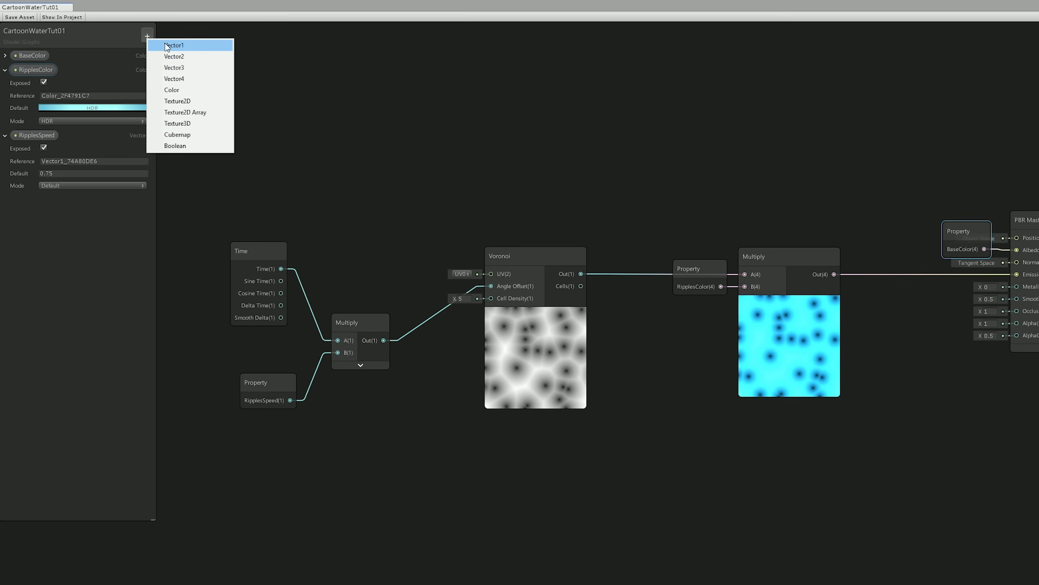
click(166, 42)
text(RipplesScla)
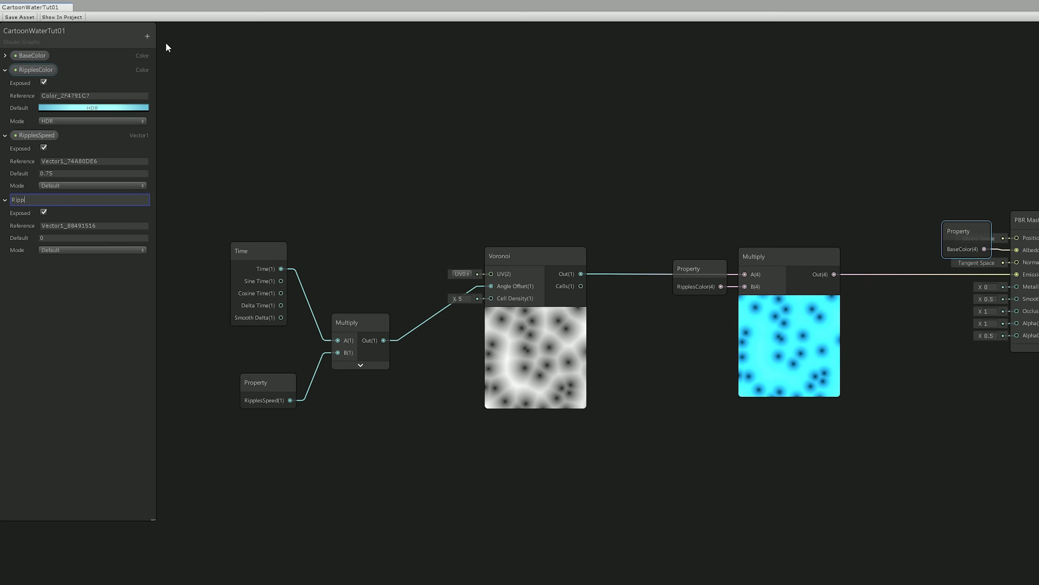
key(BackSpace)
key(BackSpace)
text(ale)
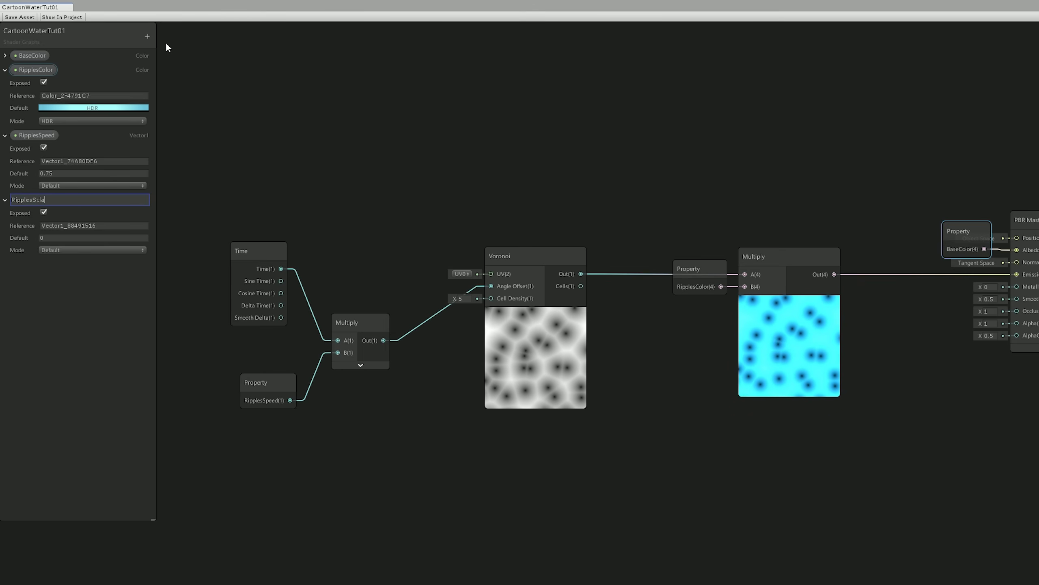
key(Return)
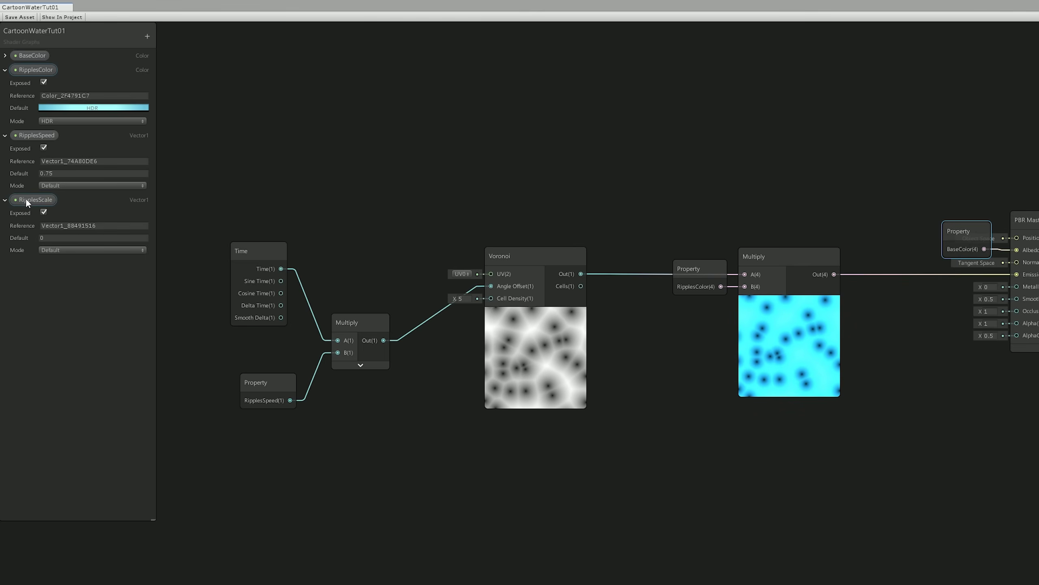
Step: Place RipplesScale in the graph feeding the Voronoi's Cell Density, and set its default value to 5
drag(26, 199, 366, 421)
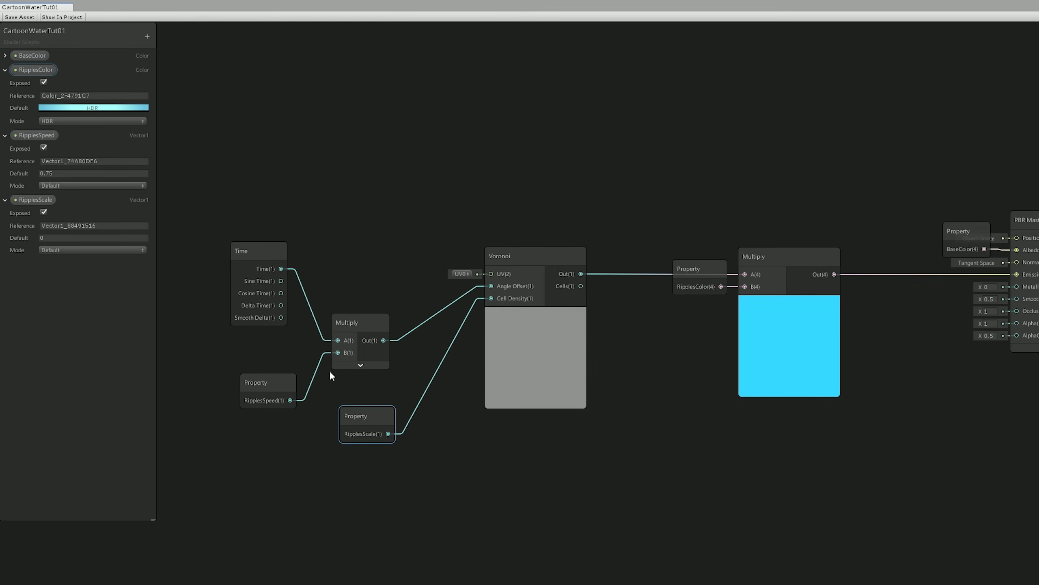
click(68, 238)
text(5)
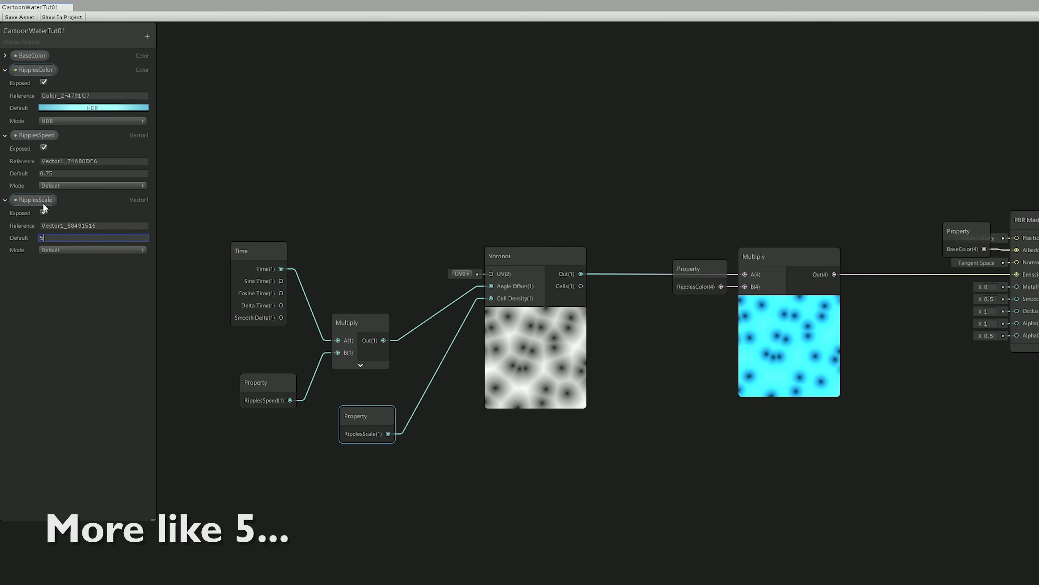
Step: Collapse the property details and reorder RipplesScale above RipplesSpeed
click(4, 70)
drag(40, 156, 43, 88)
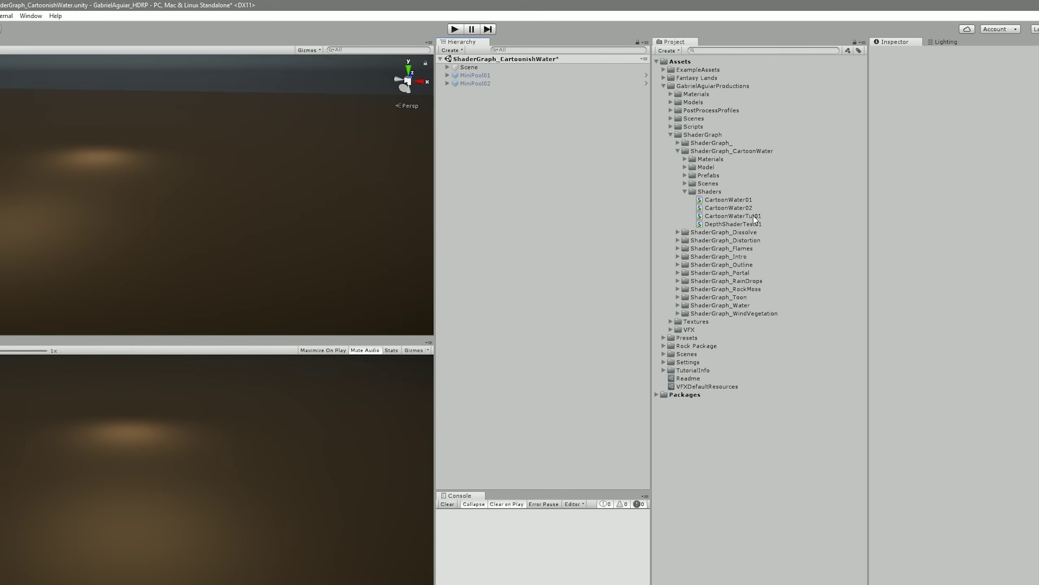
Step: Create a material from the CartoonWaterTut01 shader in the project and move it into the ShaderGraph_CartoonWater Materials folder
right_click(752, 220)
mouse_move(782, 227)
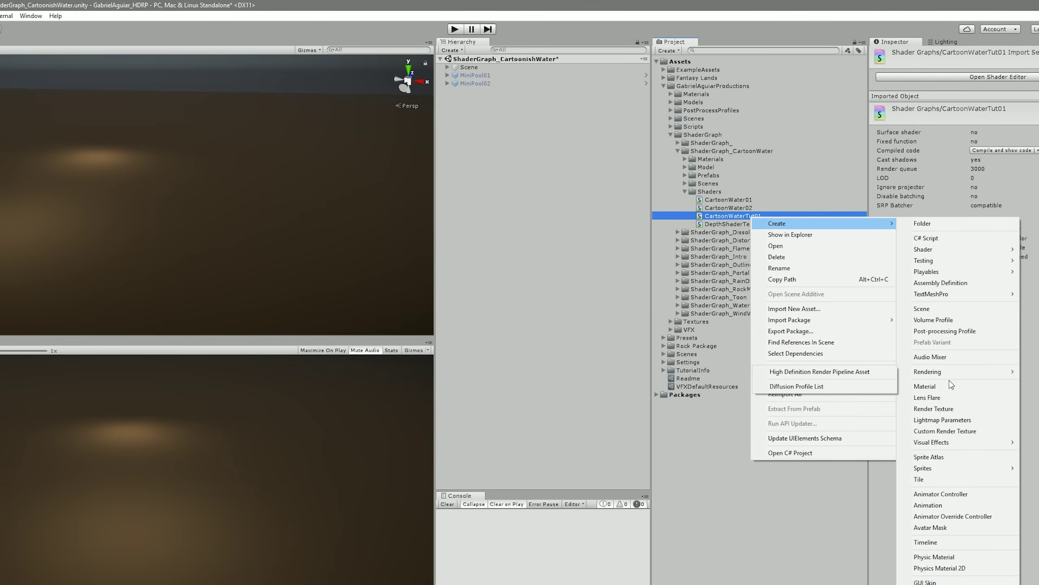
click(937, 386)
key(Return)
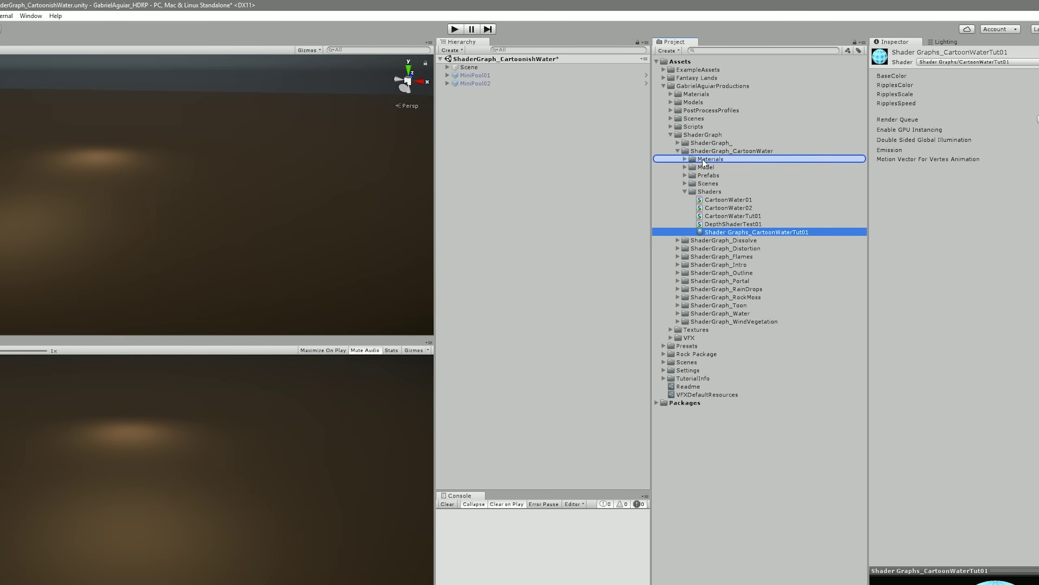
drag(689, 163, 687, 164)
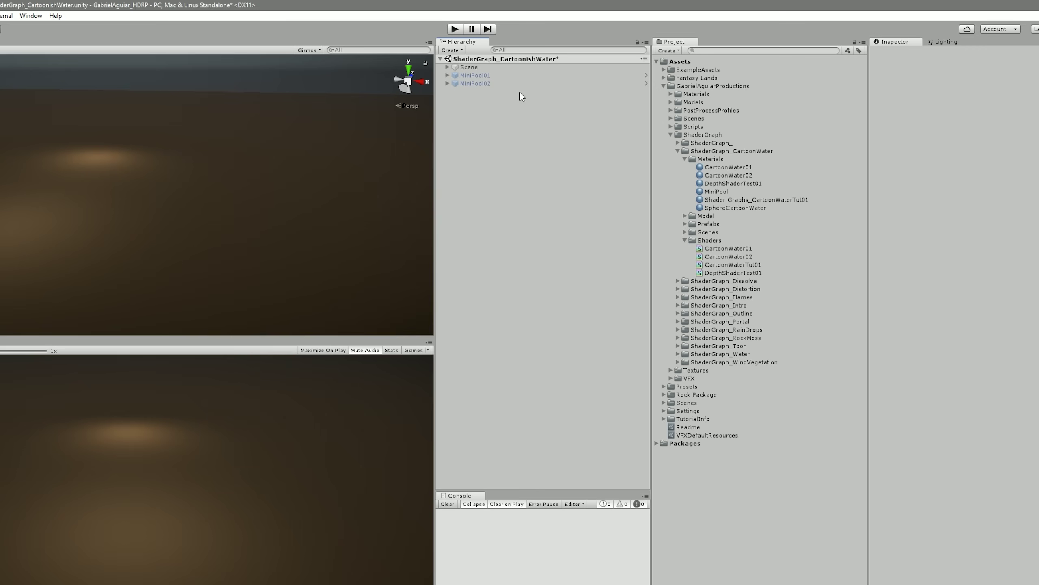
Step: Duplicate MiniPool02 as an enabled MiniPool03 and disable its LPStones_01 child
click(504, 84)
key(ctrl+d)
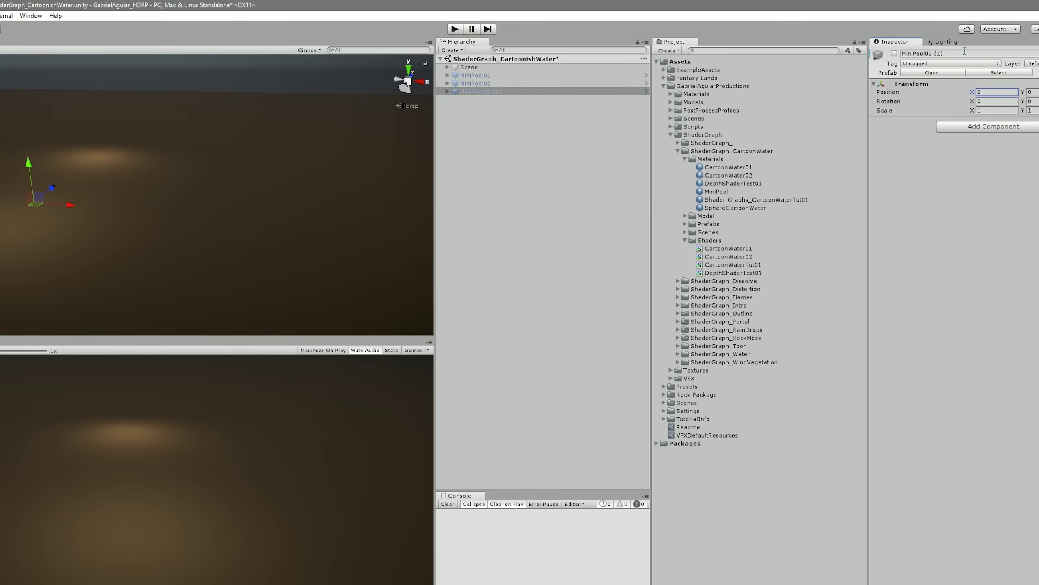
text(3)
click(894, 54)
click(479, 115)
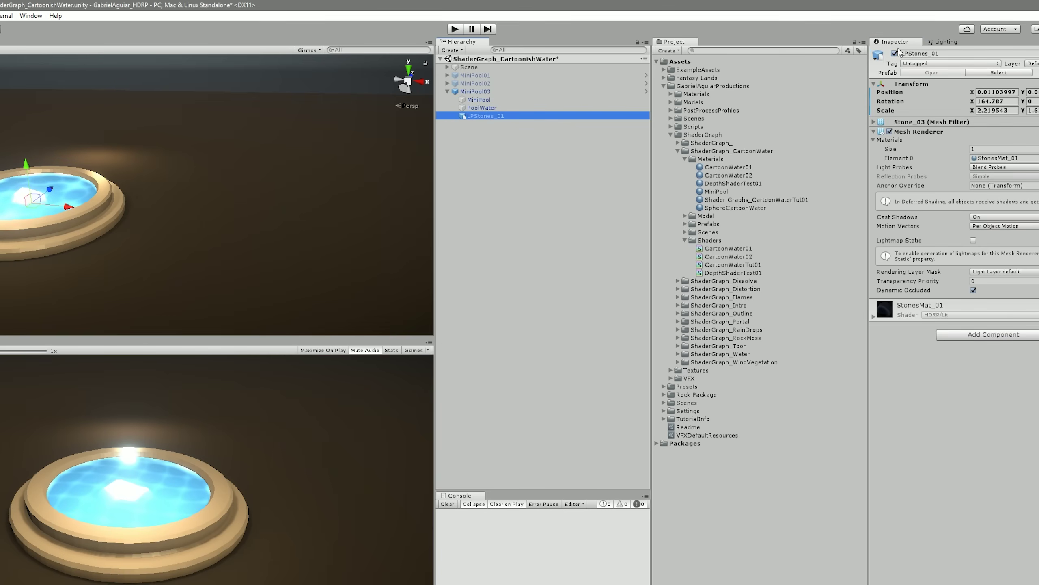
Step: Assign the new water material to MiniPool03's PoolWater object and rename the material CartoonWaterTut01
click(481, 108)
drag(743, 199, 1015, 149)
click(745, 200)
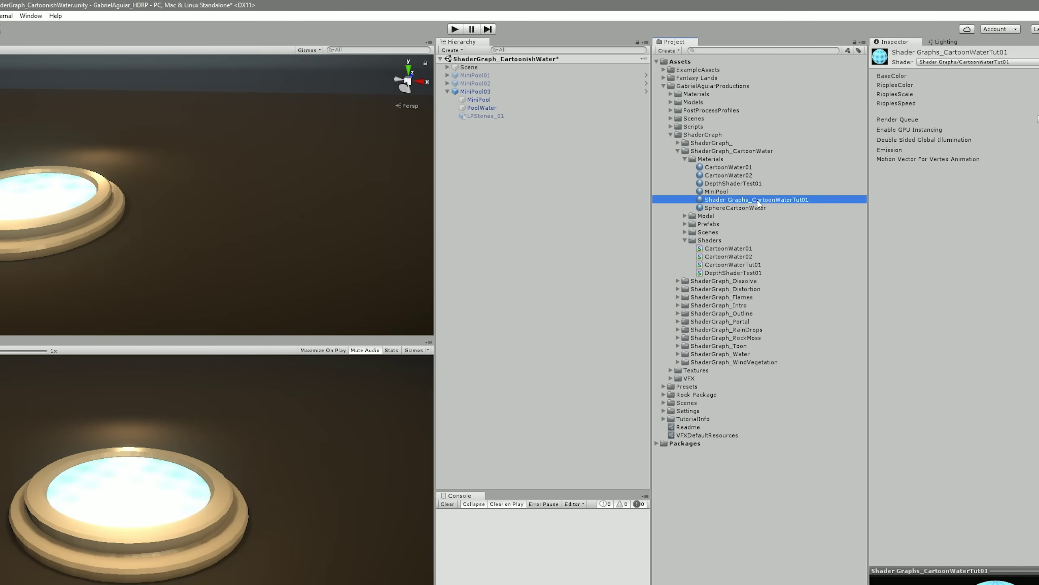
key(F2)
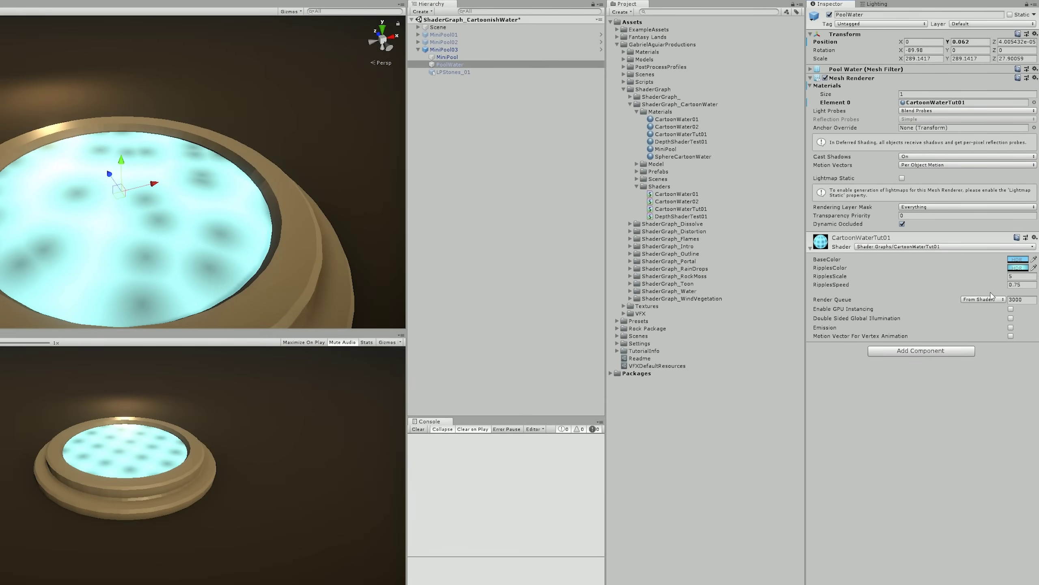
Step: Adjust the pool water material's RipplesColor to hex 31B2EF and lower its HDR intensity
click(1015, 268)
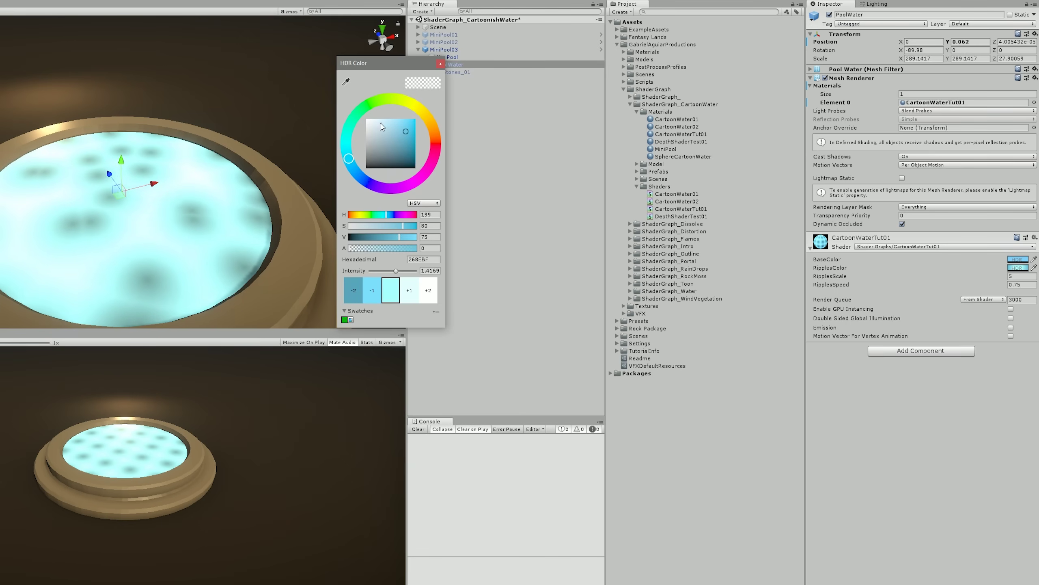
drag(380, 123, 406, 123)
click(373, 290)
click(373, 290)
click(373, 290)
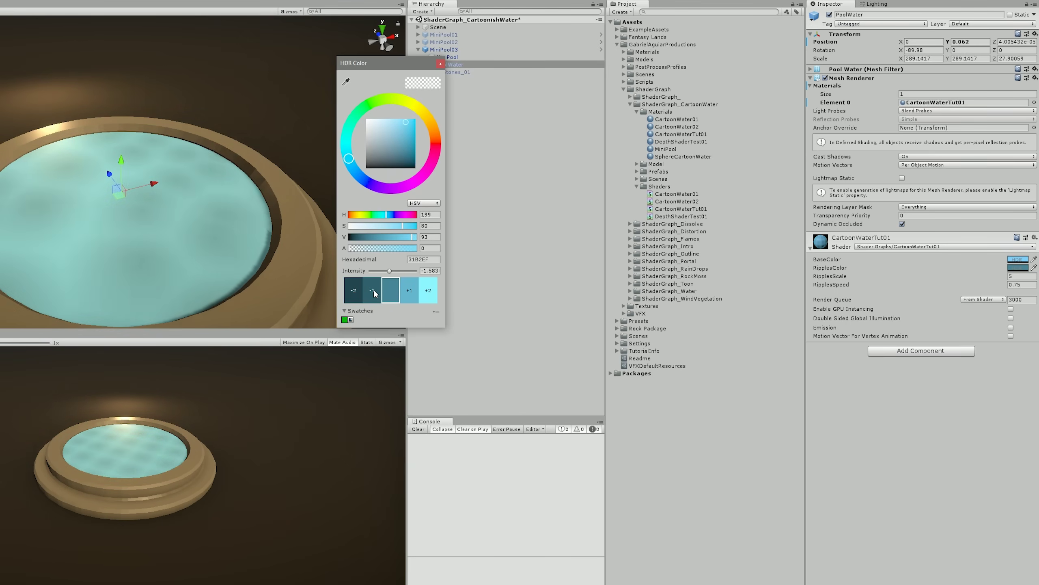
click(407, 290)
click(440, 63)
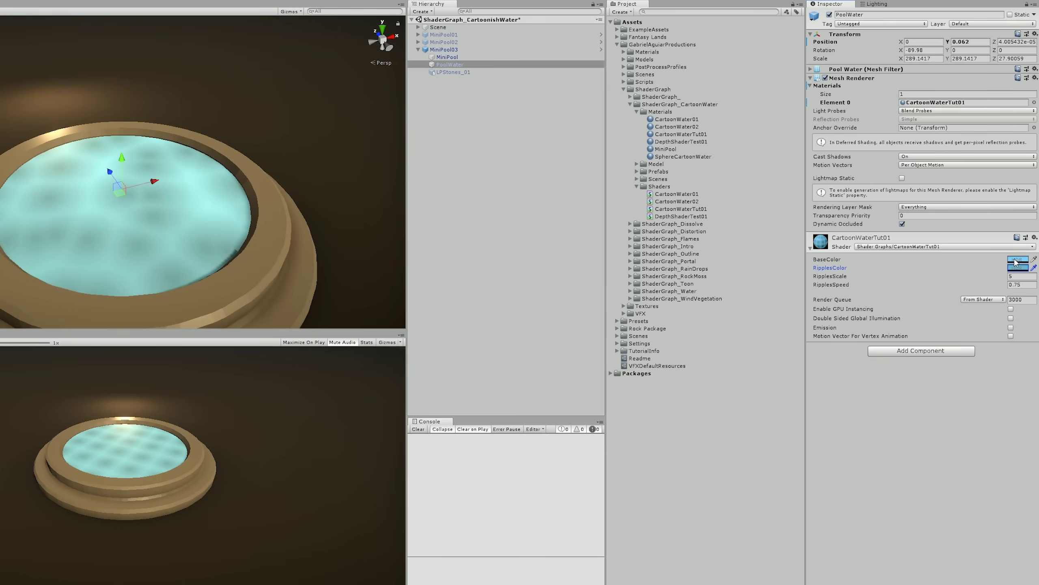
Step: Shift the water material's BaseColor to a deeper blue with hue 223, and open RipplesColor for editing
click(1016, 260)
click(358, 181)
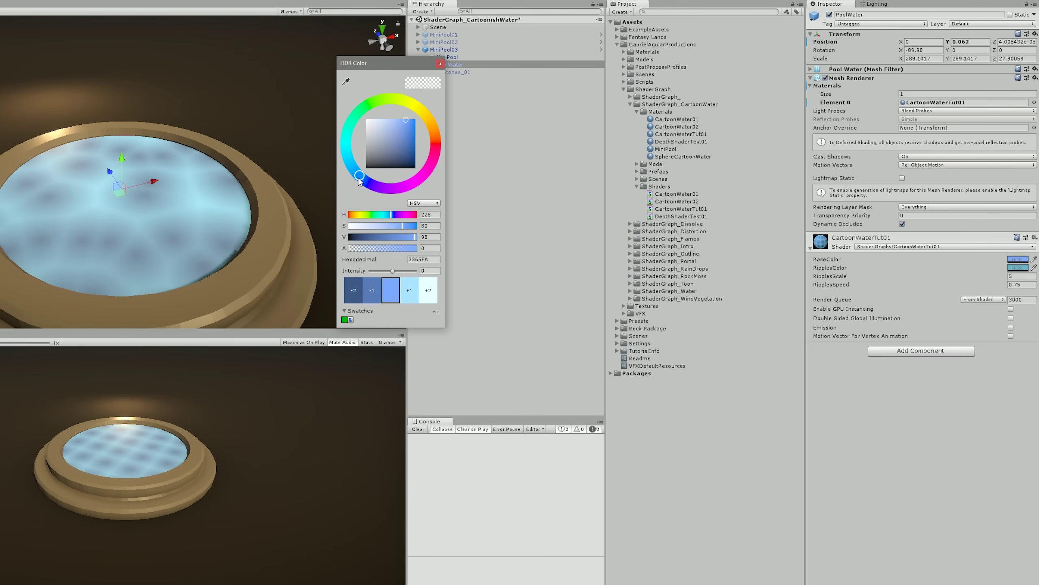
mouse_move(352, 171)
mouse_down()
mouse_move(362, 189)
mouse_move(355, 181)
mouse_up()
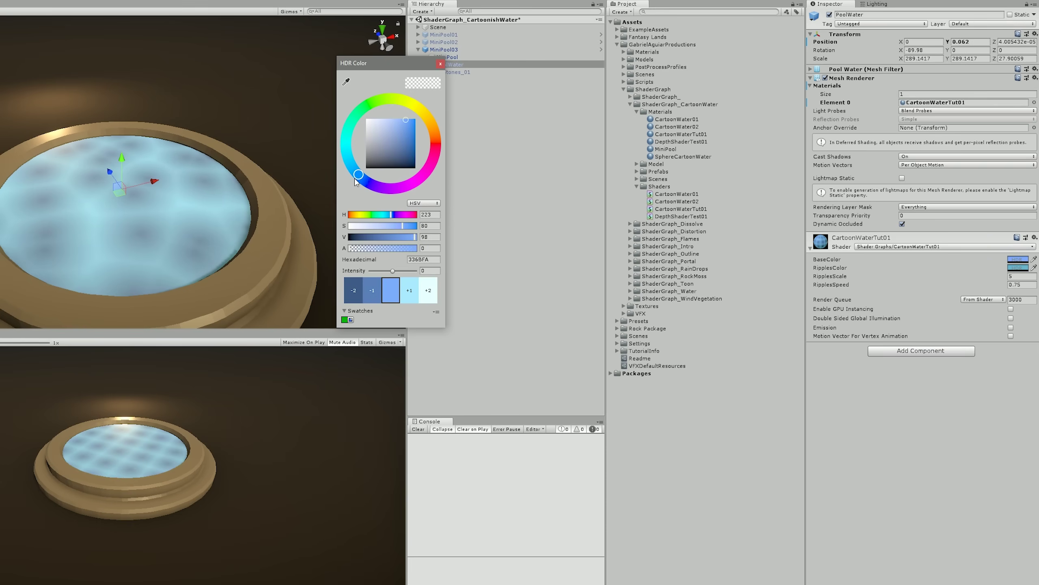
click(440, 63)
click(1015, 267)
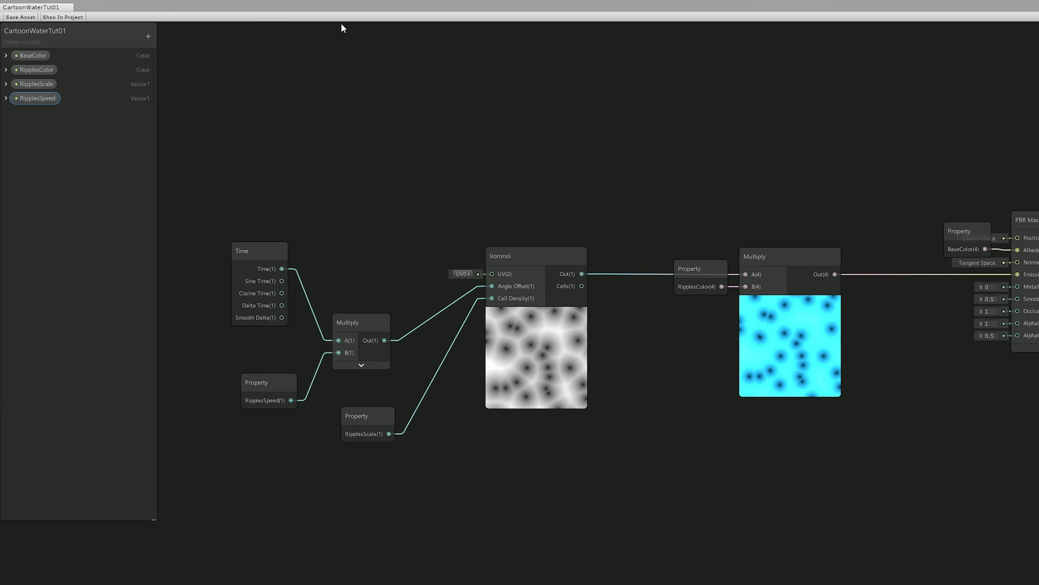
Step: Add a Radial Shear node and connect its output to the UV input of the Voronoi node
key(space)
text(radia)
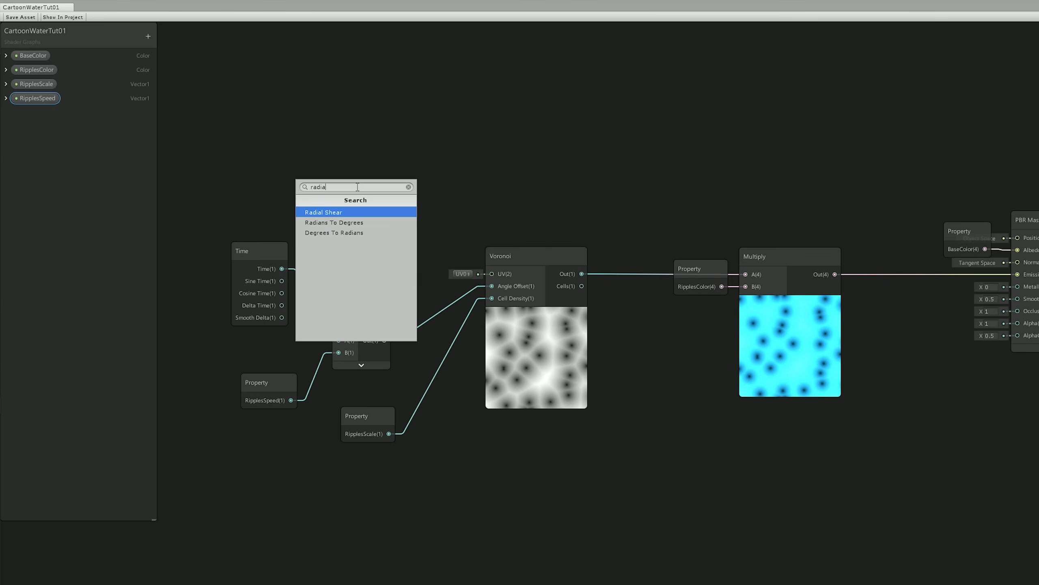
key(Return)
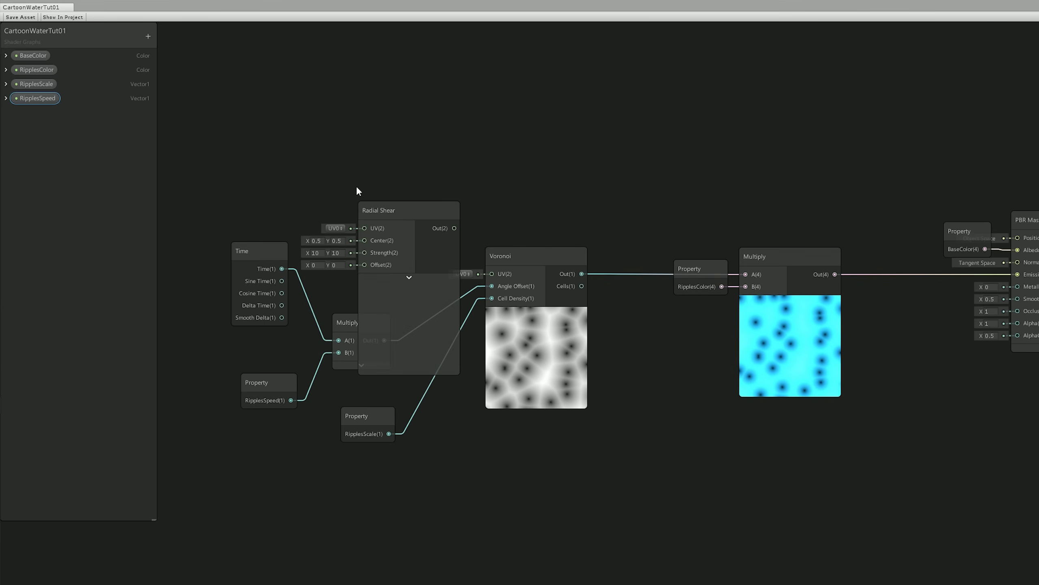
drag(402, 213, 492, 273)
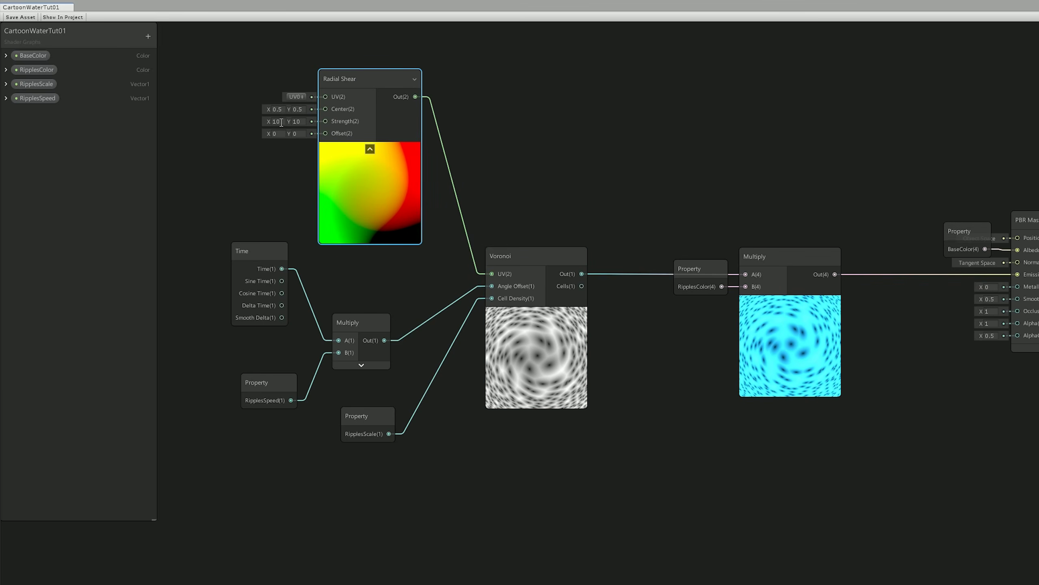
Step: Set the Radial Shear node's Strength to 1 in both X and Y
text(1)
drag(292, 121, 304, 122)
text(1)
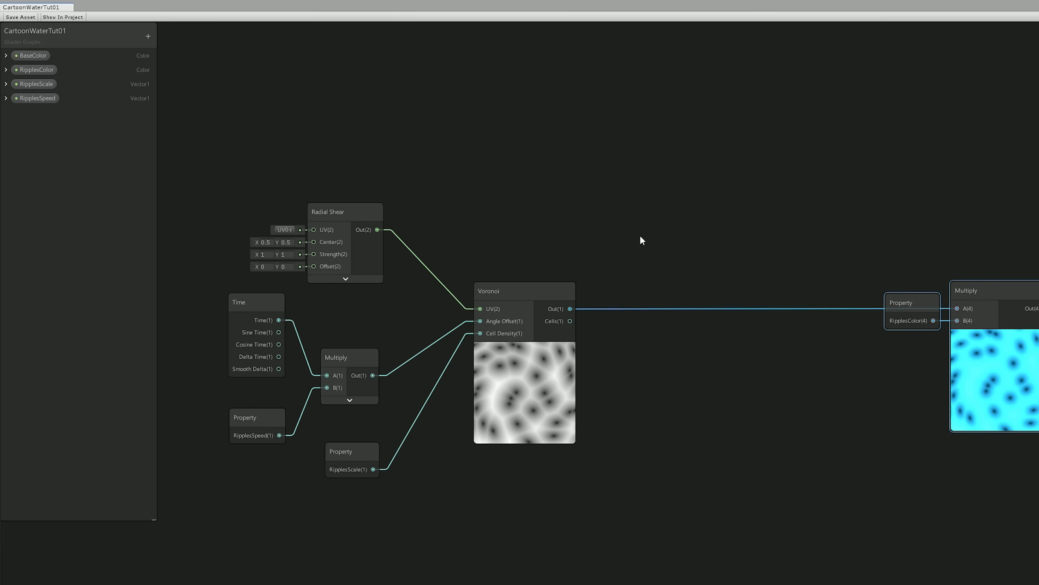
Step: Insert a Power node with exponent 7.8 between the Voronoi output and the A input of the RipplesColor Multiply node
key(space)
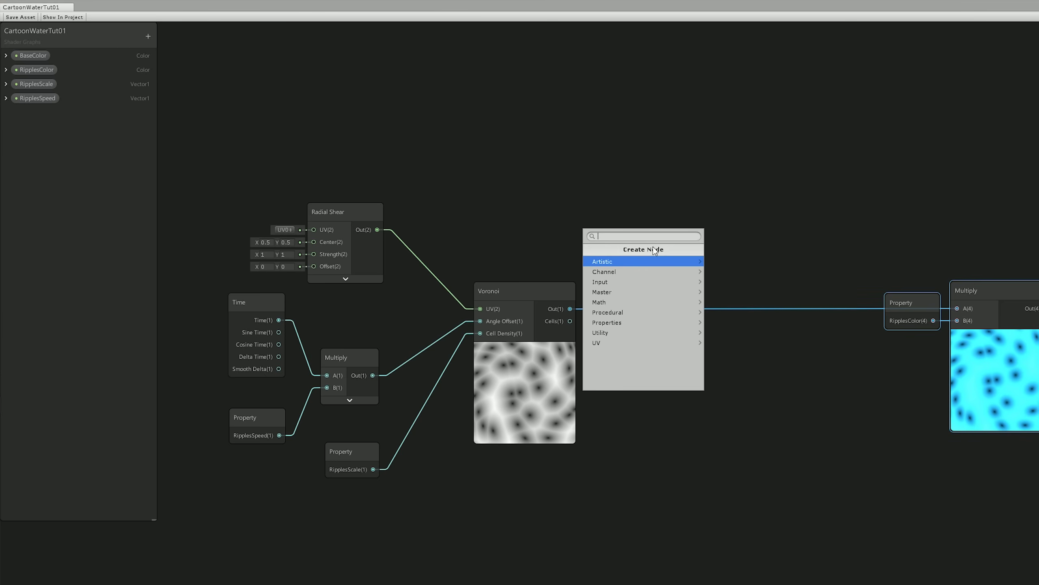
text(power)
key(Return)
drag(570, 308, 694, 283)
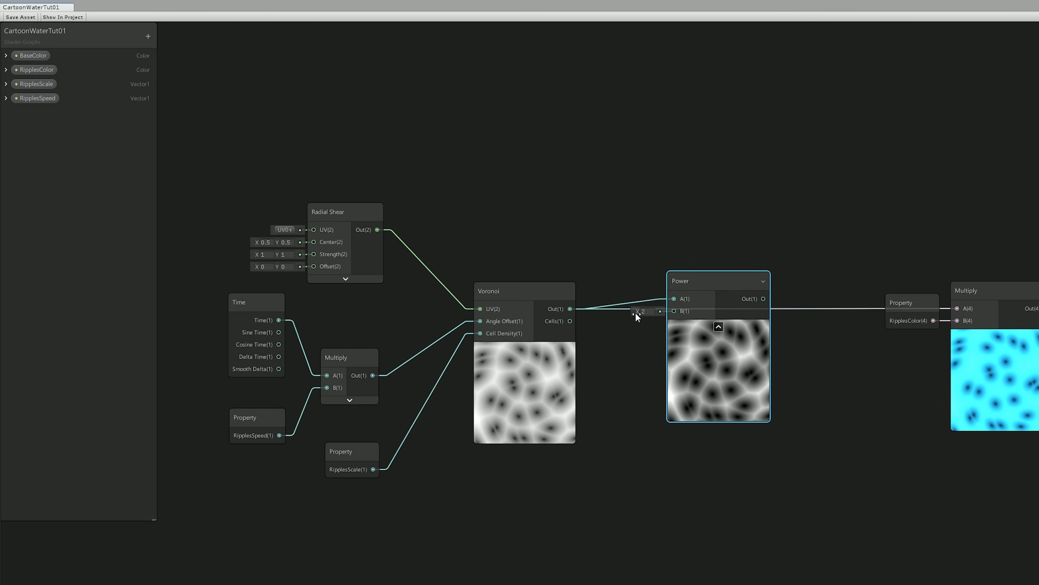
drag(636, 311, 703, 311)
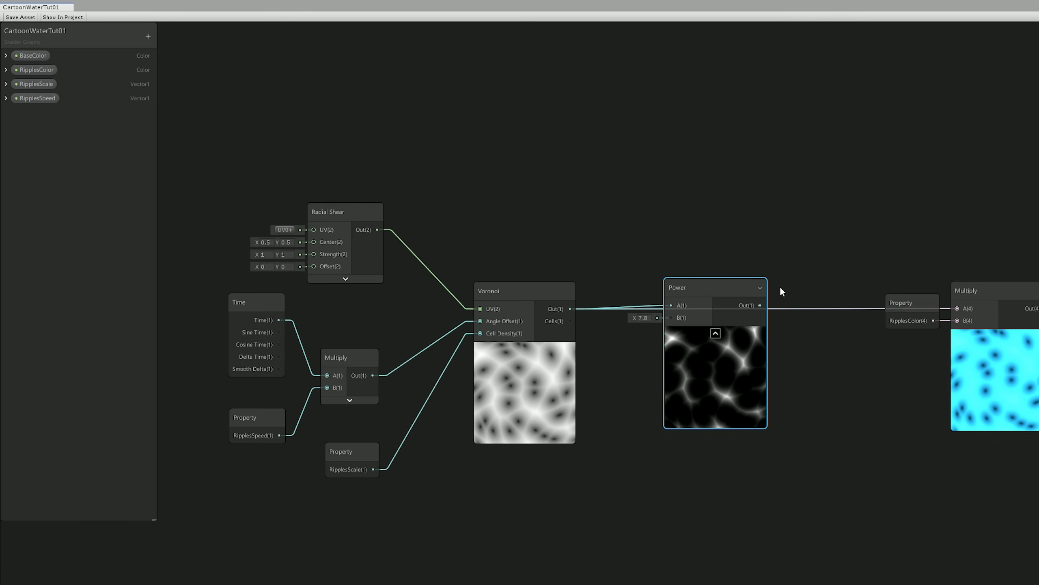
drag(760, 305, 958, 307)
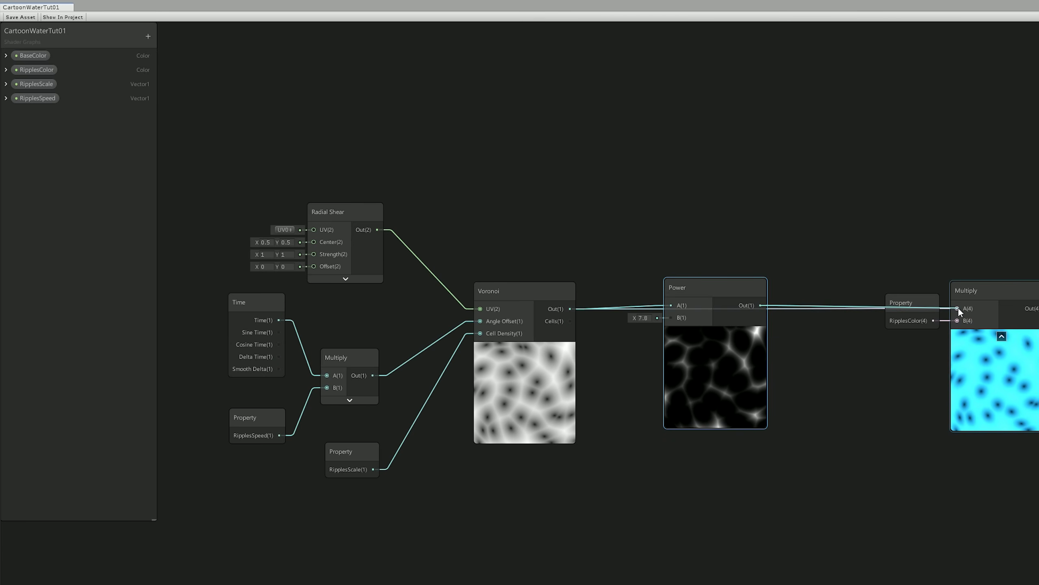
Step: Create a Vector1 property named RipplesDissolve with default 5 and connect it to the Power node's B input
click(151, 36)
click(167, 41)
text(R)
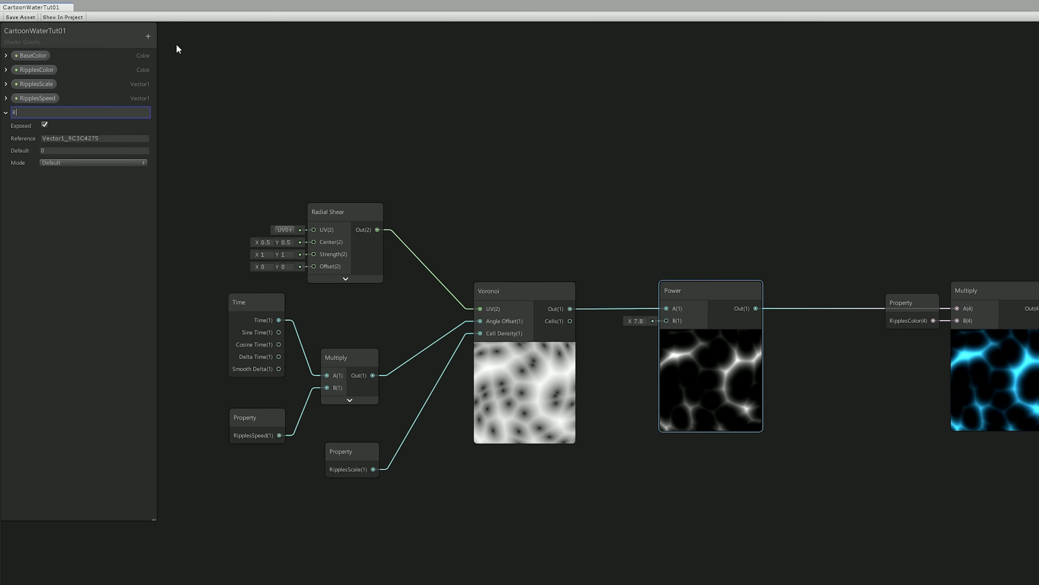
text(ipplesDissolve)
click(55, 151)
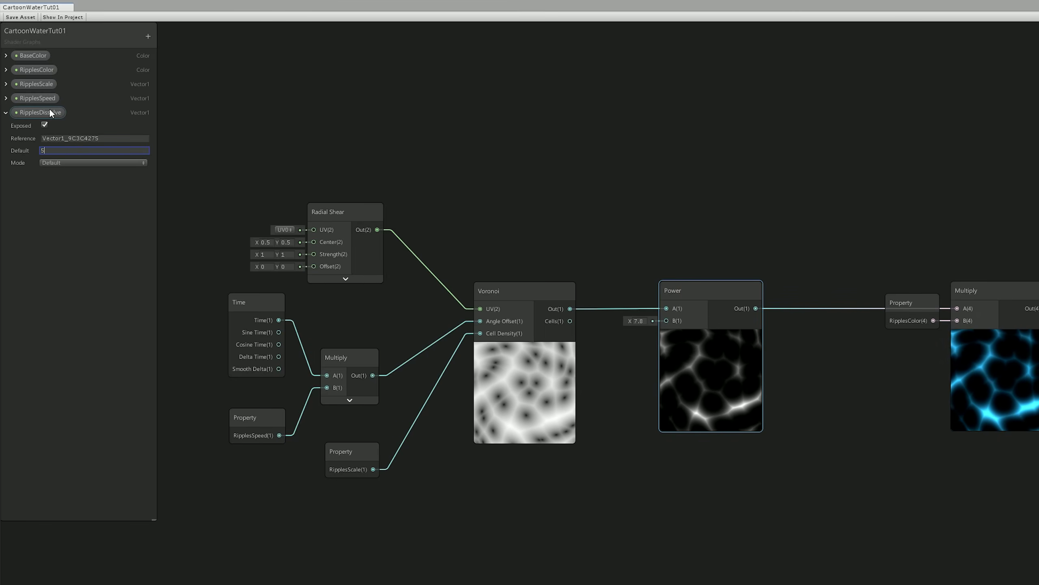
drag(51, 113, 666, 321)
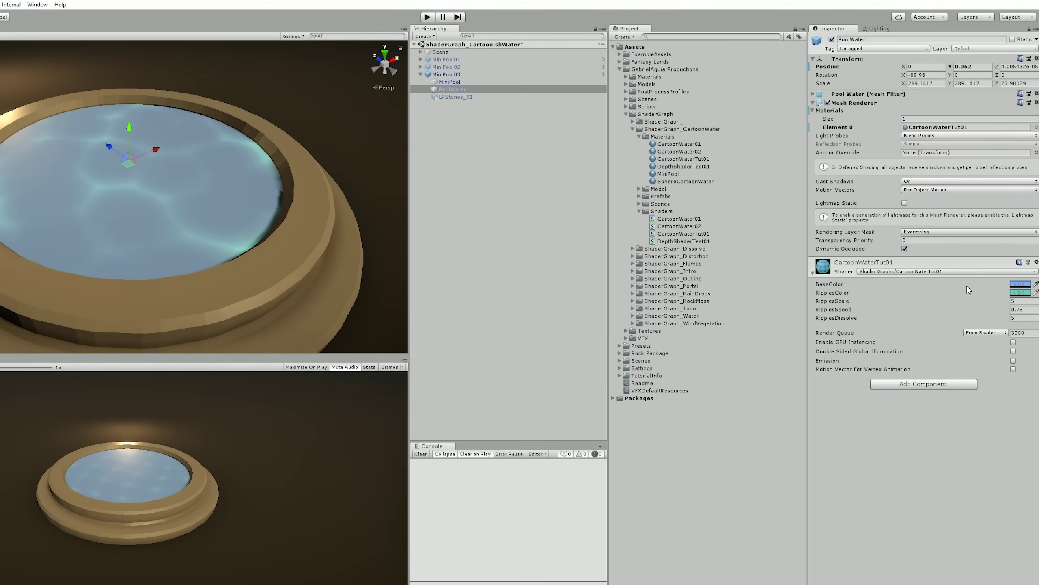
Step: Raise the pool water material's RipplesColor HDR intensity to 2 and shift its hue to 186
click(1019, 293)
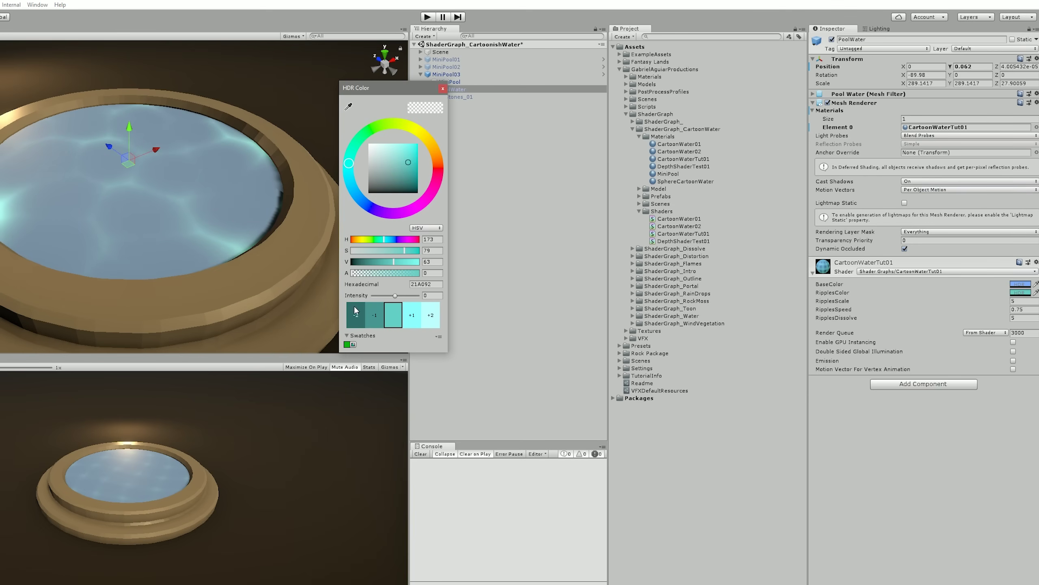
click(411, 314)
click(413, 315)
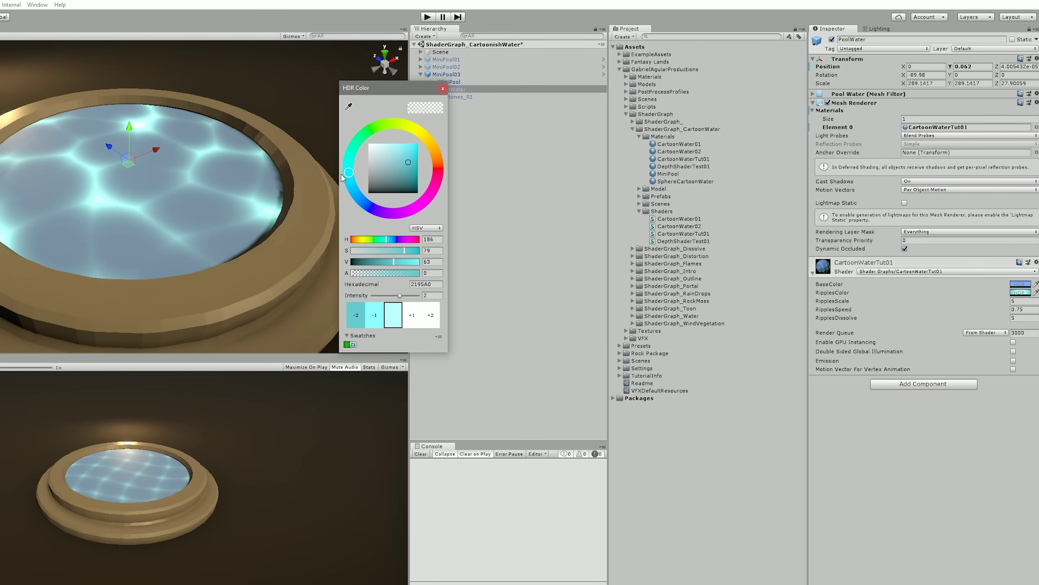
click(903, 481)
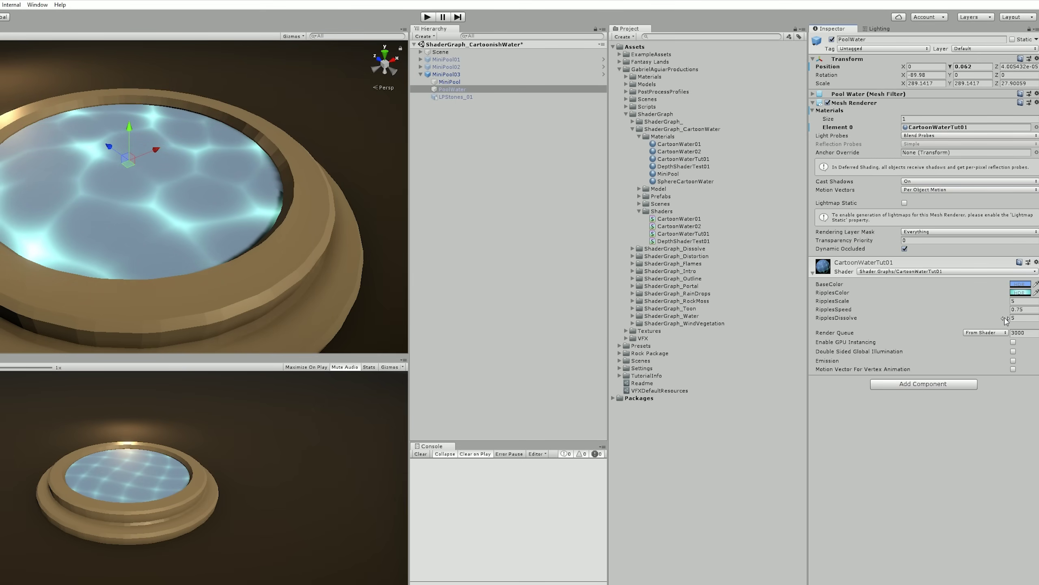
Step: Set the pool water material's RipplesDissolve to 4.77 and its BaseColor to the saturated blue 0047FF
mouse_move(1007, 321)
mouse_down()
mouse_move(973, 326)
mouse_move(1019, 322)
mouse_up()
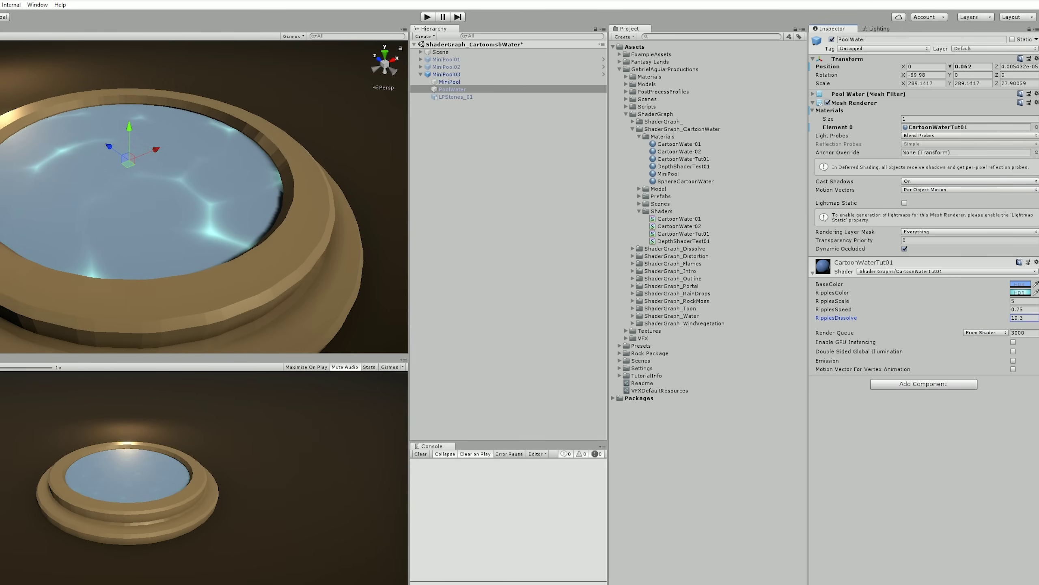
drag(1038, 323, 1001, 328)
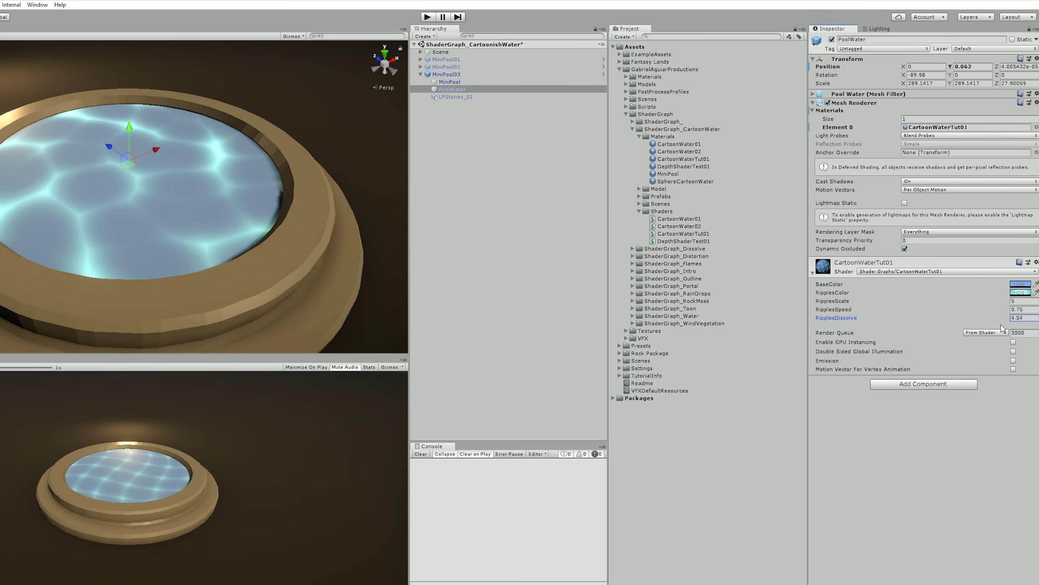
click(1020, 286)
drag(396, 148, 423, 140)
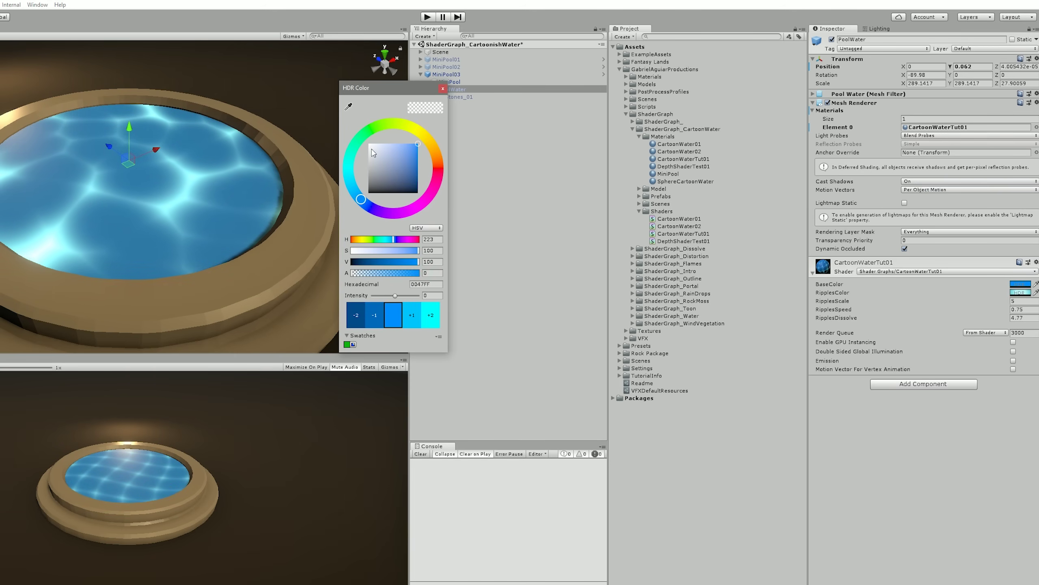
click(133, 145)
alt+drag(171, 143, 0, 143)
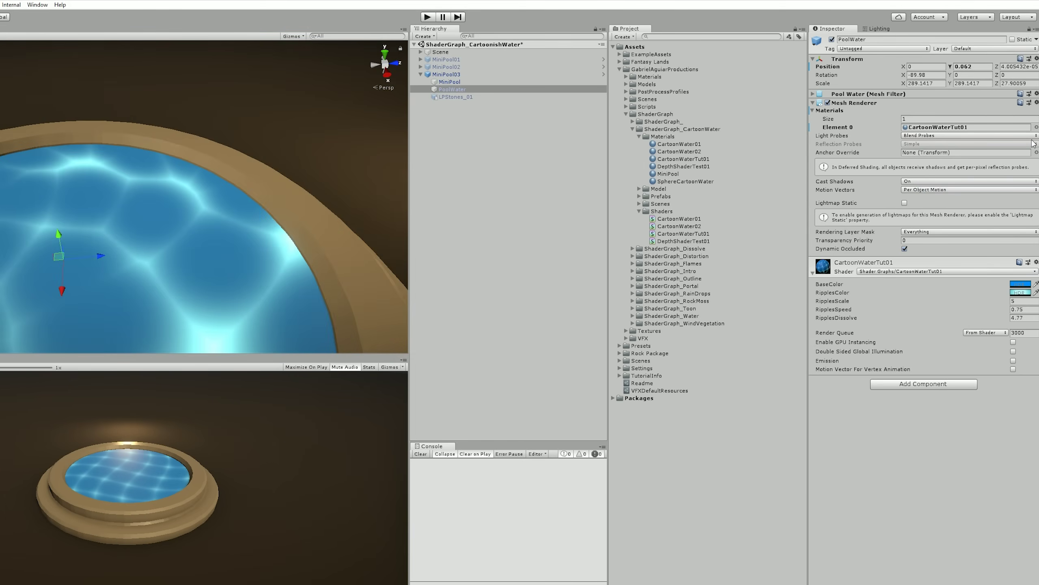
alt+drag(1033, 143, 789, 95)
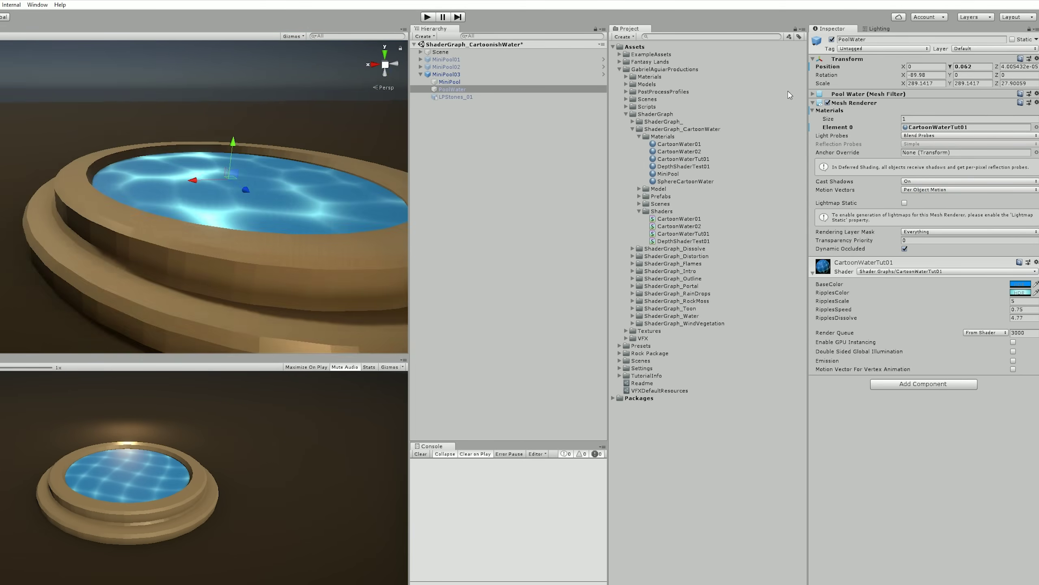
right_drag(789, 95, 69, 104)
key(q)
key(a)
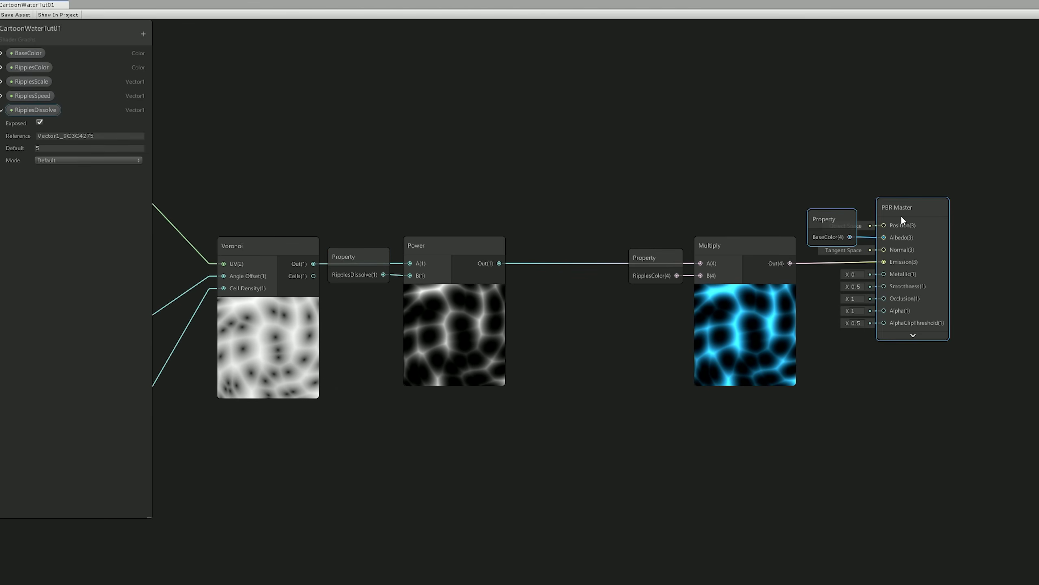
Step: Make room beside the PBR Master node, and create a Vector1 property named Metallic at the top of the property list
drag(901, 214, 1009, 203)
click(143, 34)
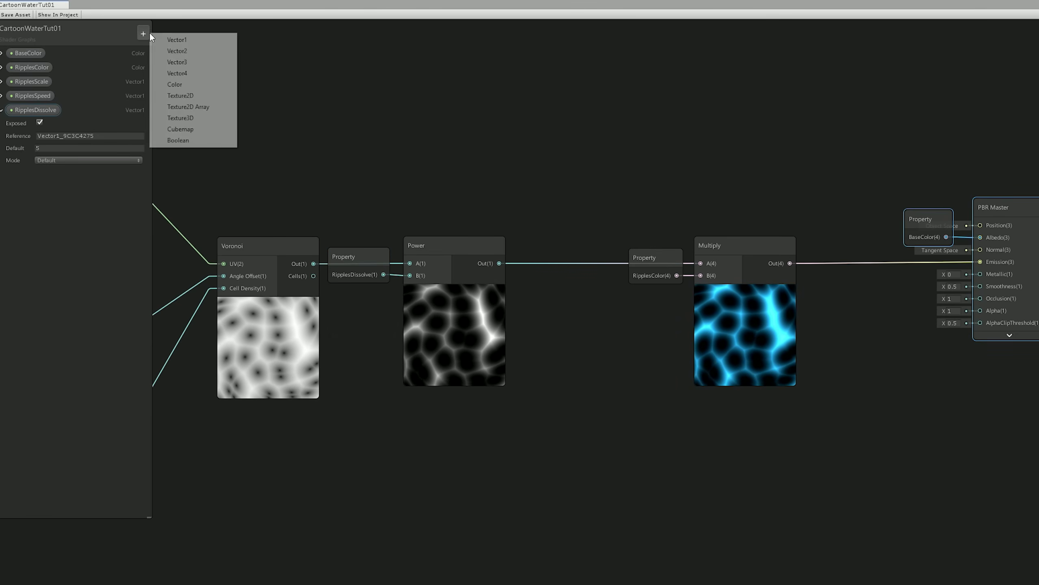
click(176, 39)
text(Metallic)
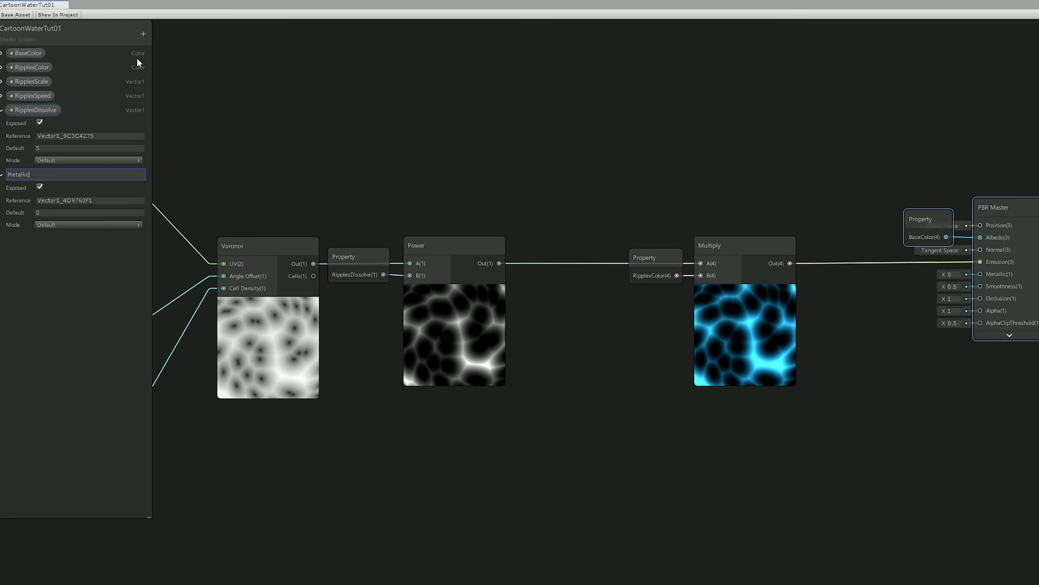
key(Return)
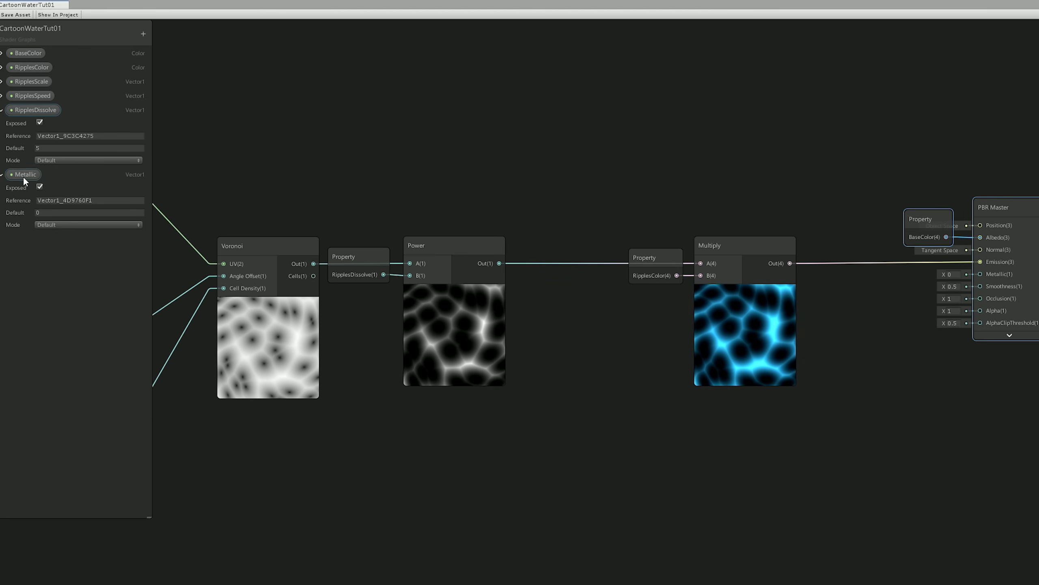
drag(30, 52, 33, 47)
Step: Create a Vector1 property named Gloss and place it directly below Metallic in the property list
click(144, 33)
click(151, 38)
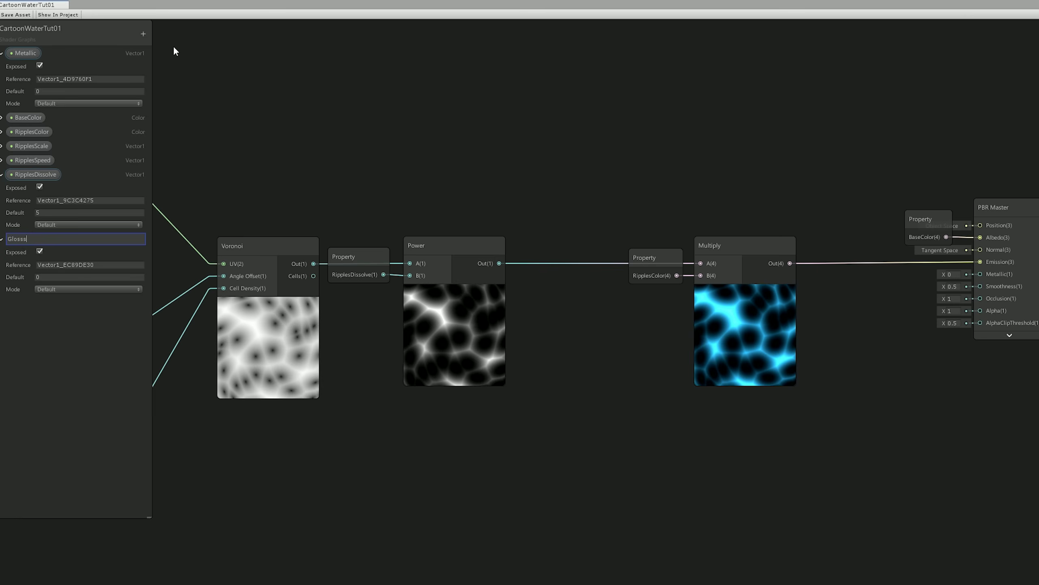
key(Return)
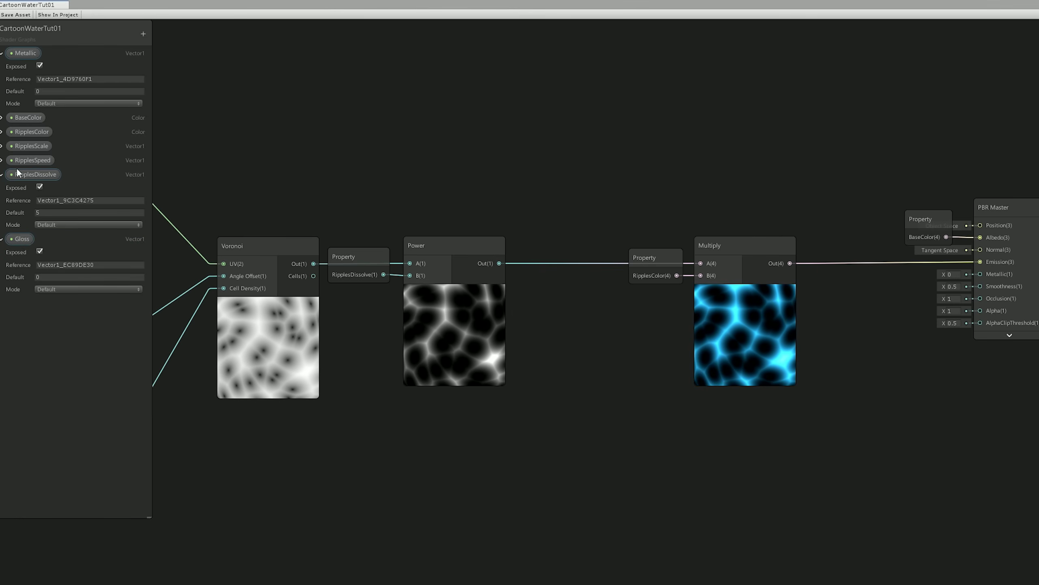
click(2, 53)
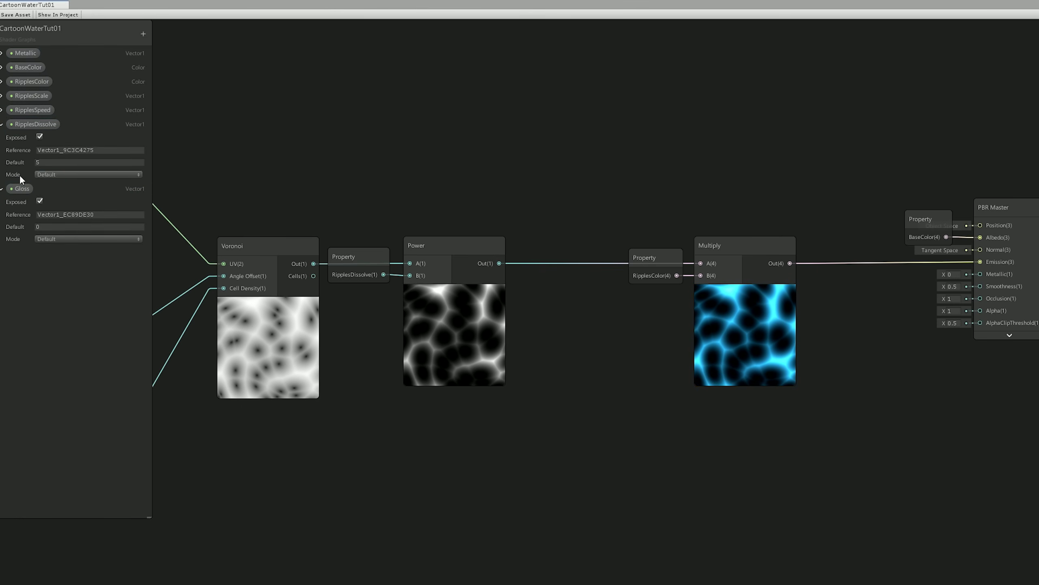
drag(33, 64, 33, 62)
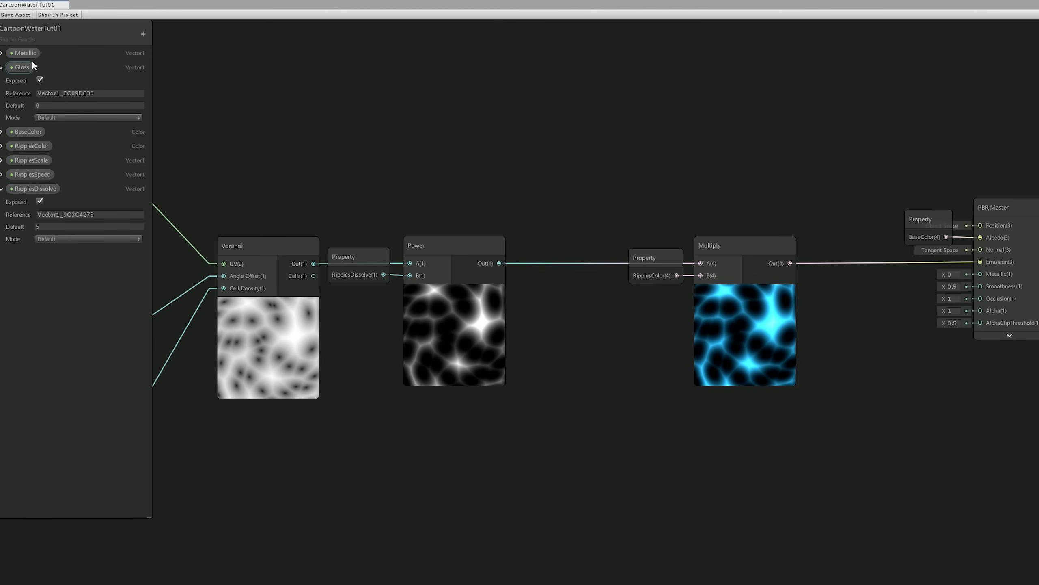
Step: Place the Metallic property in the graph beside the PBR Master and connect it to the Metallic input
drag(819, 186, 862, 215)
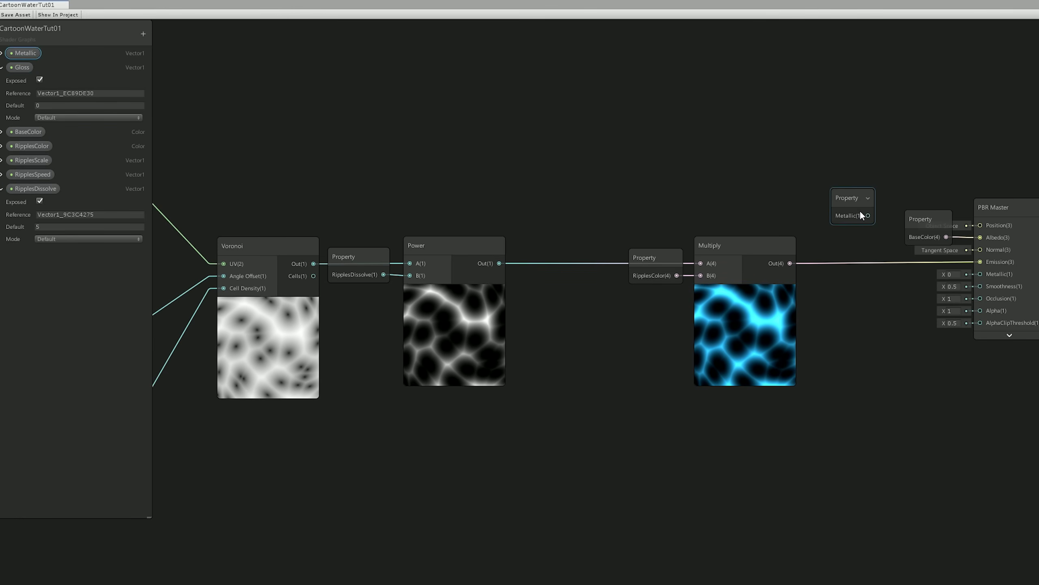
drag(945, 258, 980, 274)
drag(852, 195, 931, 256)
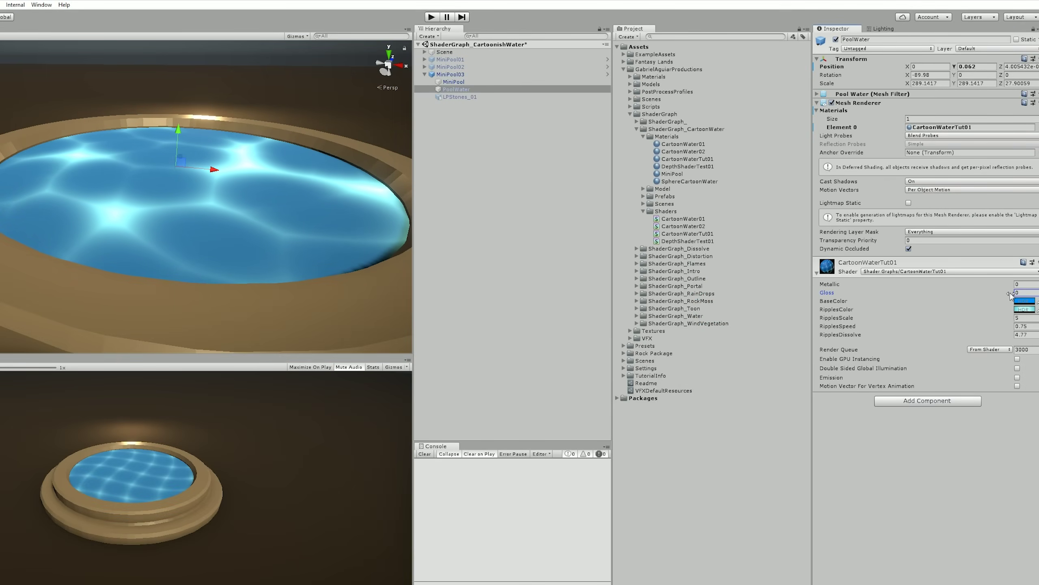
Step: Try a Gloss of 2.44 on the pool water material, and expand the Scene object in the hierarchy
drag(994, 294, 1030, 302)
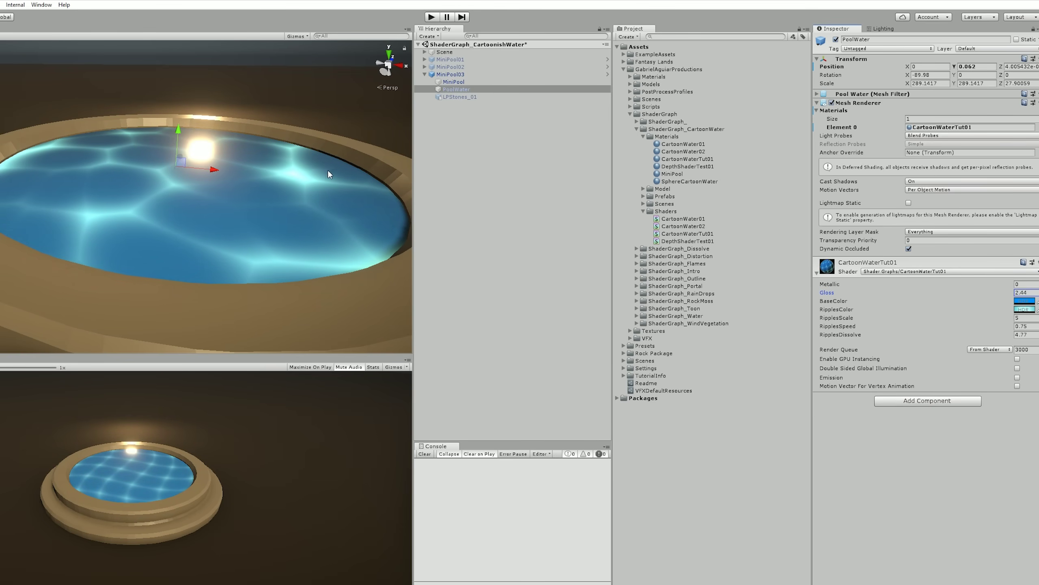
alt+drag(328, 170, 12, 192)
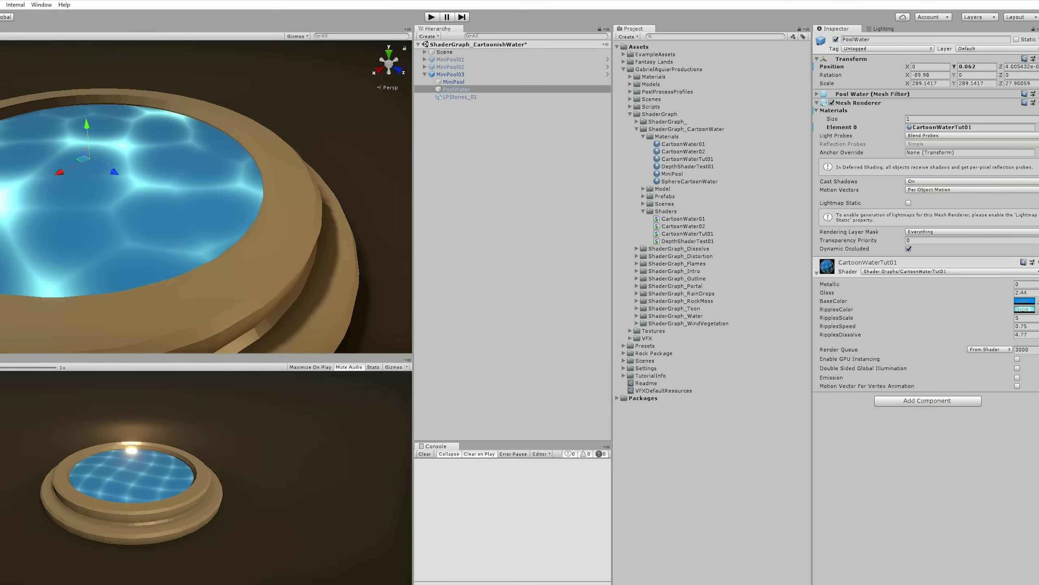
click(427, 52)
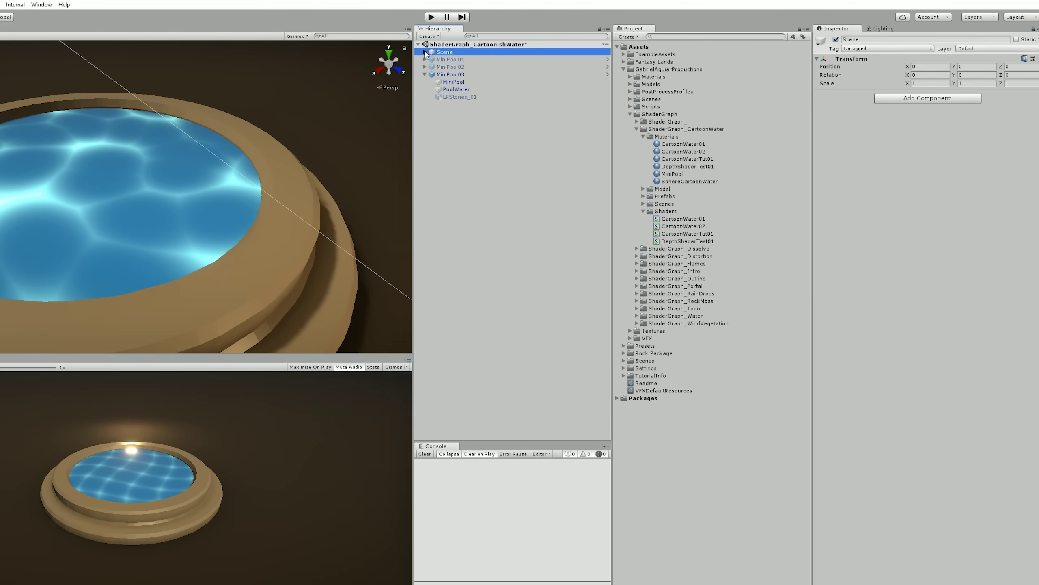
click(425, 52)
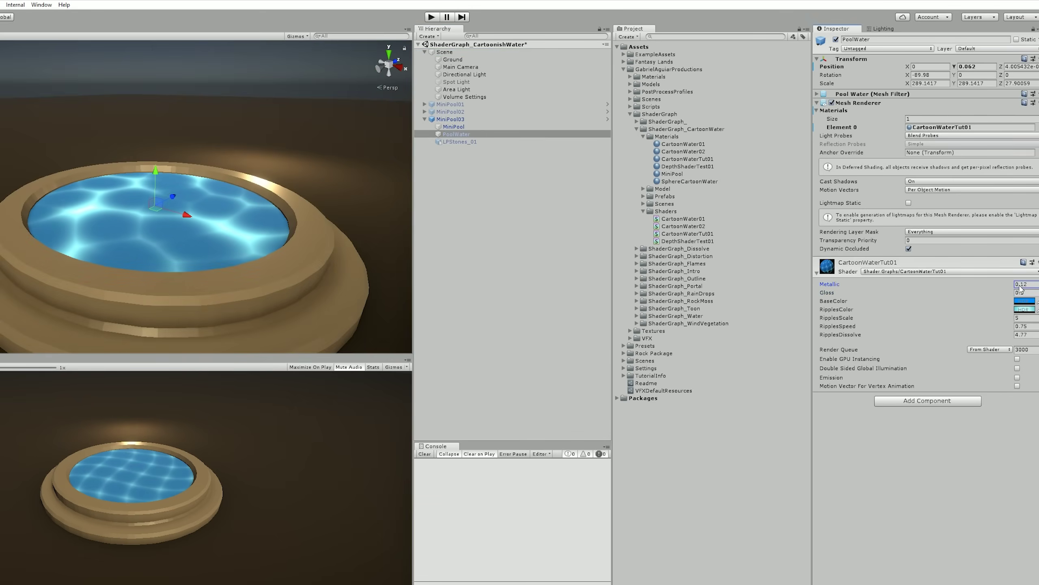
Step: Set the pool water material's Metallic to 0.5
mouse_move(1012, 284)
mouse_down()
mouse_move(1032, 284)
mouse_move(974, 283)
mouse_move(1009, 278)
mouse_up()
alt+drag(325, 164, 310, 133)
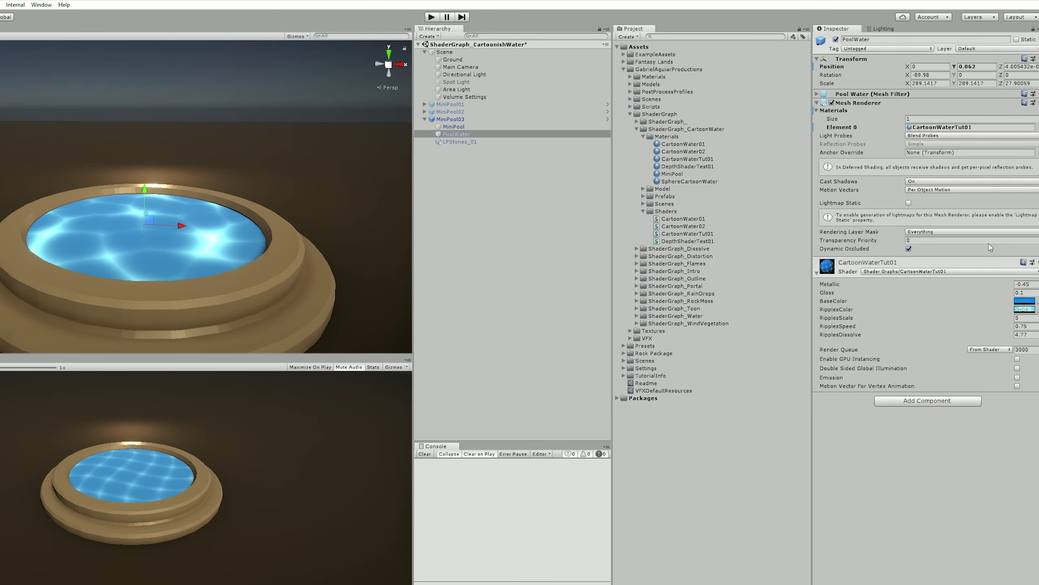
text(0)
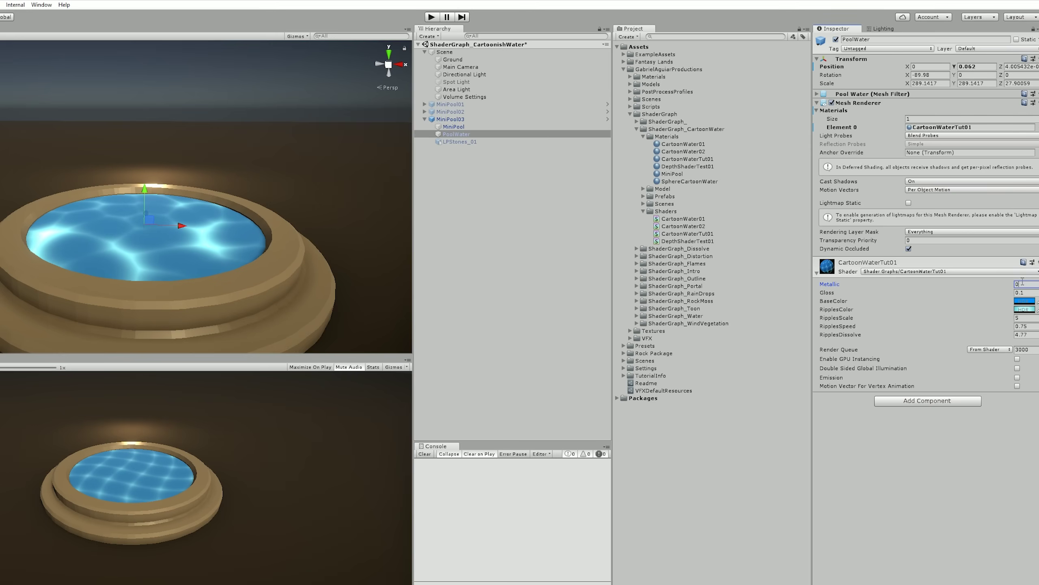
key(BackSpace)
text(.5)
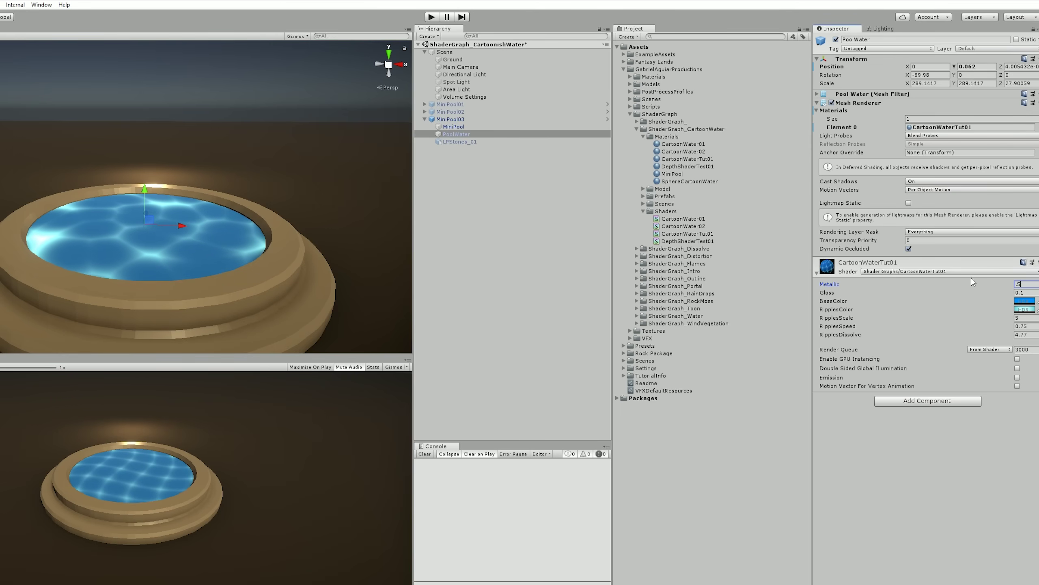
text(-)
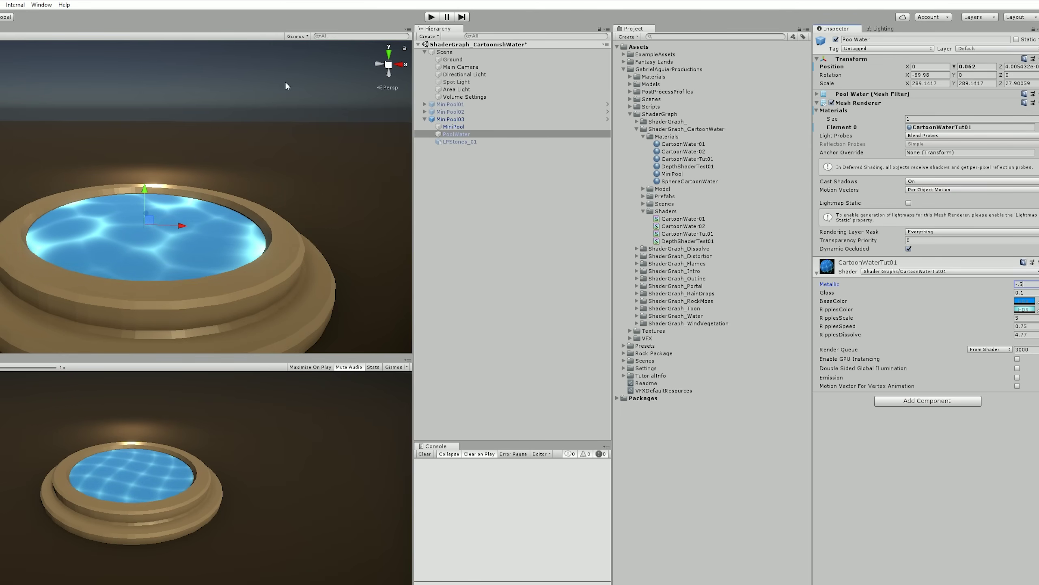
Step: Try a Metallic of -0.5 on the pool water material and inspect the water from different angles
alt+drag(285, 82, 8, 156)
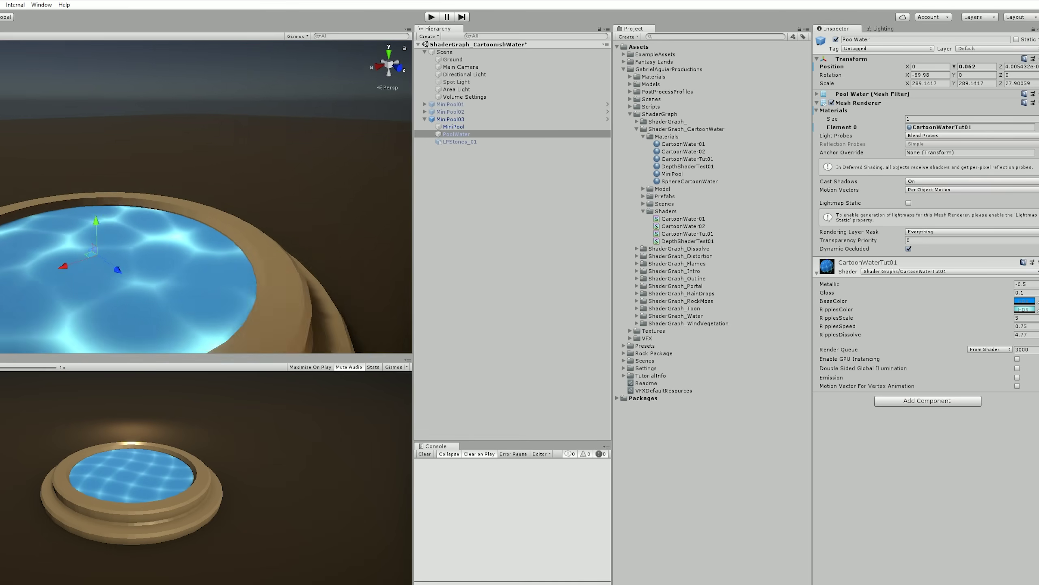
right_drag(250, 89, 230, 178)
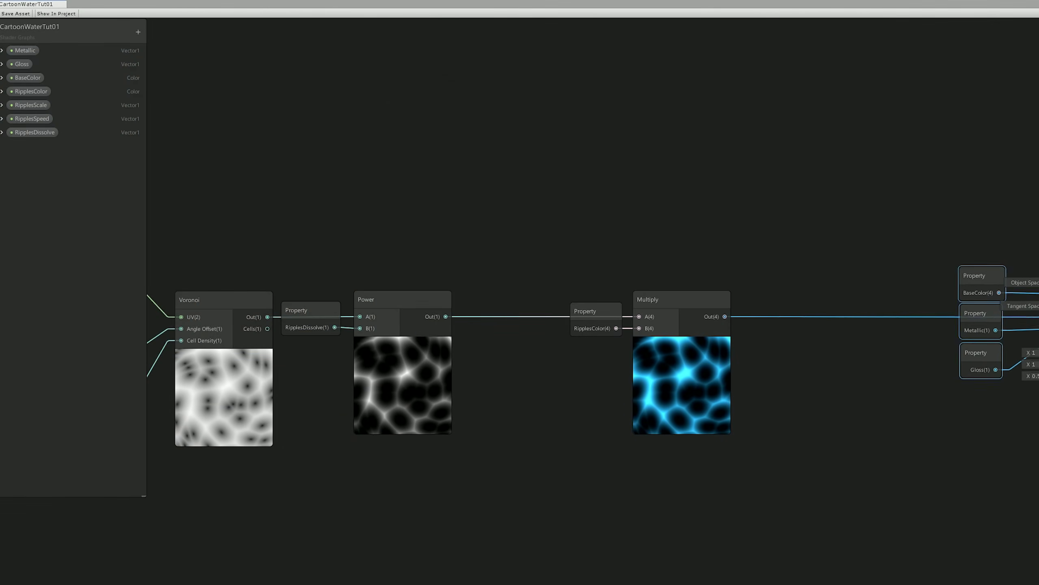
Step: Make room beside the PBR Master and add a Normal From Height node fed by the ripple color Multiply output
drag(982, 275, 1029, 274)
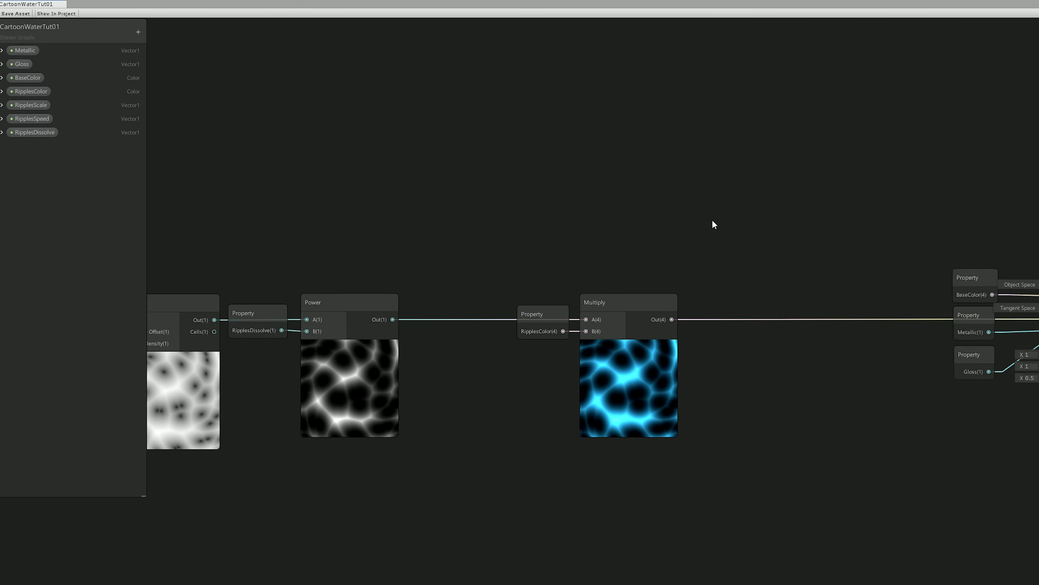
key(space)
text(norm)
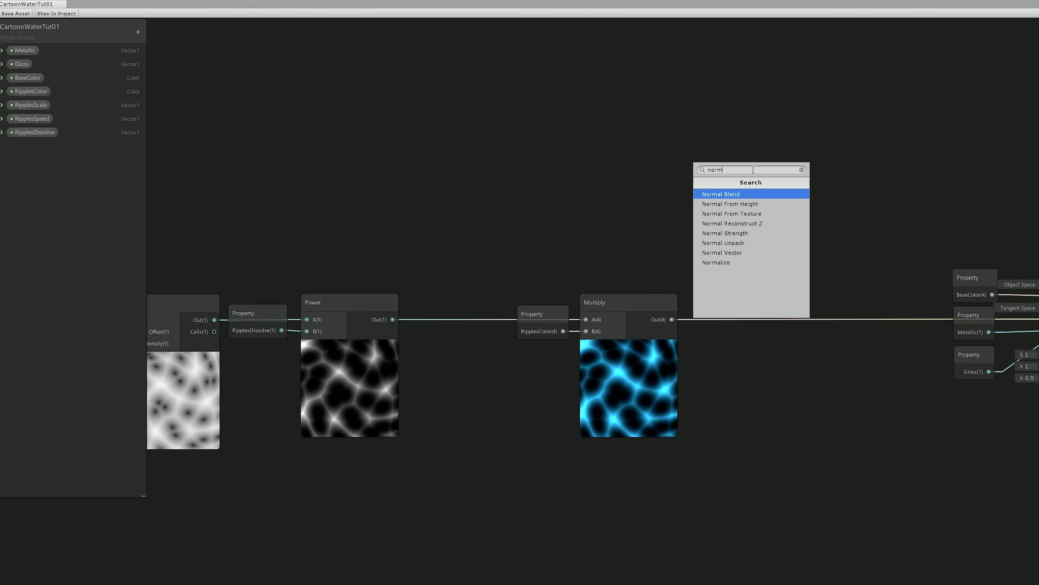
key(Down)
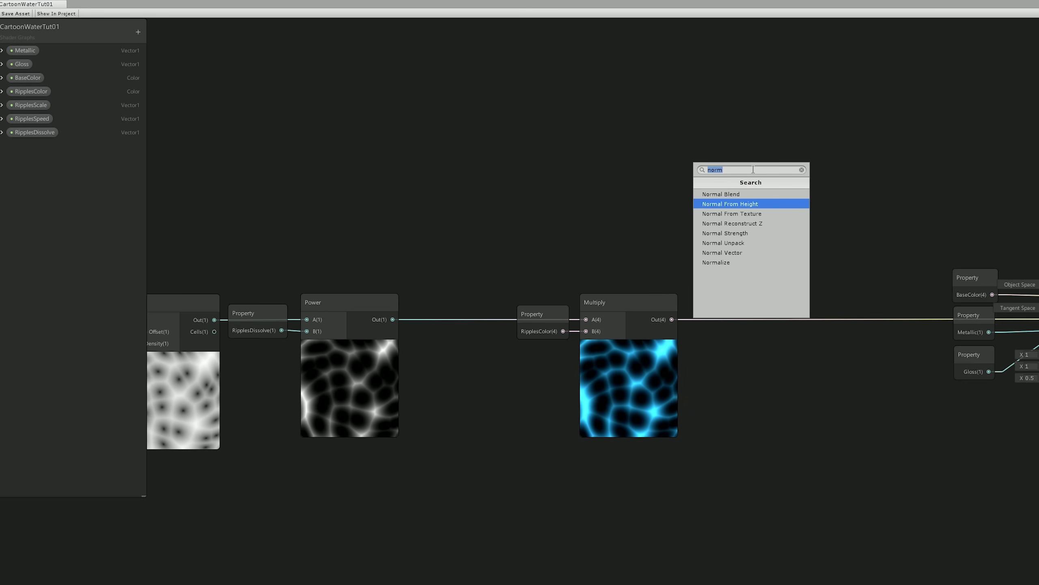
key(Return)
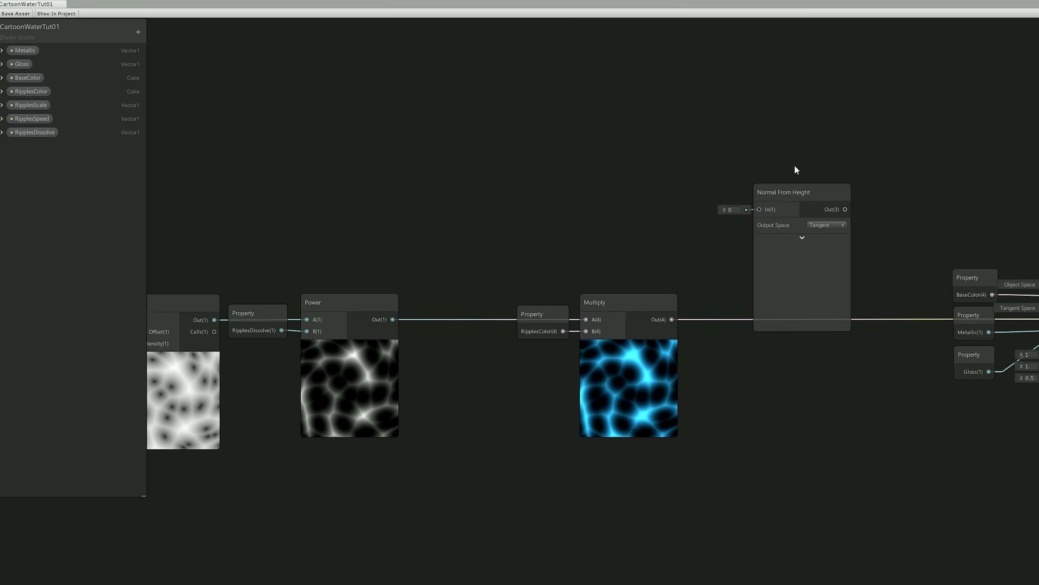
drag(784, 186, 755, 127)
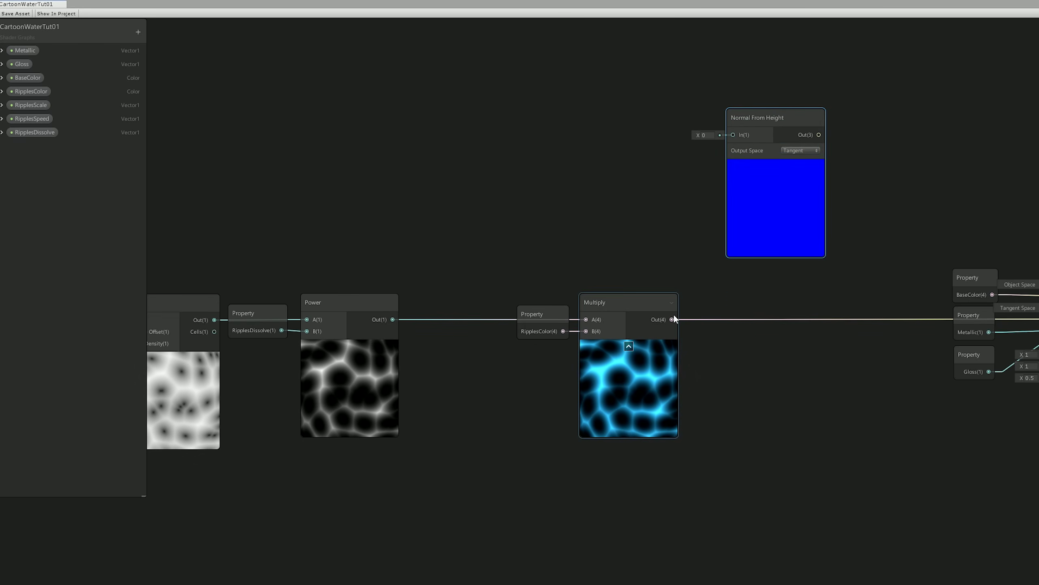
drag(673, 319, 726, 137)
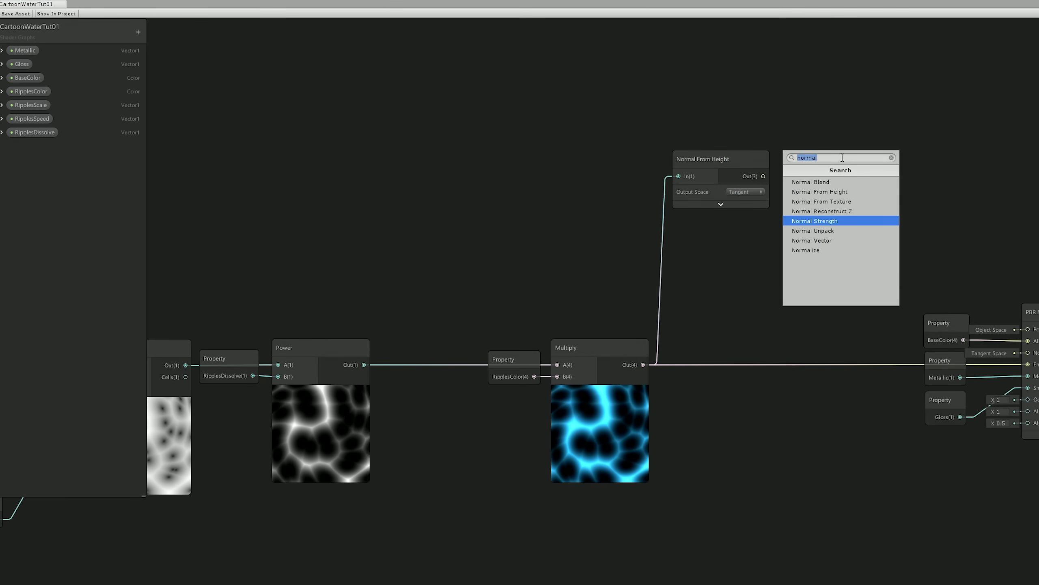
Step: Add a Normal Strength node fed by Normal From Height, with a new Vector1 property NormalStrength, default 1, driving its Strength
key(Return)
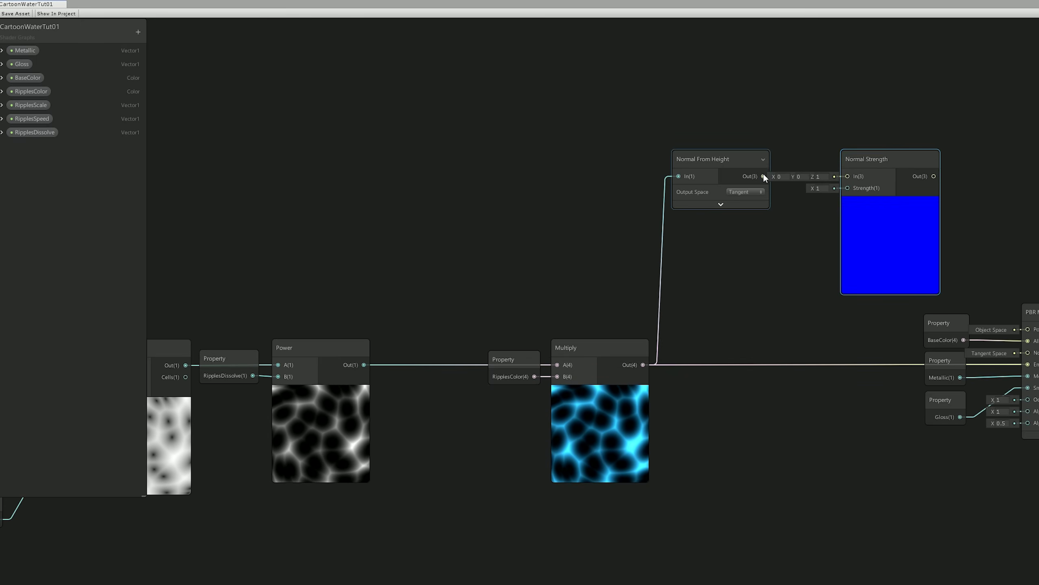
drag(764, 176, 847, 177)
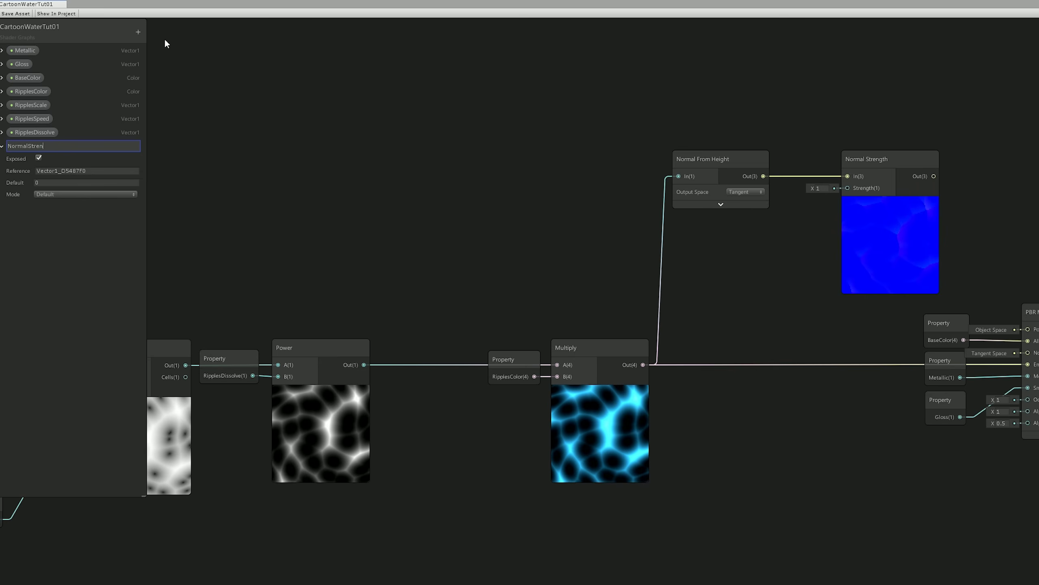
click(54, 183)
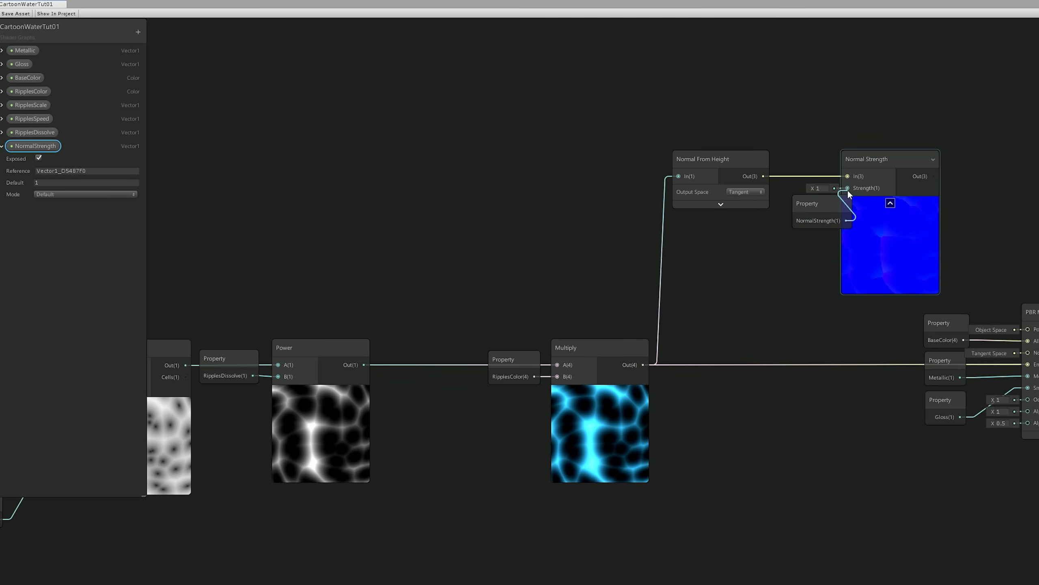
drag(768, 228, 784, 227)
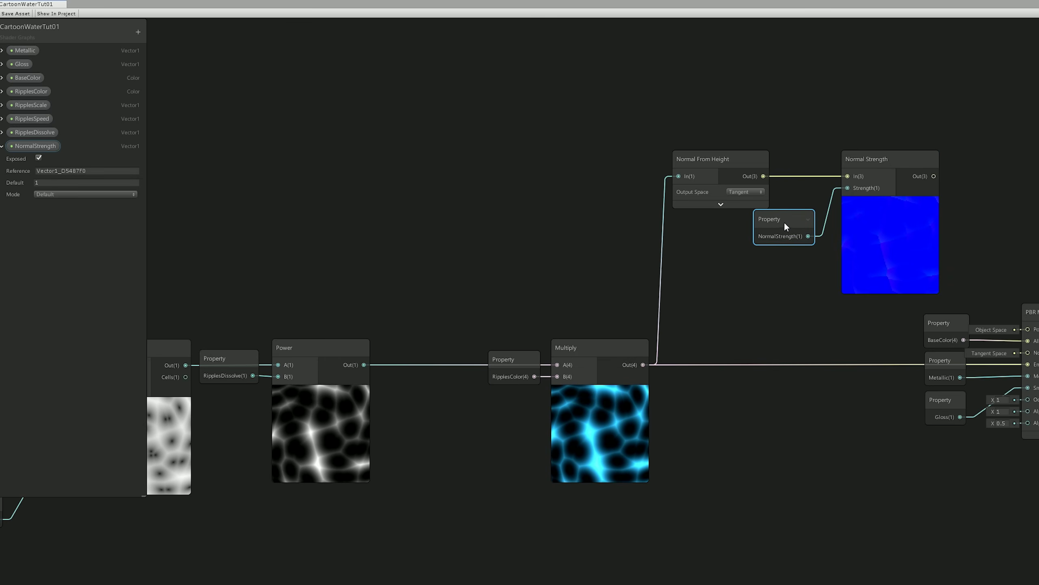
Step: Shift the PBR Master and its property nodes farther right and connect the Normal Strength output to the Normal input
middle_drag(1006, 221, 840, 237)
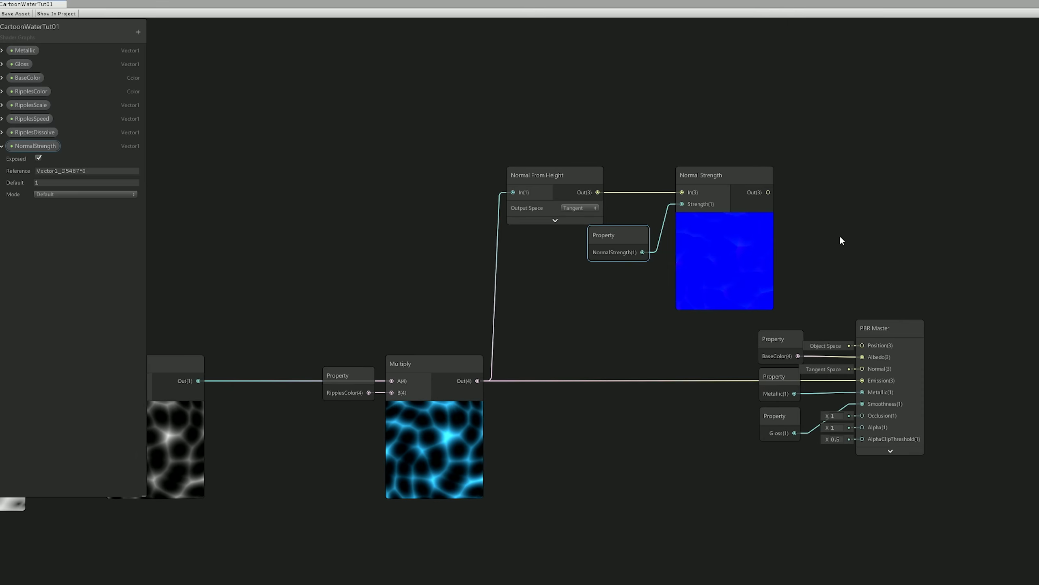
drag(979, 508, 773, 344)
drag(902, 340, 953, 341)
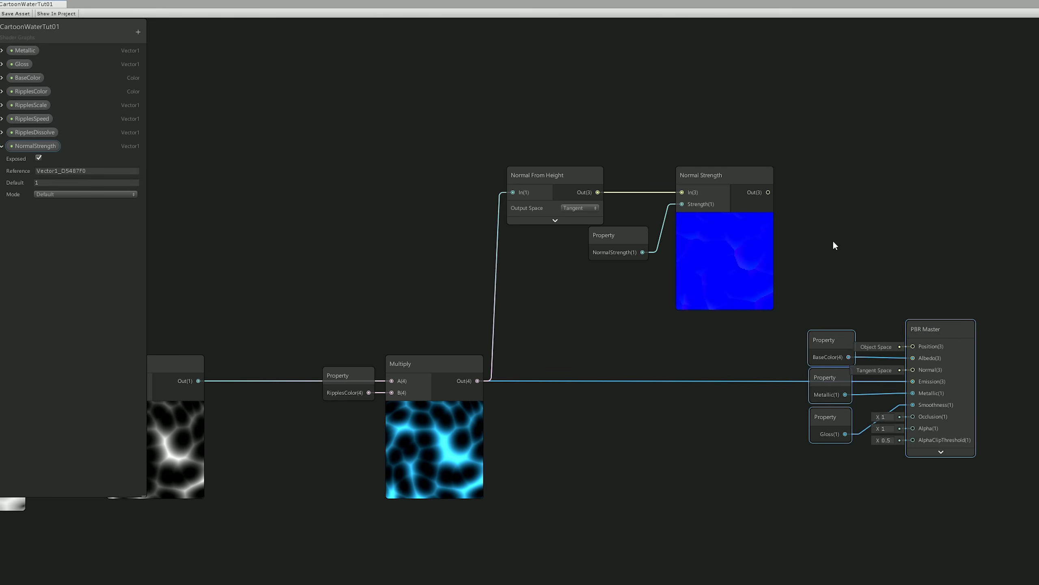
drag(768, 193, 918, 365)
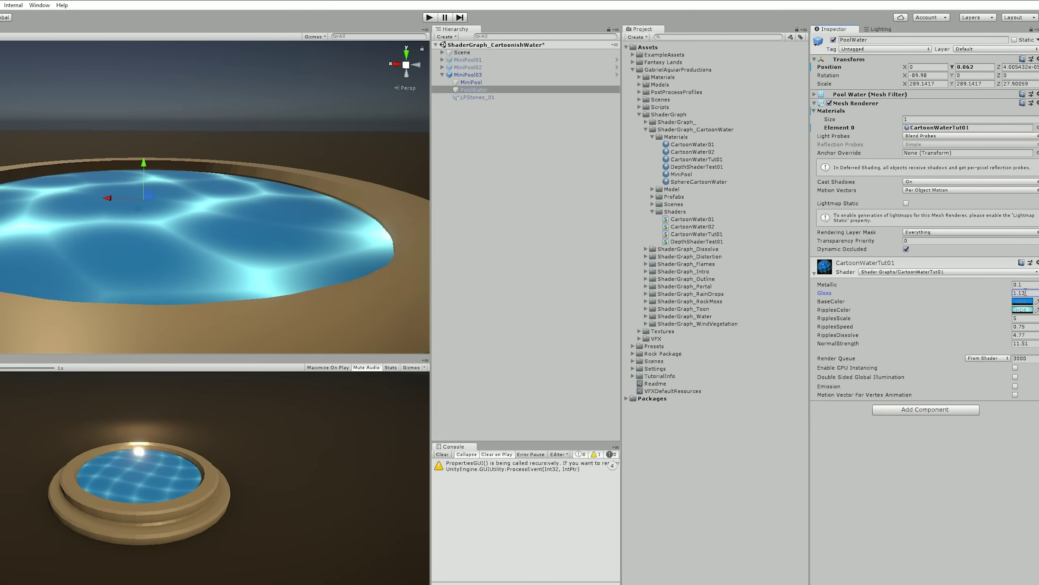
Step: Set the pool water material's Gloss to 1.3 and its NormalStrength to 5
text(1.3)
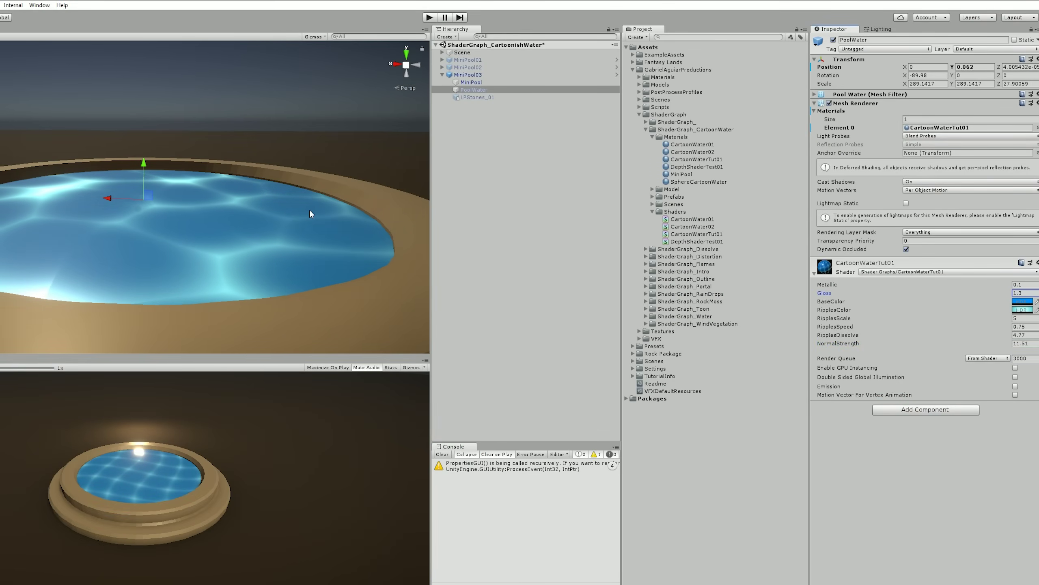
right_drag(310, 210, 282, 279)
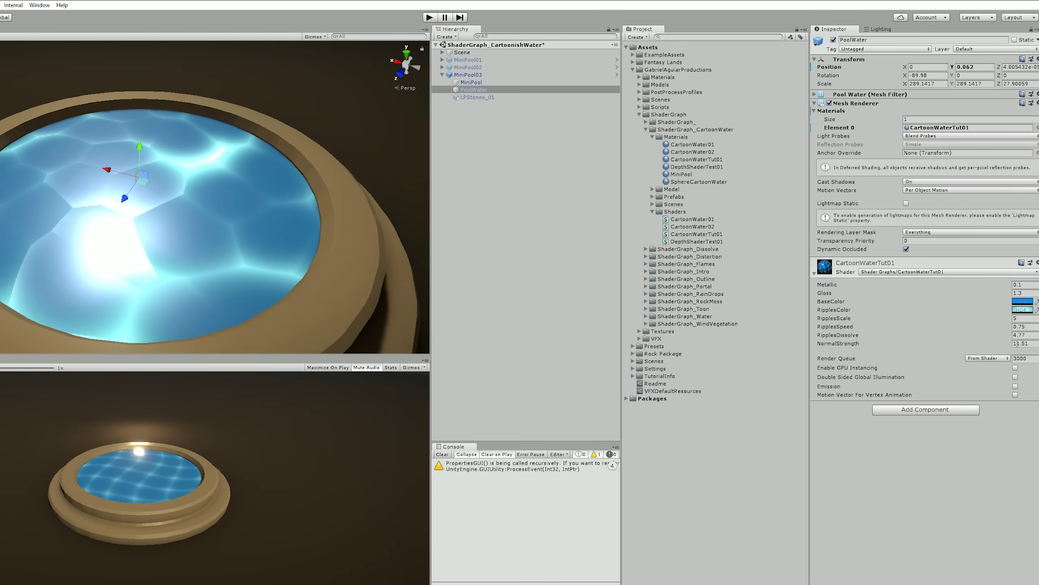
text(1)
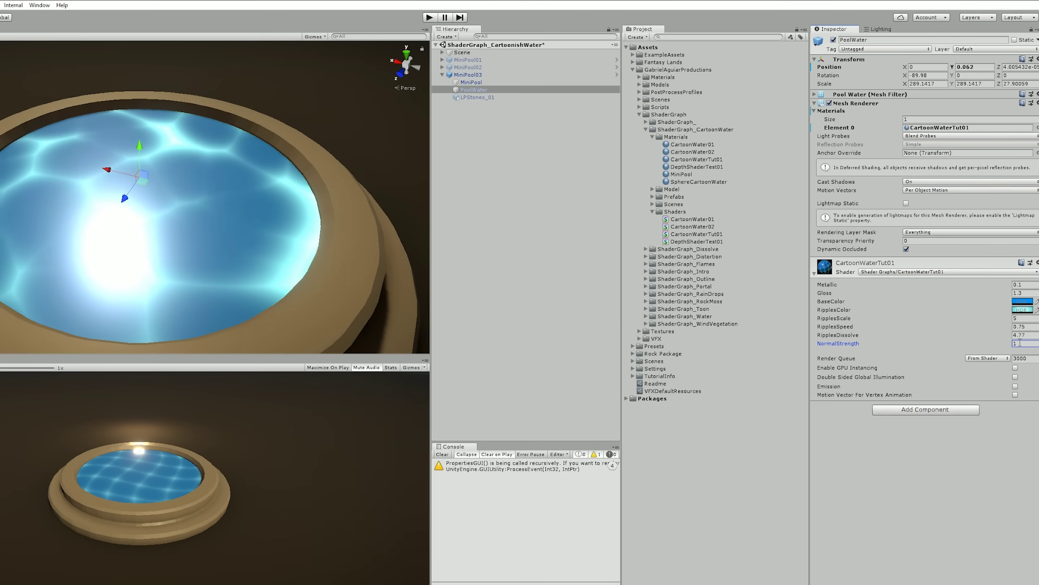
drag(1020, 343, 932, 335)
text(5)
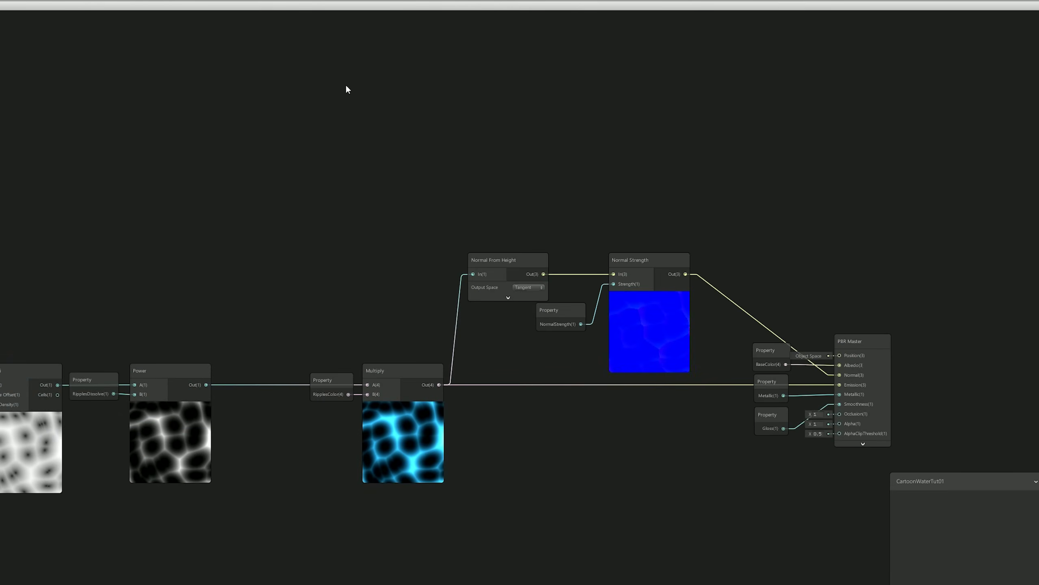
Step: Add a Simple Noise node above the ripple nodes and set its Scale to 20
key(space)
key(Return)
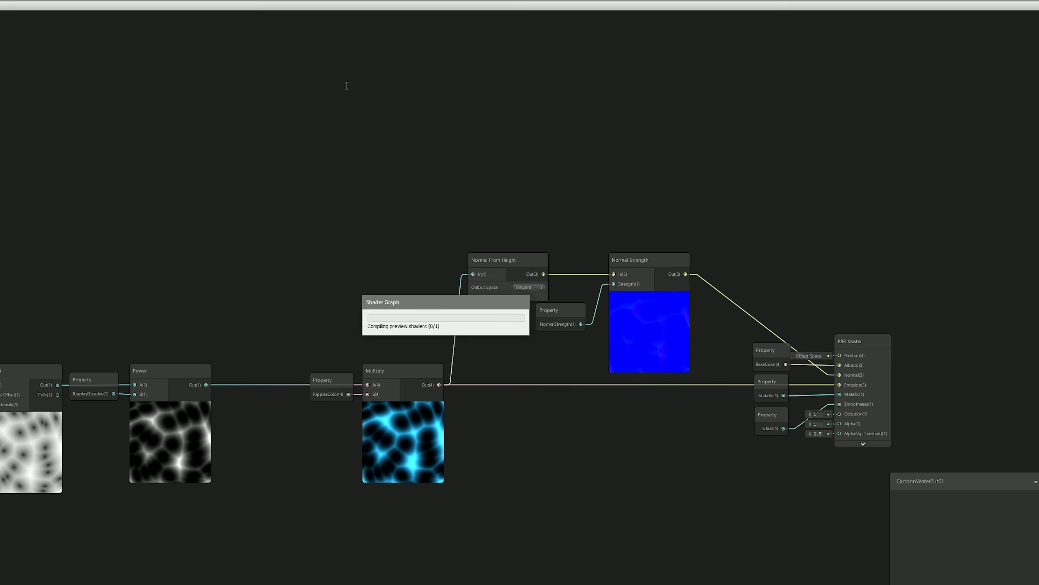
drag(361, 105, 392, 83)
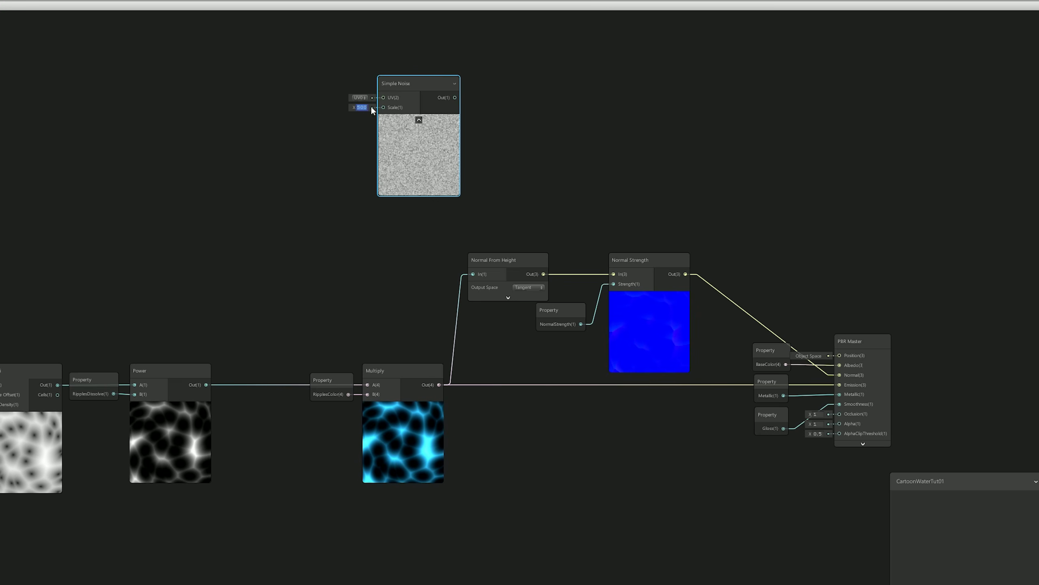
text(20)
drag(418, 77, 411, 74)
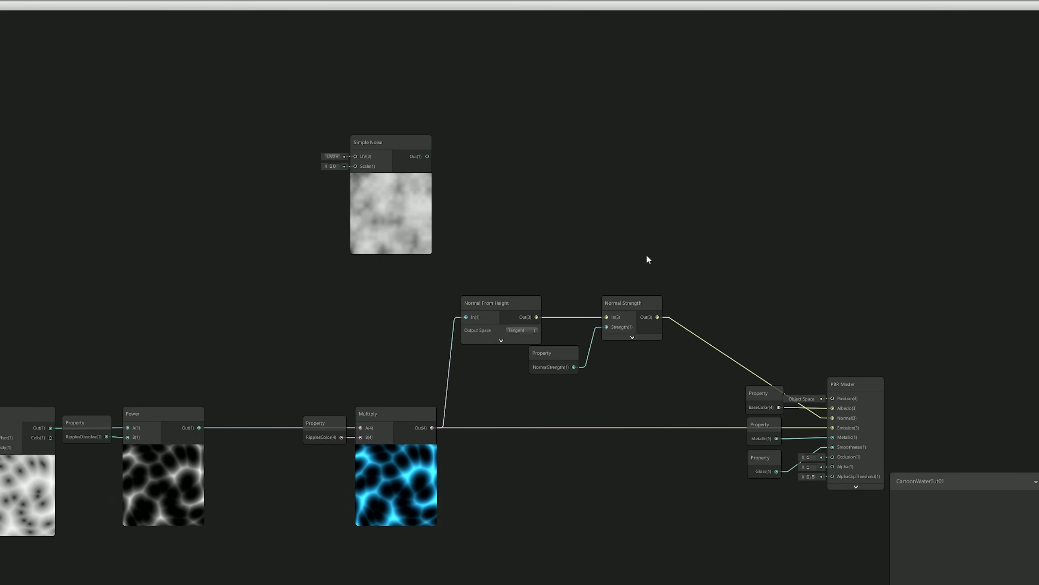
Step: Duplicate the Normal From Height and Normal Strength pair for the Simple Noise output, and drive its Strength from the existing NormalStrength property
key(ctrl+d)
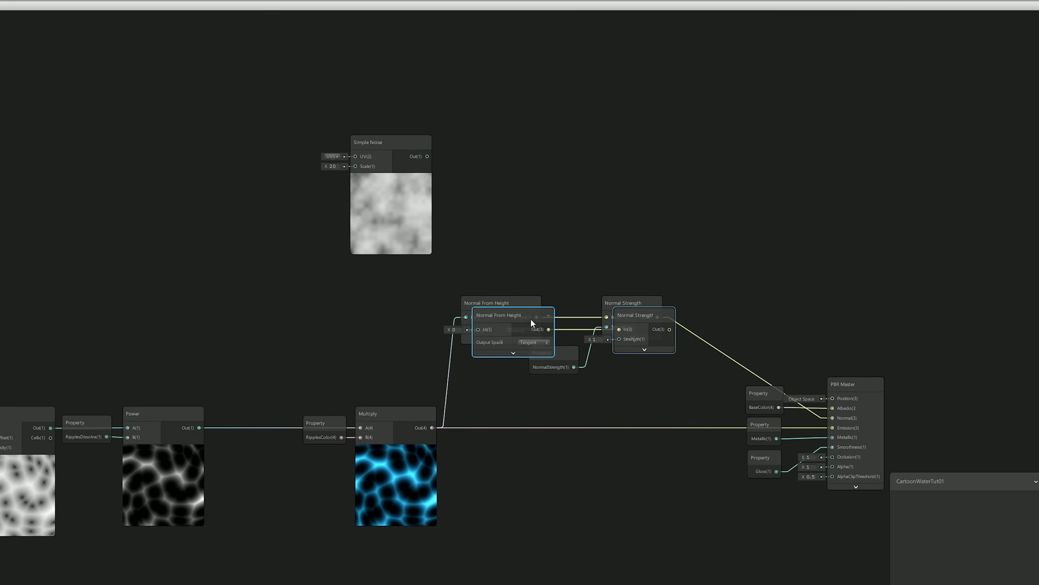
drag(530, 318, 471, 162)
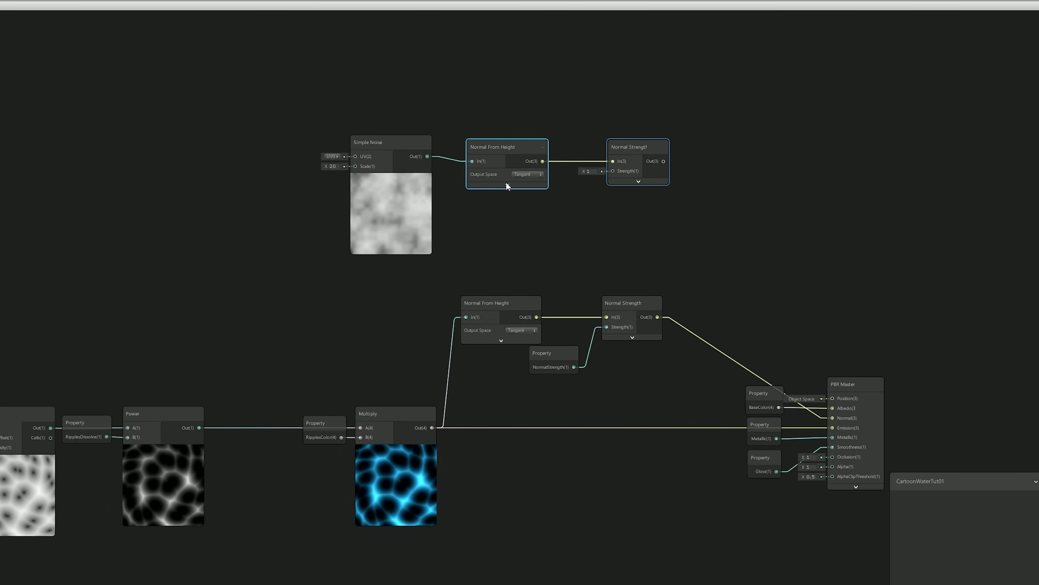
click(507, 185)
click(638, 181)
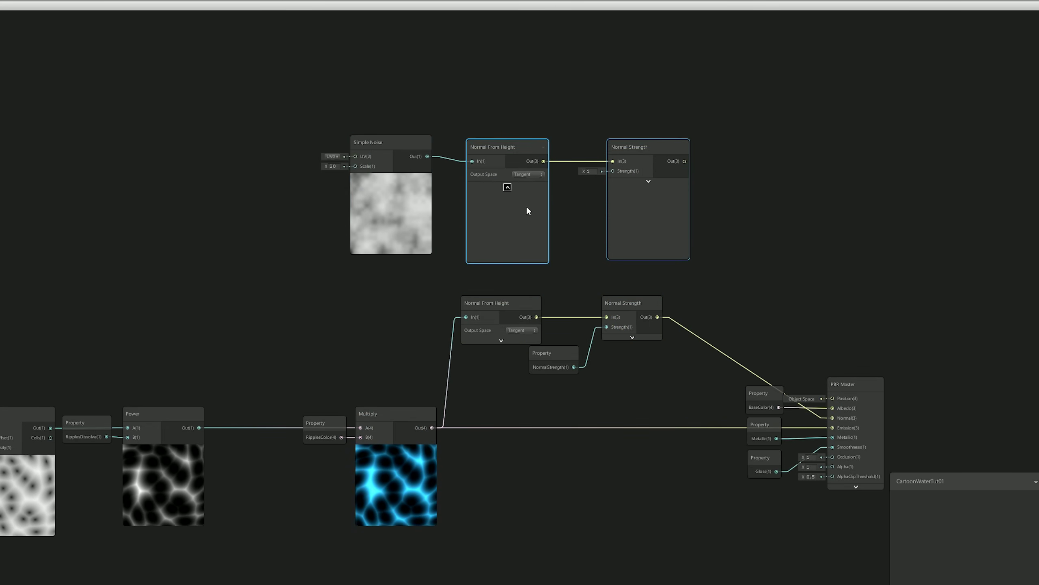
click(508, 187)
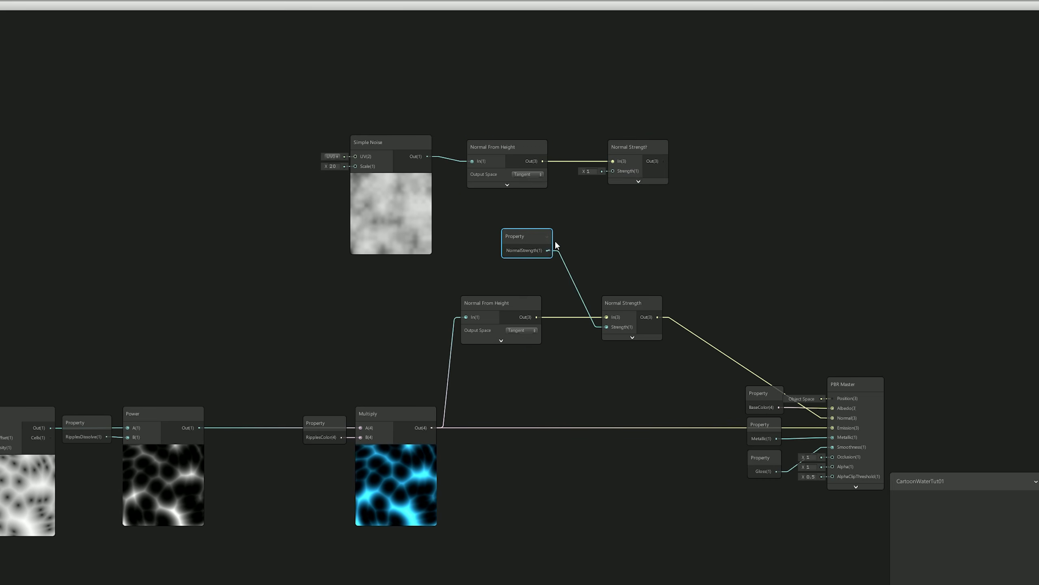
drag(600, 183, 610, 172)
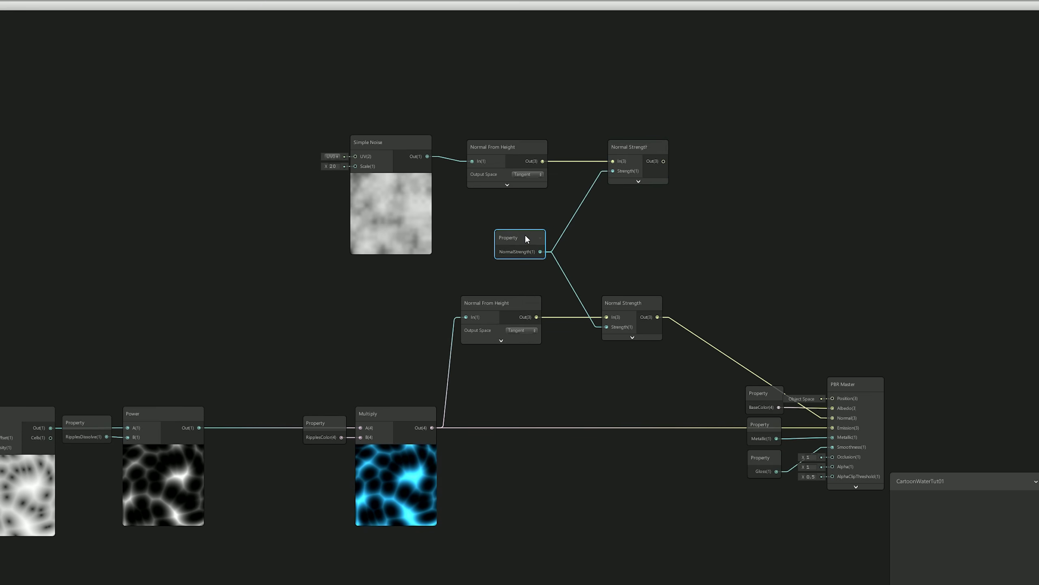
click(521, 147)
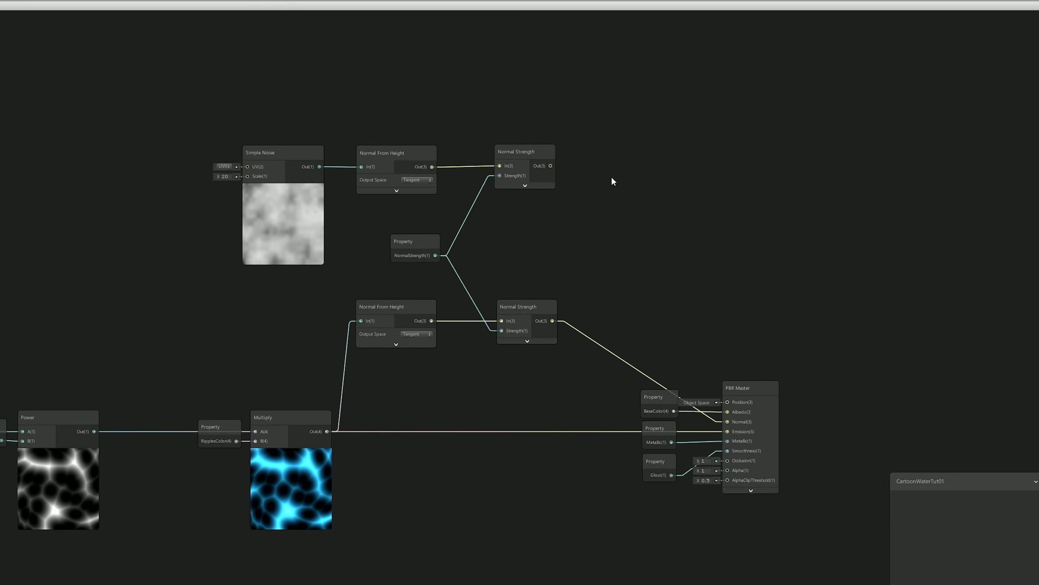
Step: Add a Normal Blend node combining the noise Normal Strength output as A and the ripple one as B, with its preview collapsed
key(space)
text(norm)
key(Return)
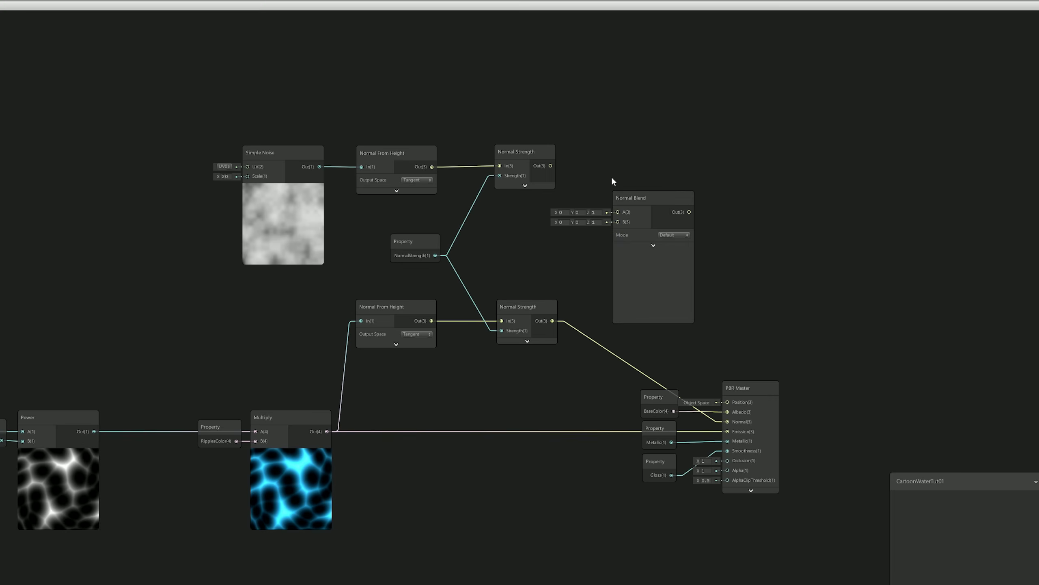
drag(550, 166, 617, 220)
click(548, 307)
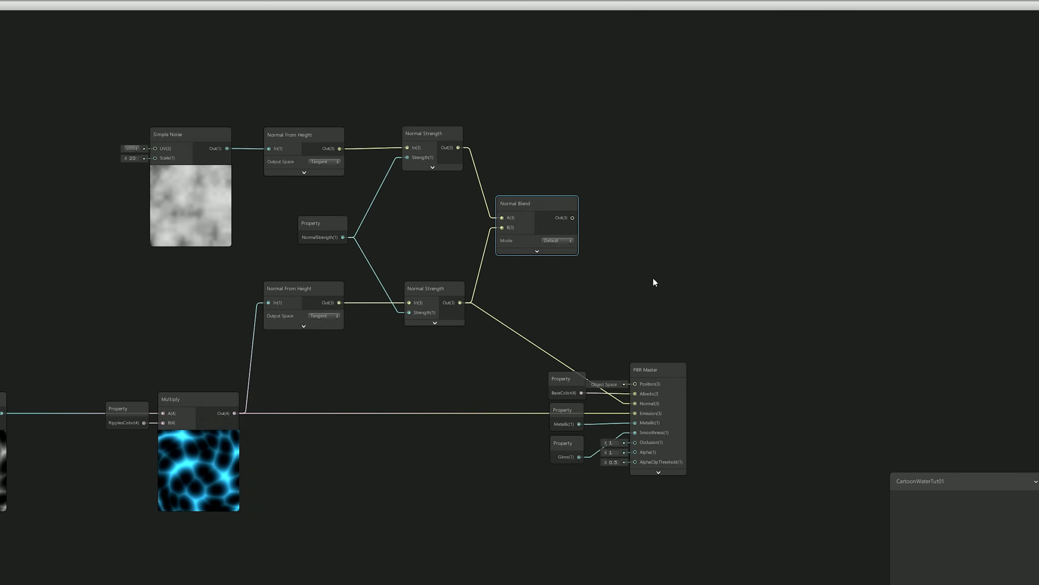
middle_drag(624, 252, 596, 229)
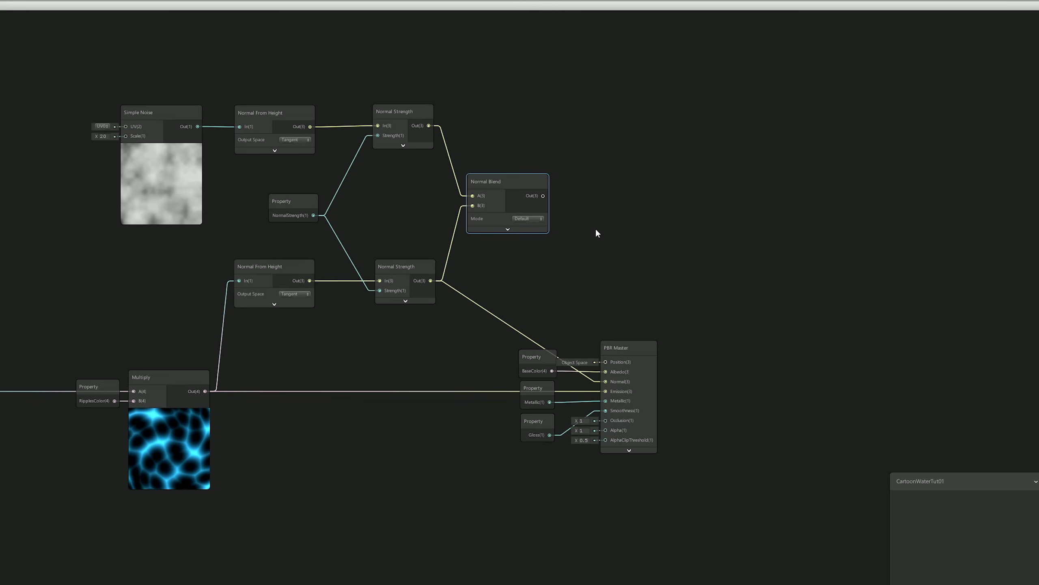
Step: Connect the Normal Blend output to the PBR Master's Normal input in place of the ripple Normal Strength
drag(617, 323, 605, 382)
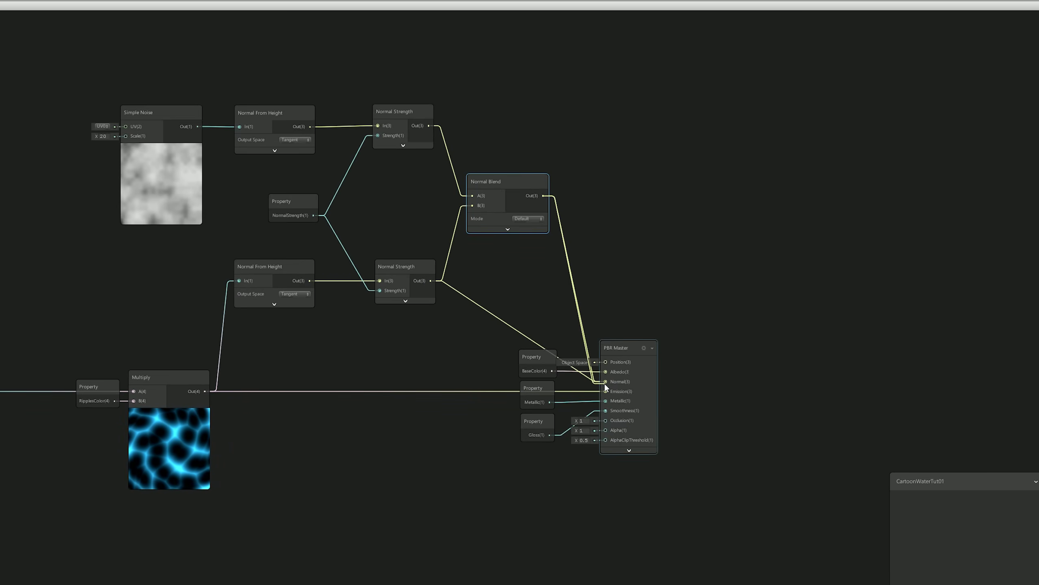
middle_drag(547, 244, 665, 262)
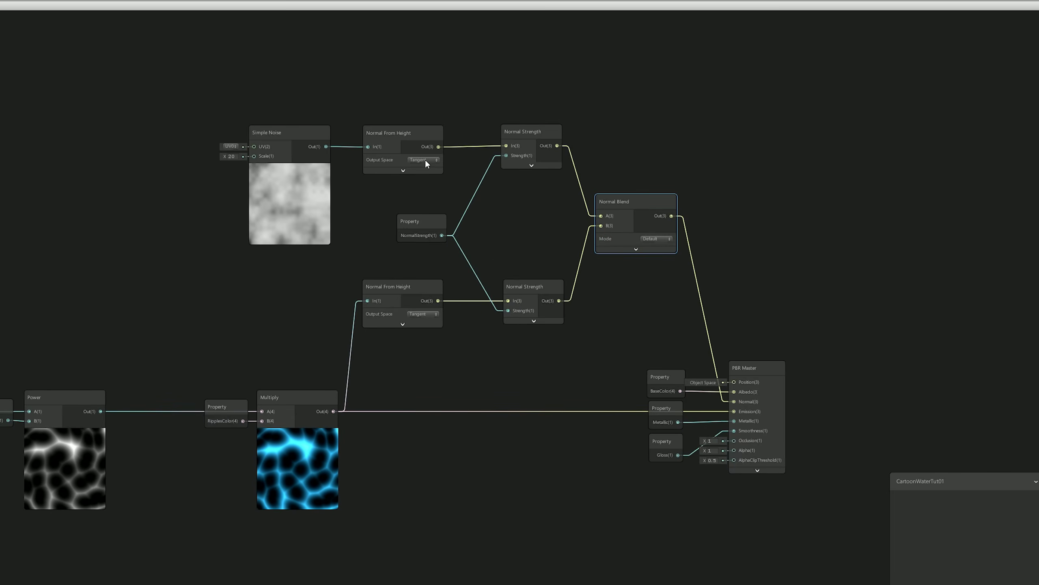
middle_drag(365, 182, 499, 188)
middle_drag(401, 197, 474, 191)
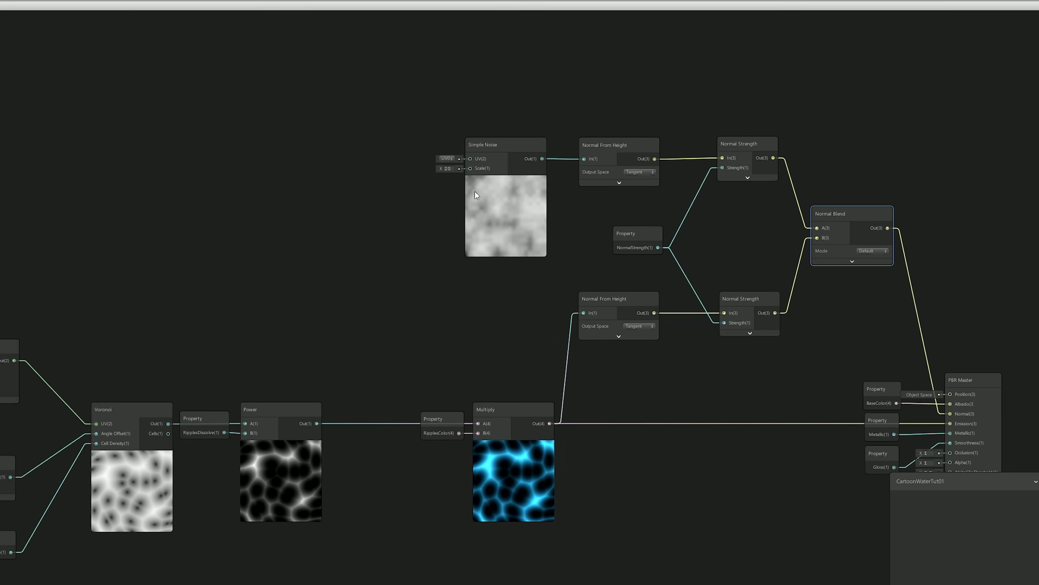
Step: Add a Multiply node above the Radial Shear, fed by the Time node's Time output as A, with its preview collapsed
drag(491, 157, 494, 156)
drag(700, 342, 629, 147)
click(567, 153)
middle_drag(482, 175, 559, 169)
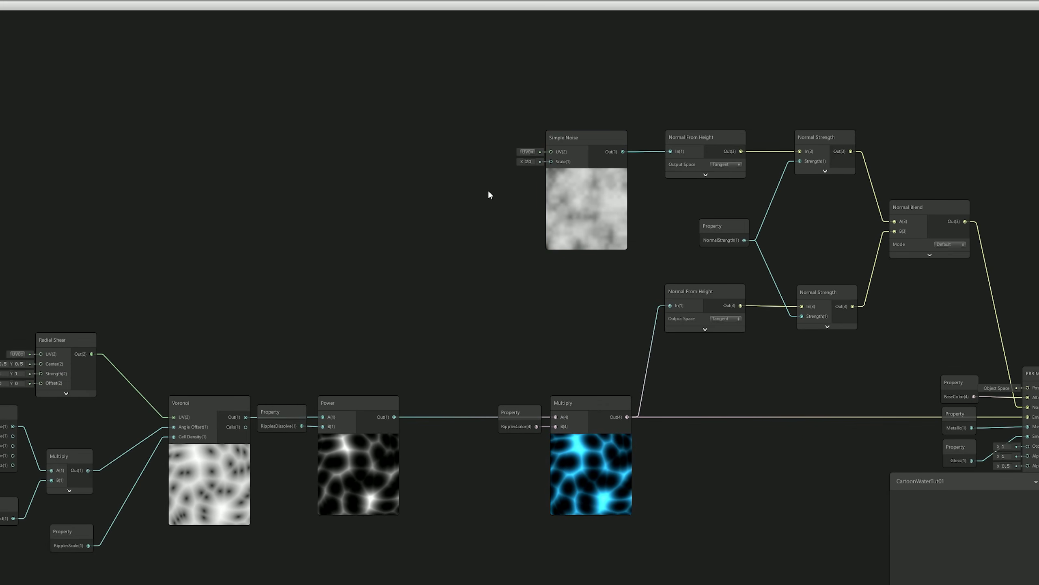
middle_drag(394, 208, 511, 201)
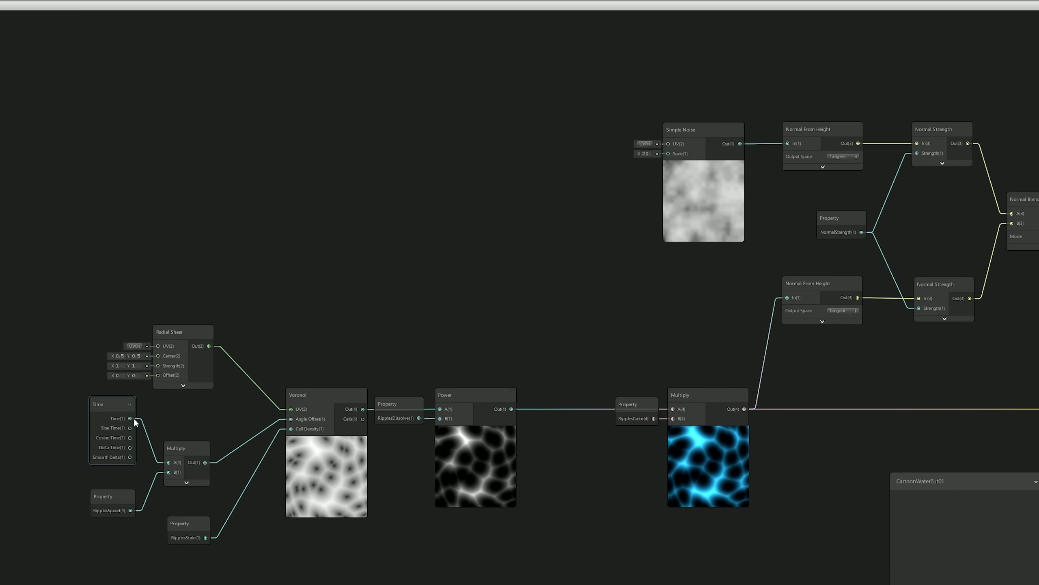
drag(132, 418, 282, 246)
text(multiply)
key(Return)
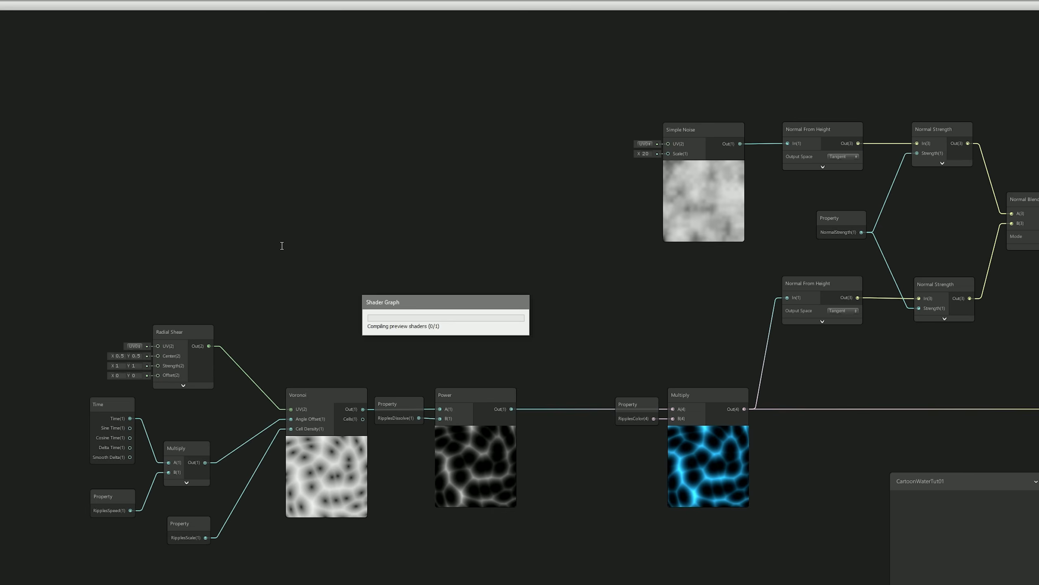
click(317, 272)
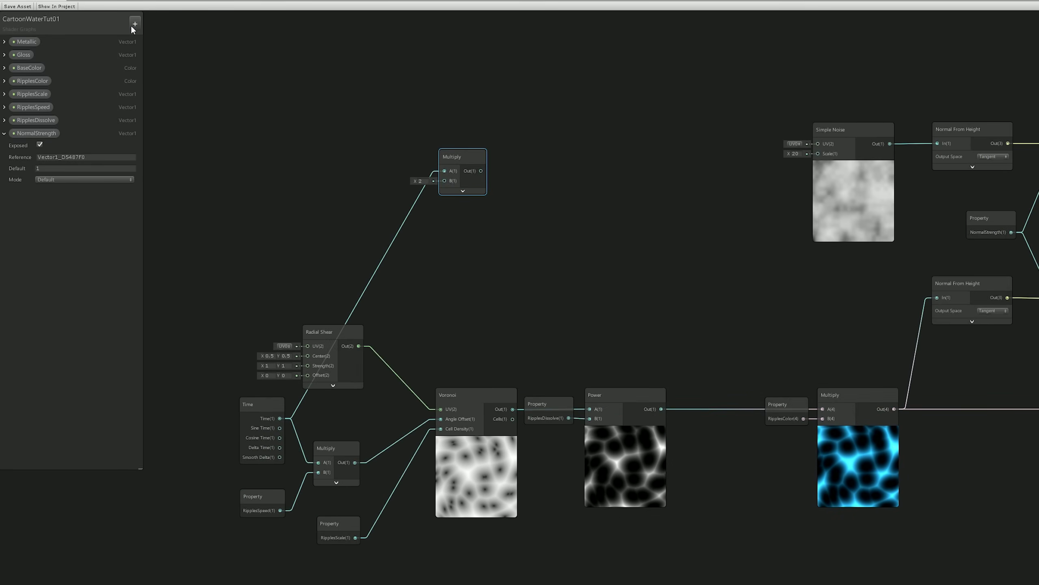
Step: Create a Vector2 property named NormalSpeed with a default X of 0.5 and connect it to the new Multiply's B input
click(135, 23)
click(172, 39)
text(Norma)
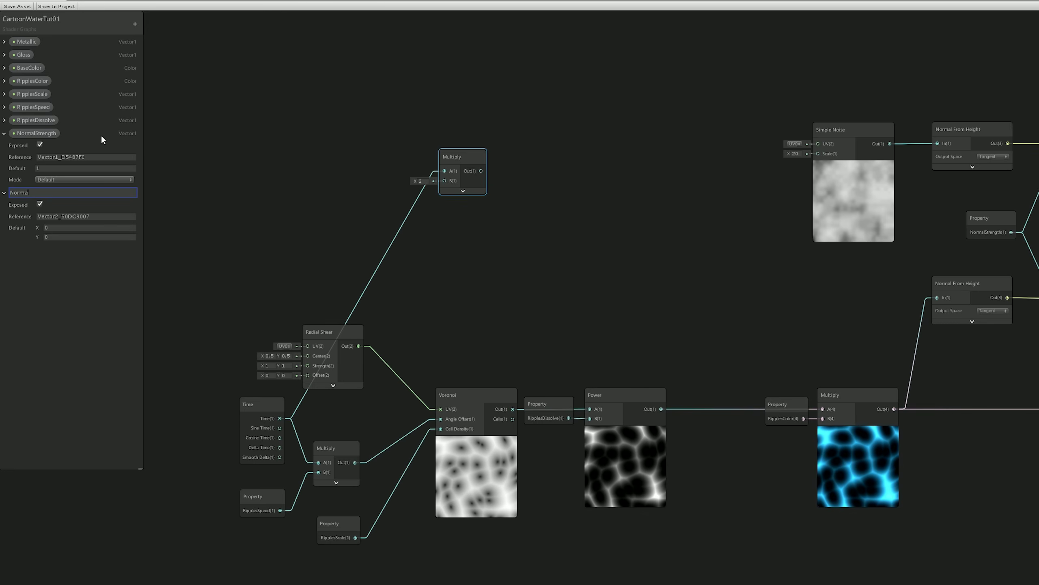
text(lSpeed)
key(Return)
click(53, 227)
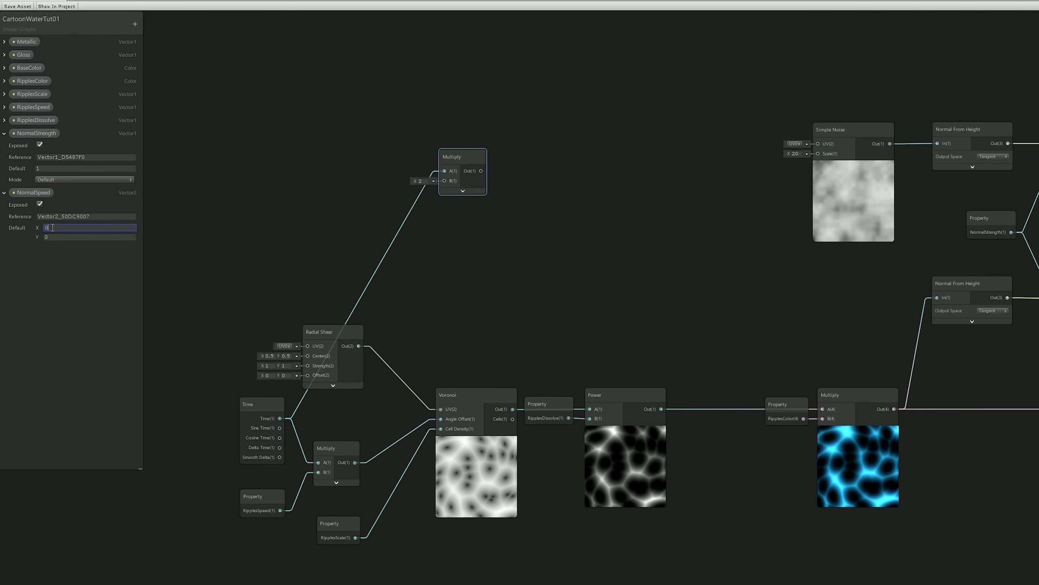
drag(33, 196, 444, 180)
drag(356, 148, 378, 166)
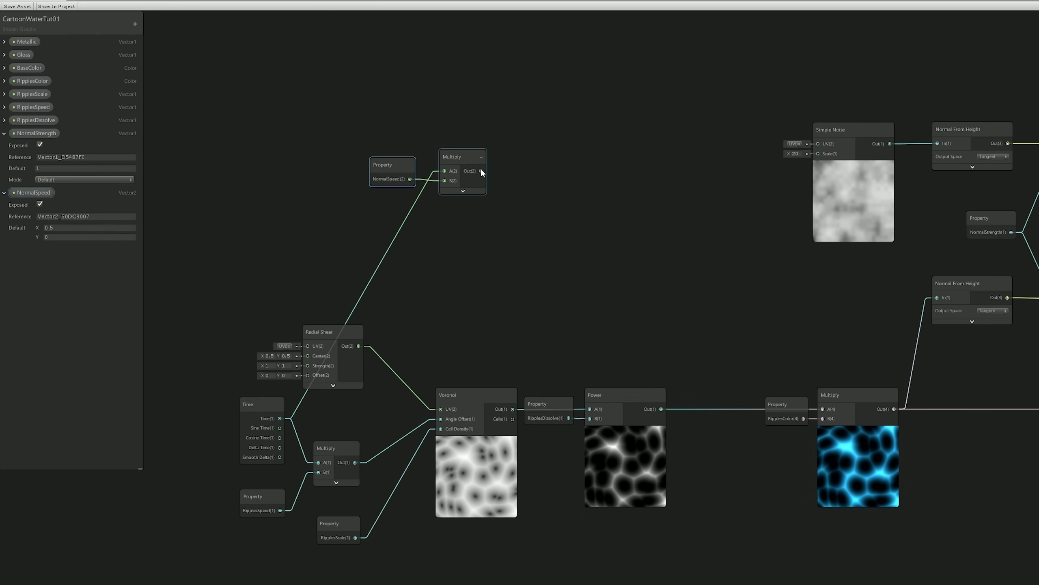
Step: Add a Tiling And Offset node with the Multiply output as its Offset, and connect it to the Simple Noise UV input
drag(480, 170, 552, 130)
text(t)
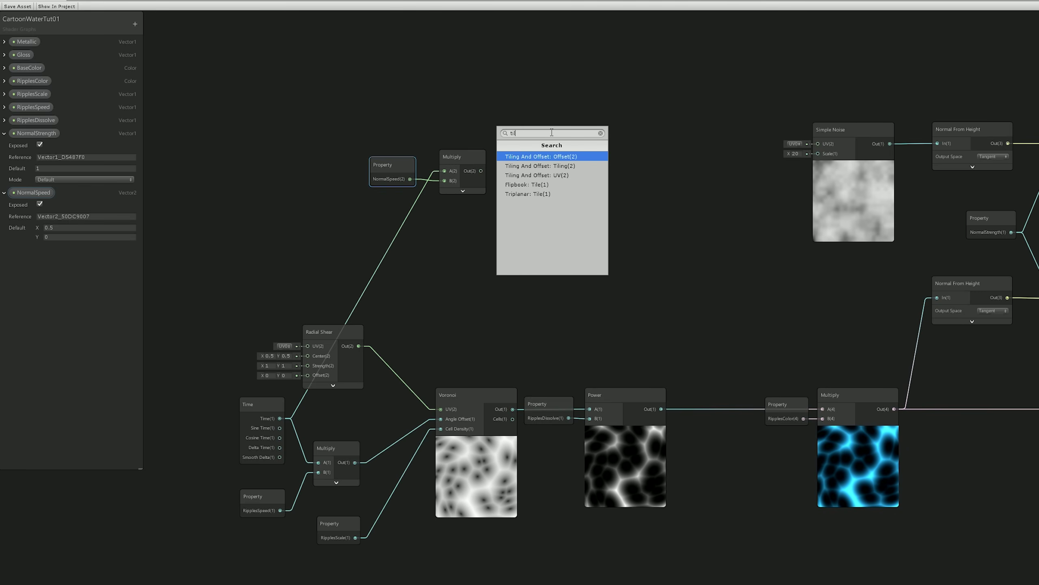
text(il)
key(Return)
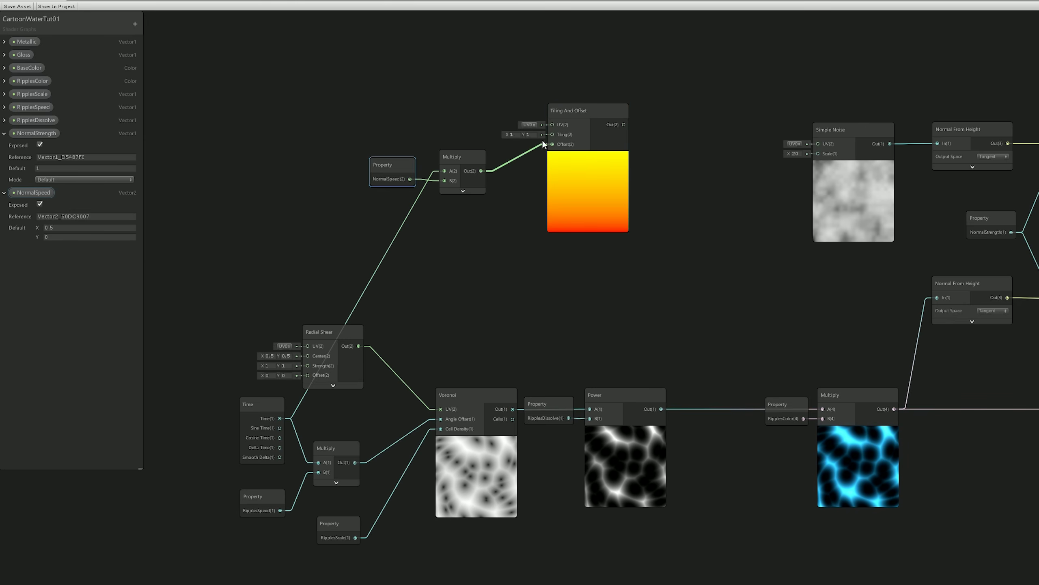
drag(566, 108, 567, 115)
drag(625, 131, 818, 144)
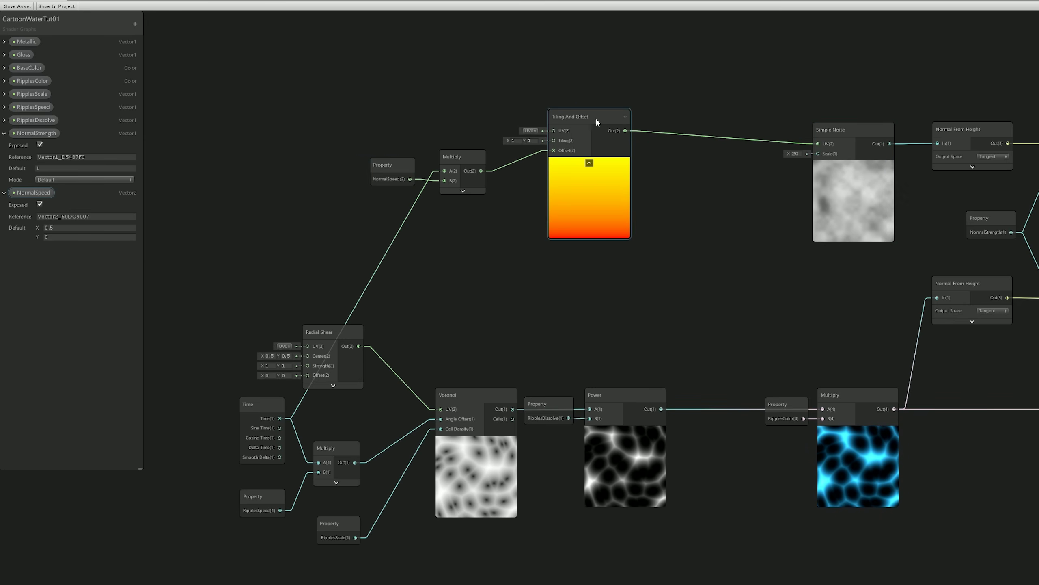
drag(595, 119, 626, 124)
Step: Expand the Normal Blend preview and set the NormalSpeed default to X 0.1 and Y -0.1
middle_drag(765, 166, 603, 158)
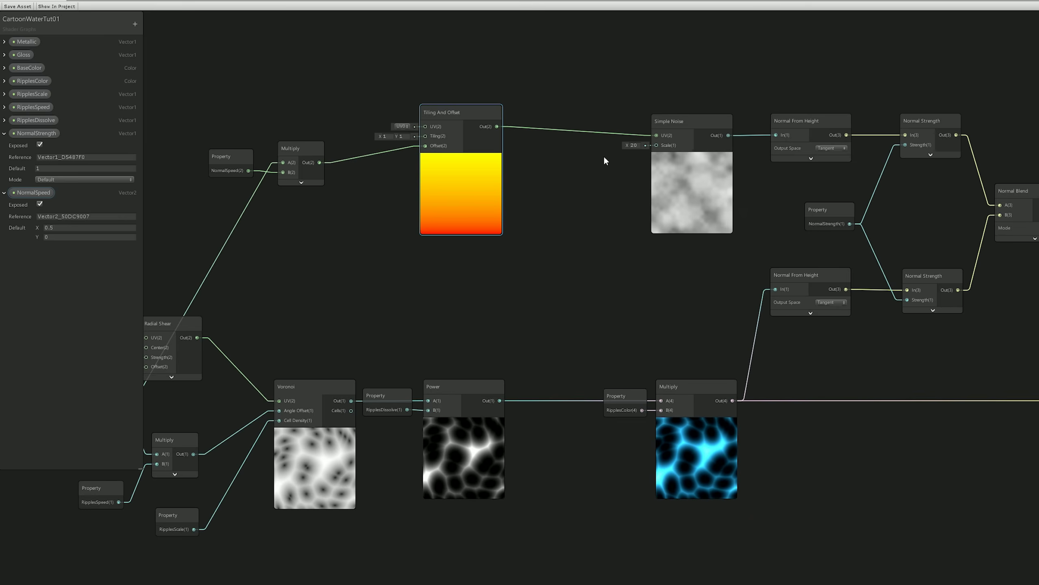
click(1033, 239)
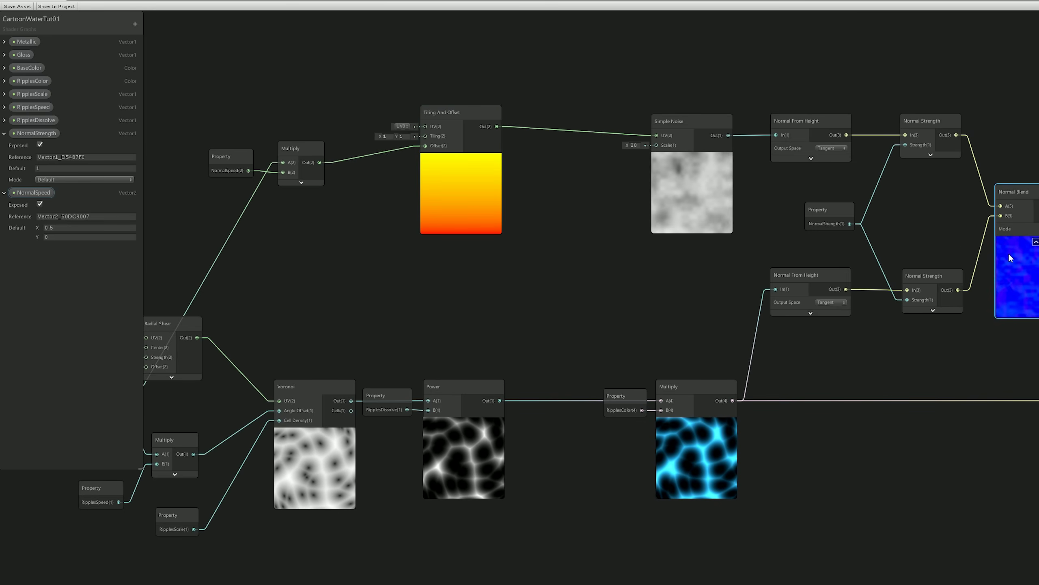
click(63, 227)
text(.1)
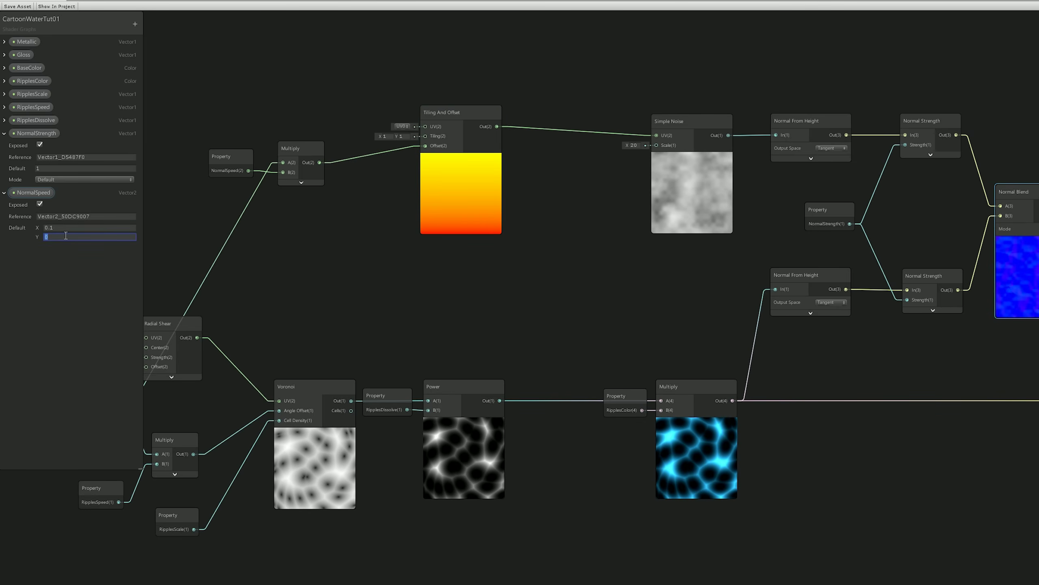
click(65, 236)
text(-0.1)
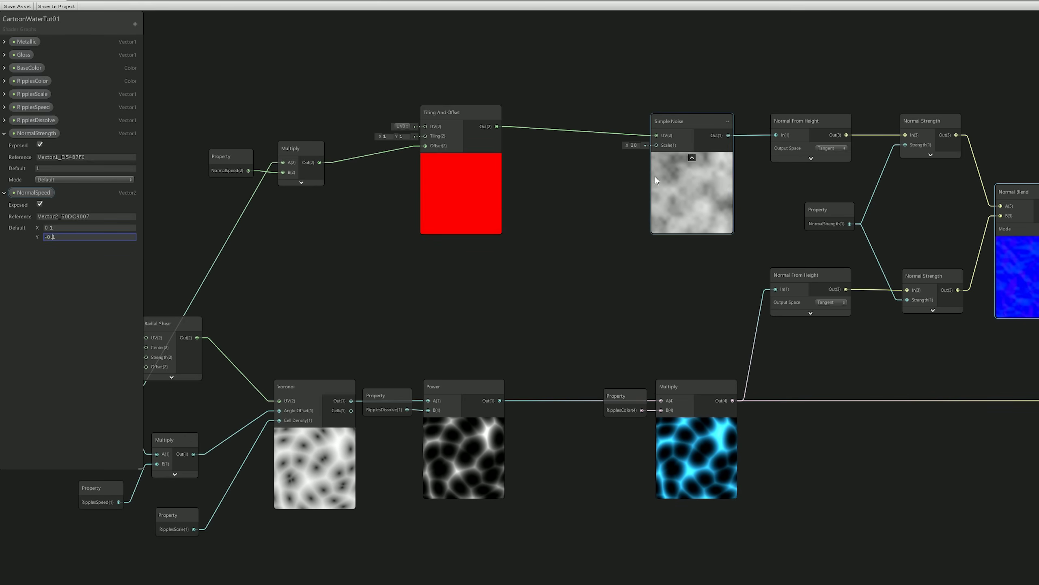
Step: Add a Gradient Noise node above the Simple Noise node in the normal branch
drag(690, 124, 681, 114)
click(566, 99)
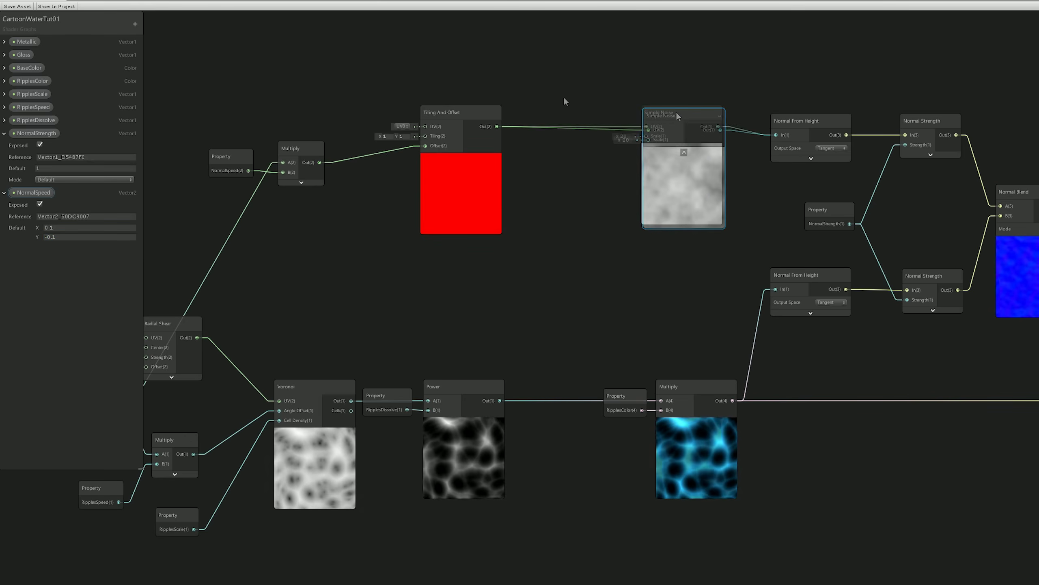
key(space)
text(fg)
key(BackSpace)
key(BackSpace)
text(grad)
key(Down)
key(Return)
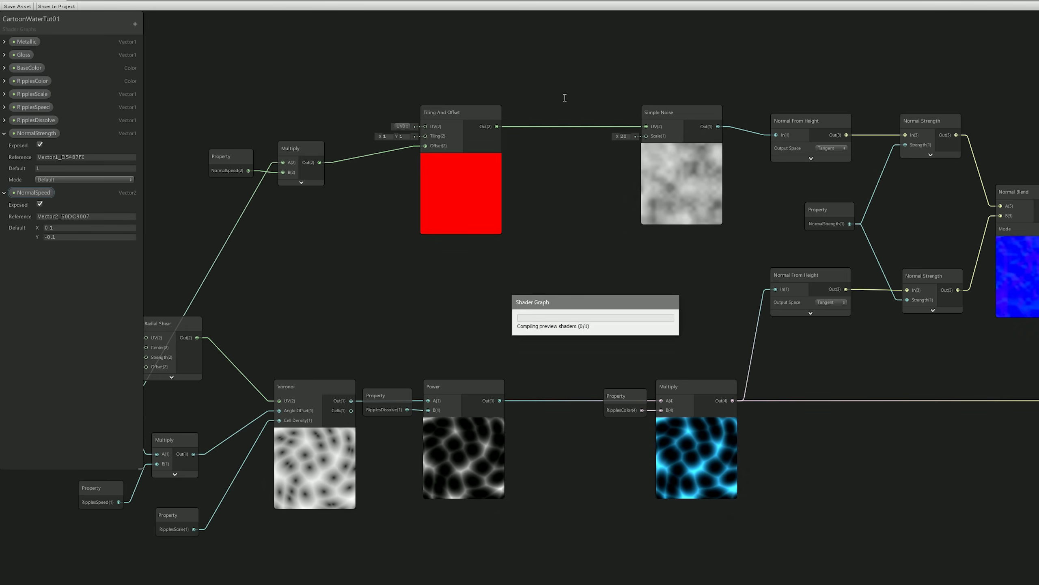
drag(596, 117, 584, 36)
Step: Feed the Tiling And Offset output into the Gradient Noise UV, and route its output to the upper Normal From Height instead of Simple Noise
drag(497, 126, 559, 60)
drag(630, 61, 776, 146)
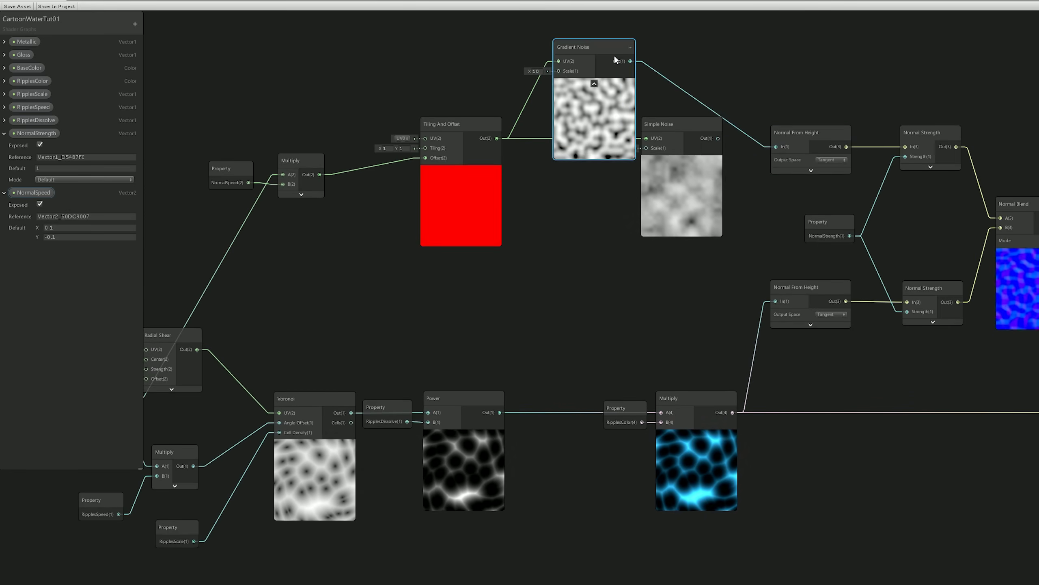
drag(614, 52, 704, 24)
Step: Disconnect the NormalStrength property from the upper Normal Strength node and set that node's Strength to 0.1, with its preview expanded
click(937, 200)
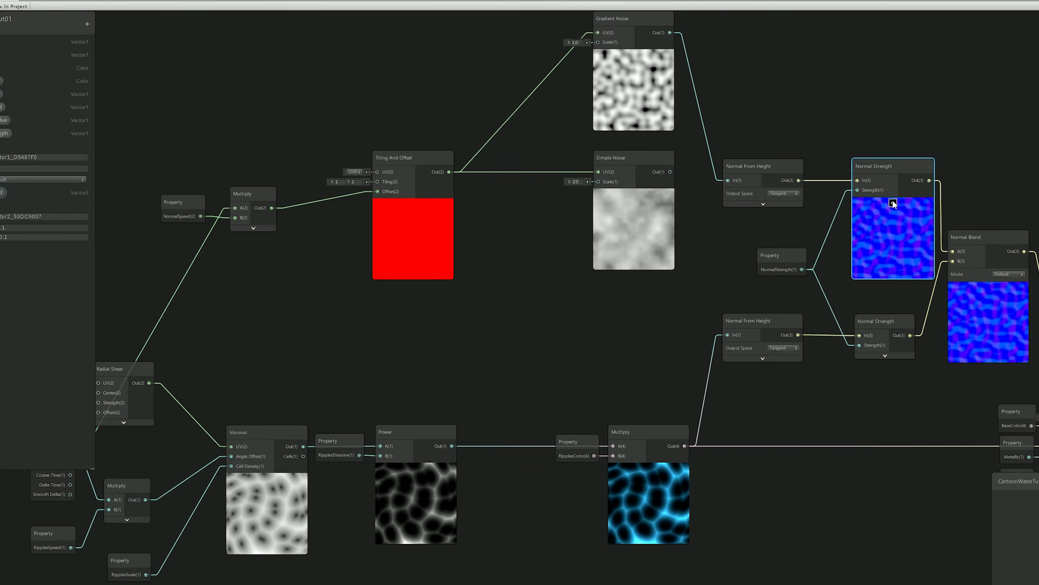
click(828, 231)
key(Delete)
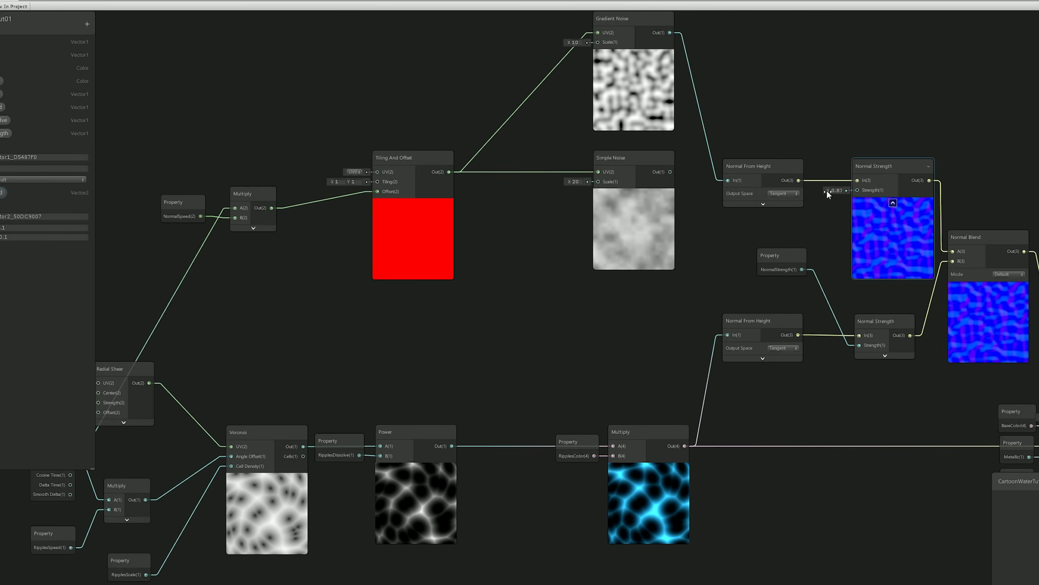
click(783, 177)
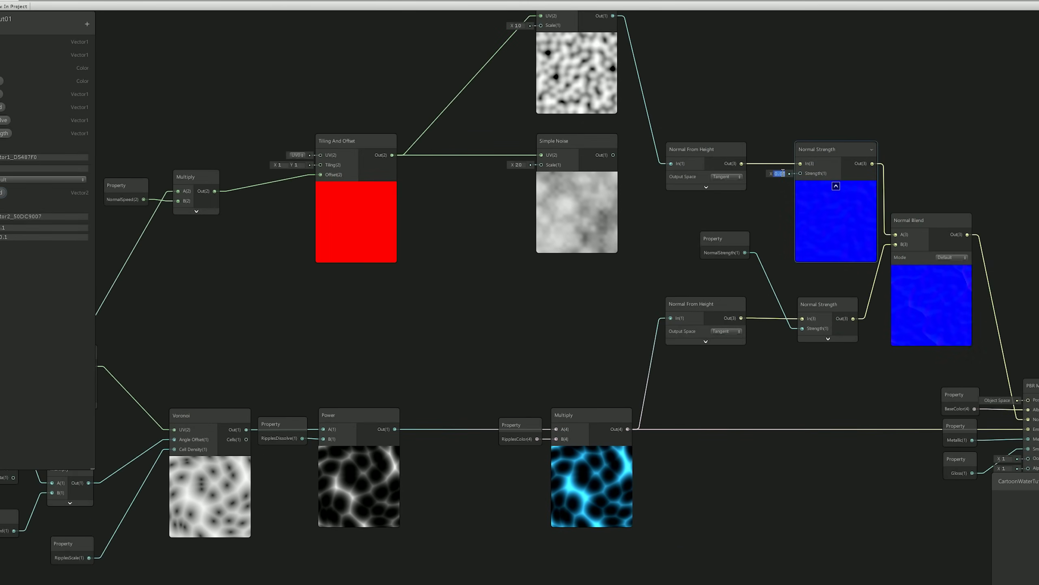
text(0.1)
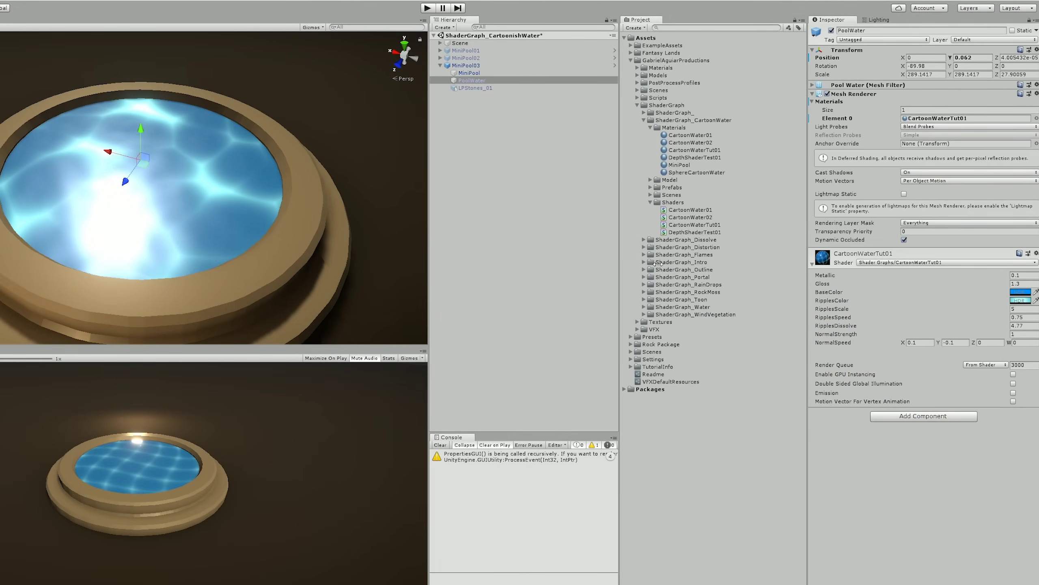
Step: Set the pool water material's NormalSpeed to X 0.05 and Y -0.01
click(918, 342)
text(0.05)
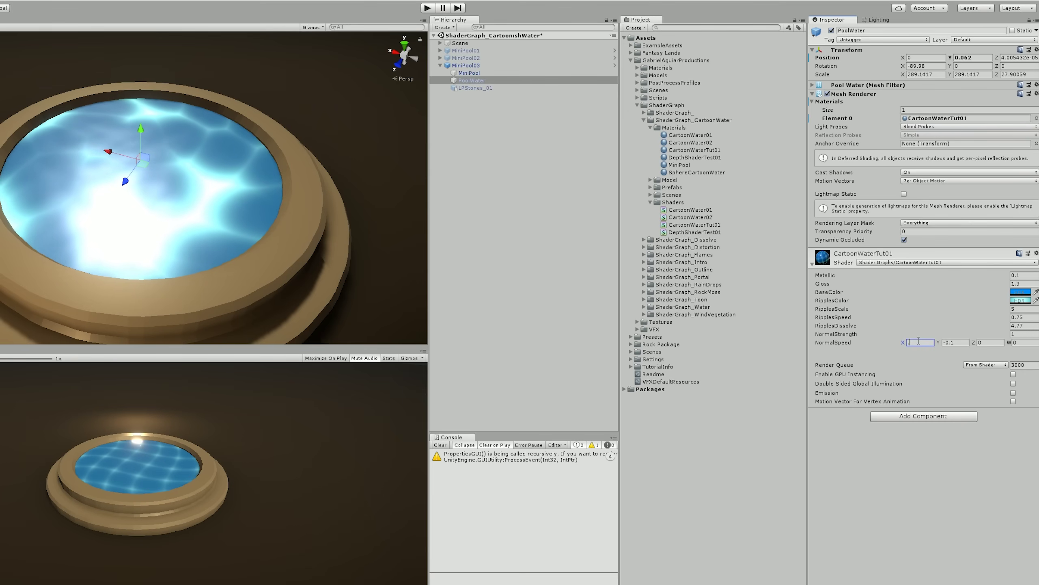
key(Tab)
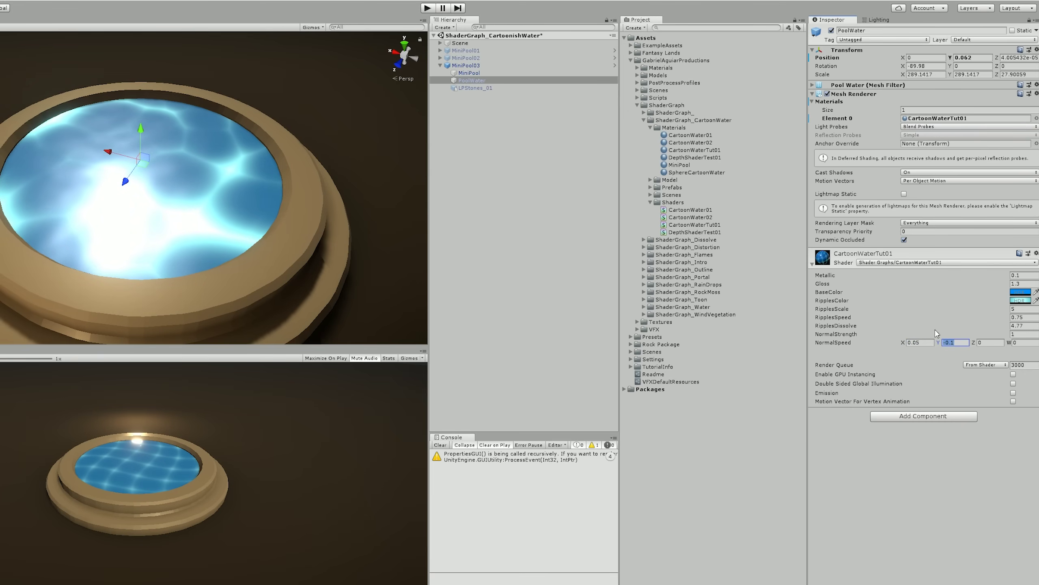
text(-0.01)
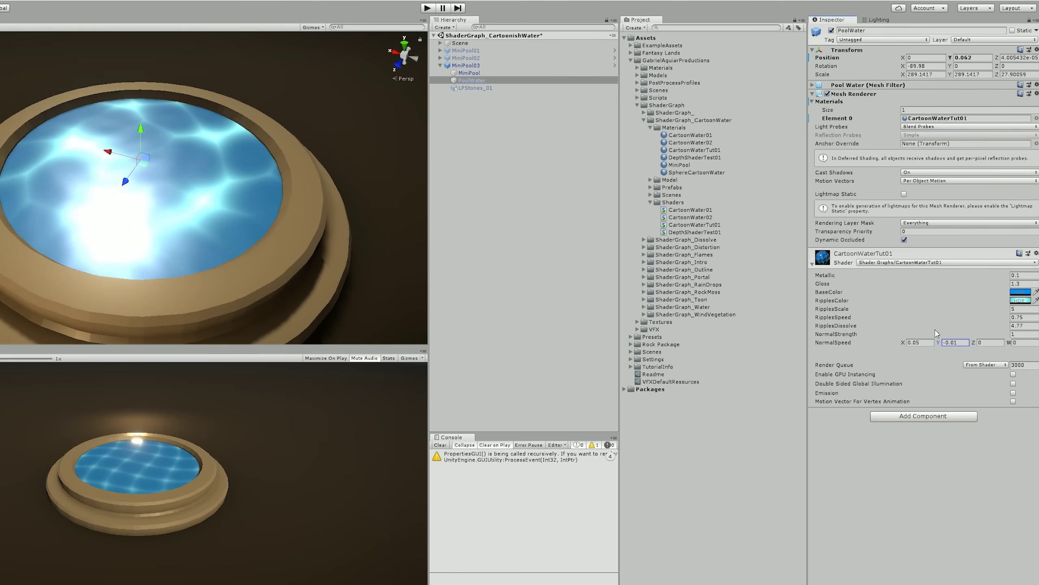
Step: Examine the pool water's highlights, normals and ripple movement from several angles in the scene
right_drag(107, 173, 128, 172)
key(a)
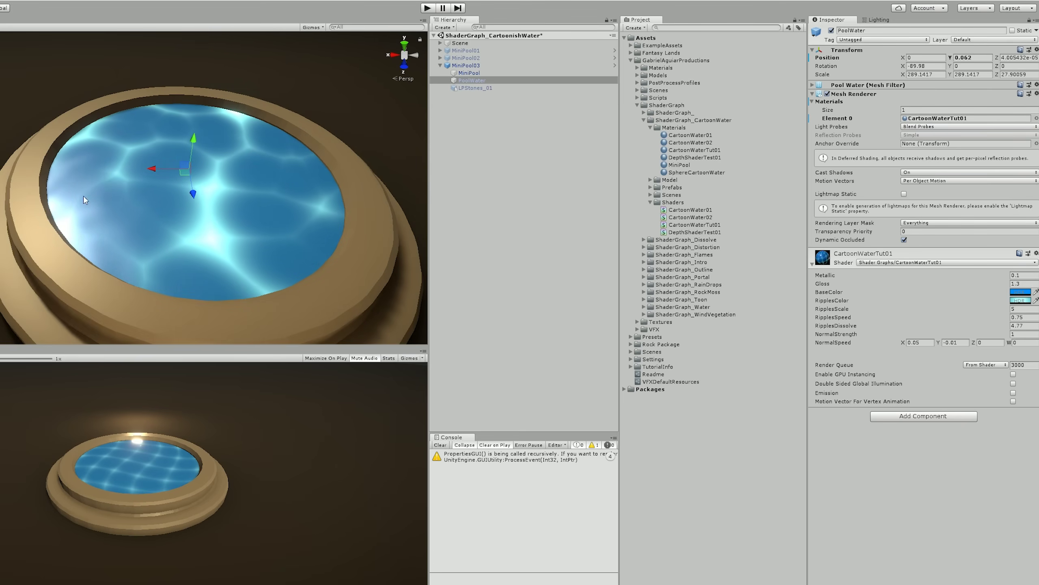
right_drag(224, 182, 223, 182)
alt+drag(223, 183, 163, 176)
right_drag(162, 175, 162, 175)
key(a)
alt+drag(162, 181, 108, 186)
key(d)
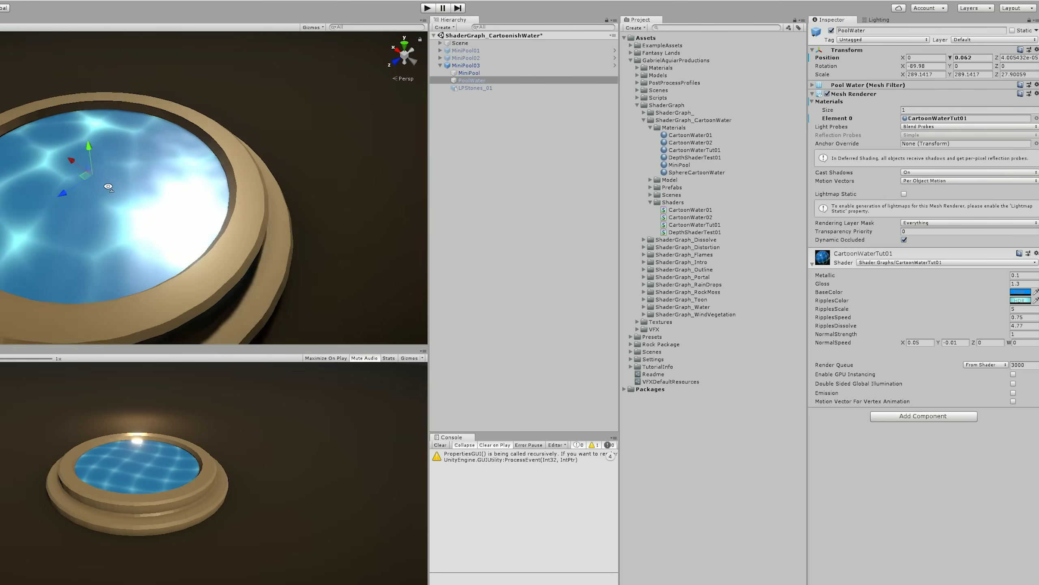
key(s)
key(a)
key(d)
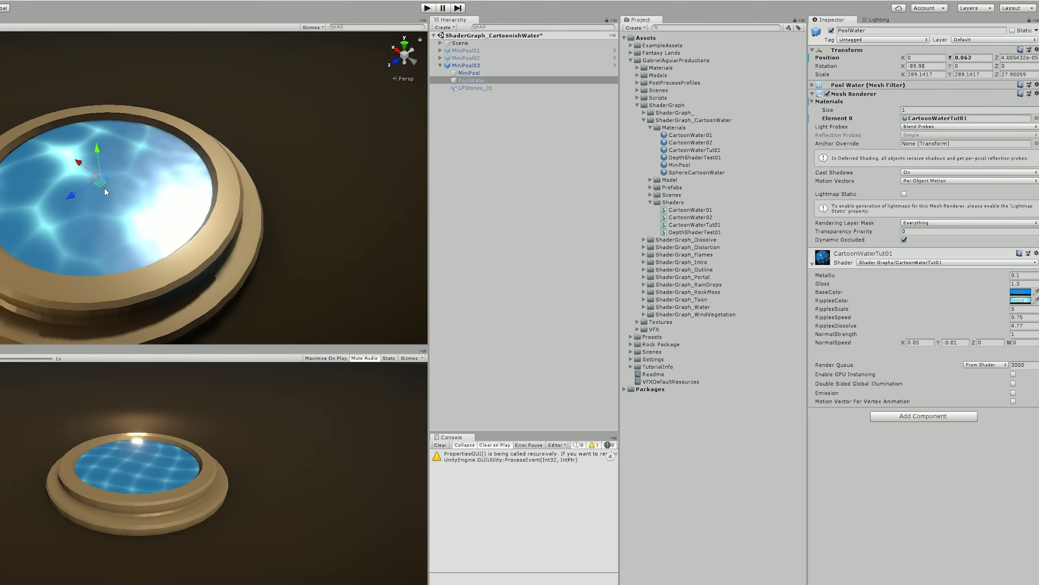
alt+drag(104, 187, 182, 184)
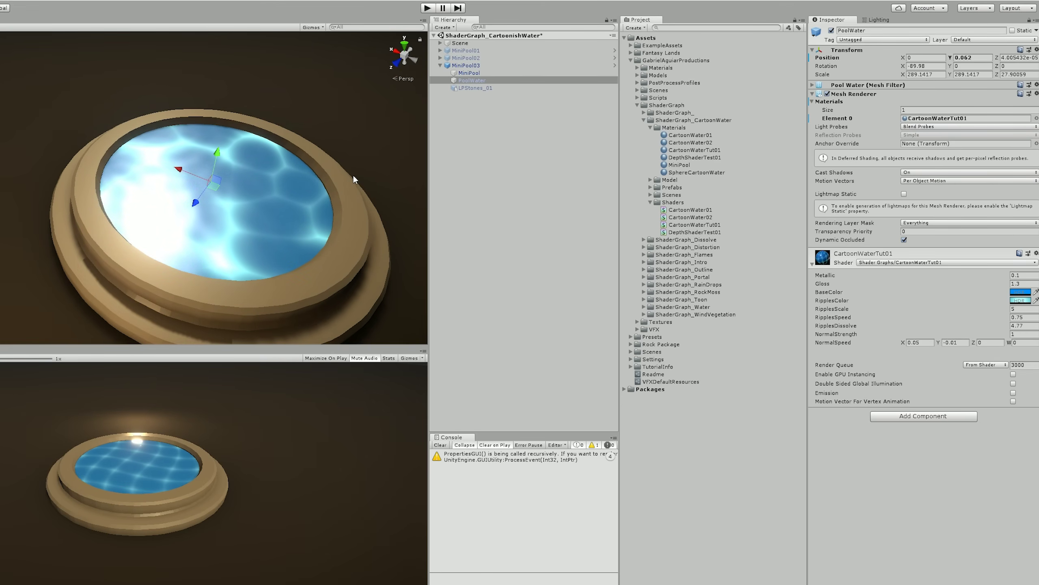
alt+drag(334, 179, 321, 151)
key(w)
right_drag(321, 150, 315, 147)
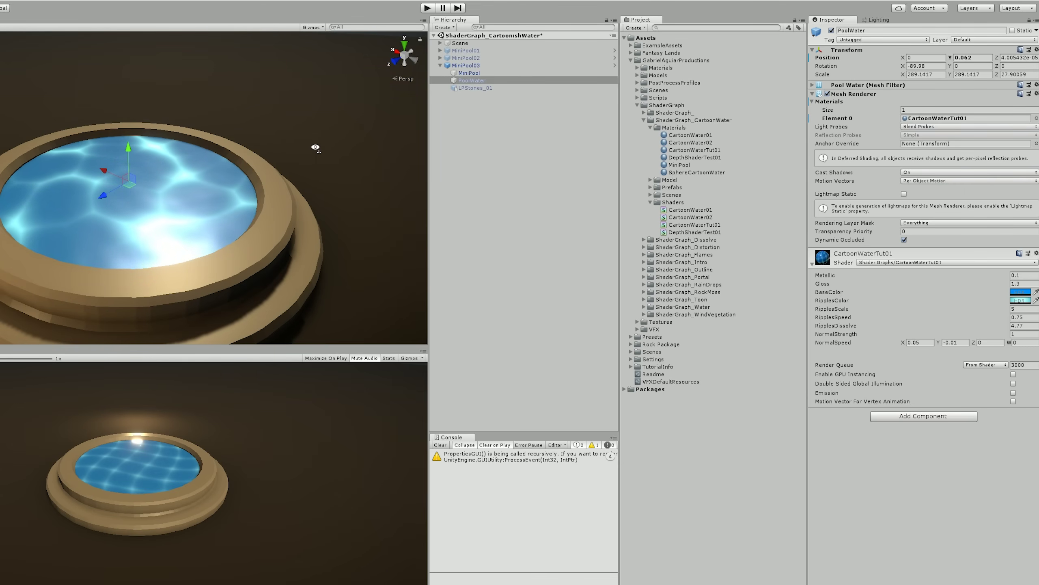
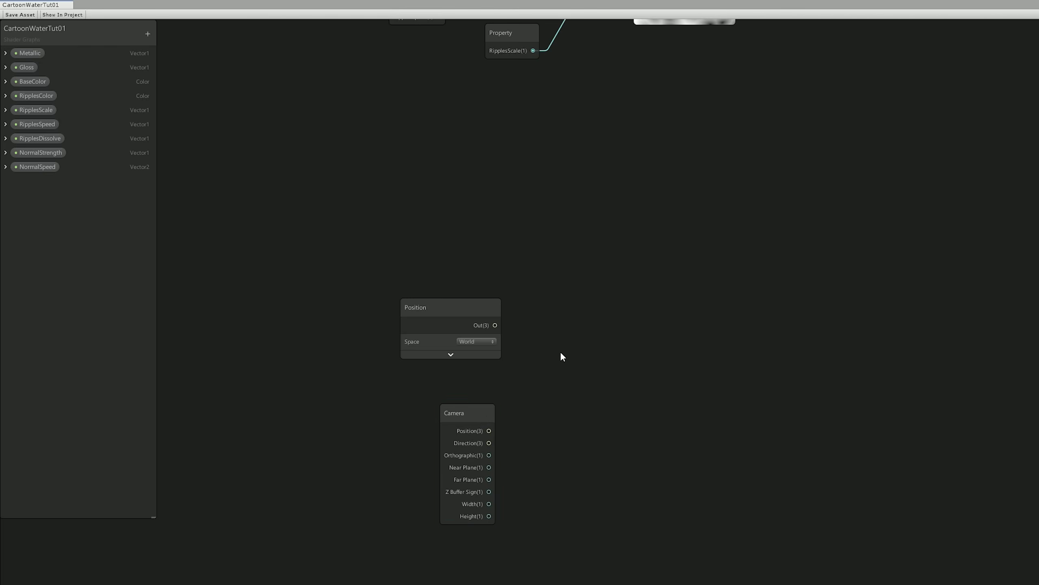
Step: Add a Subtract node with Position's output in A and the Camera's Position output in B, and collapse its preview
text(sub)
key(Return)
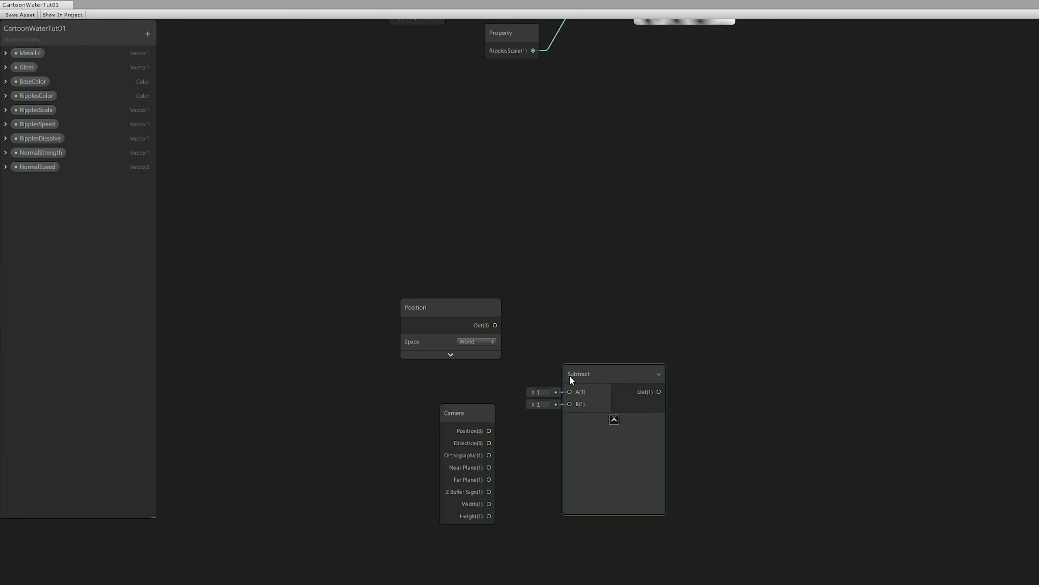
drag(496, 326, 572, 364)
drag(489, 430, 585, 364)
click(613, 393)
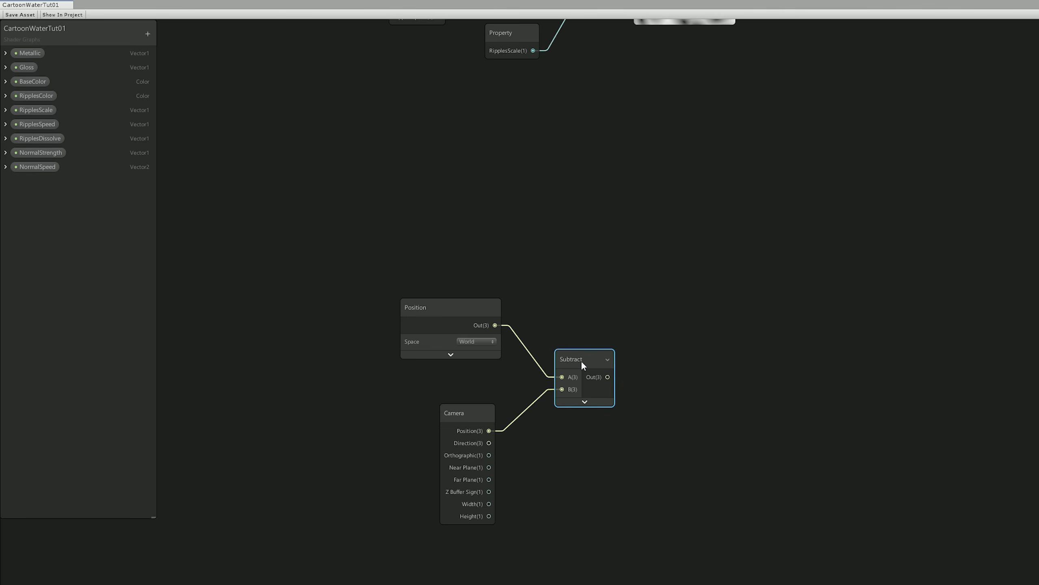
Step: Add a Dot Product node taking the Camera's Direction as A and the Subtract output as B
middle_drag(583, 316, 521, 309)
click(646, 283)
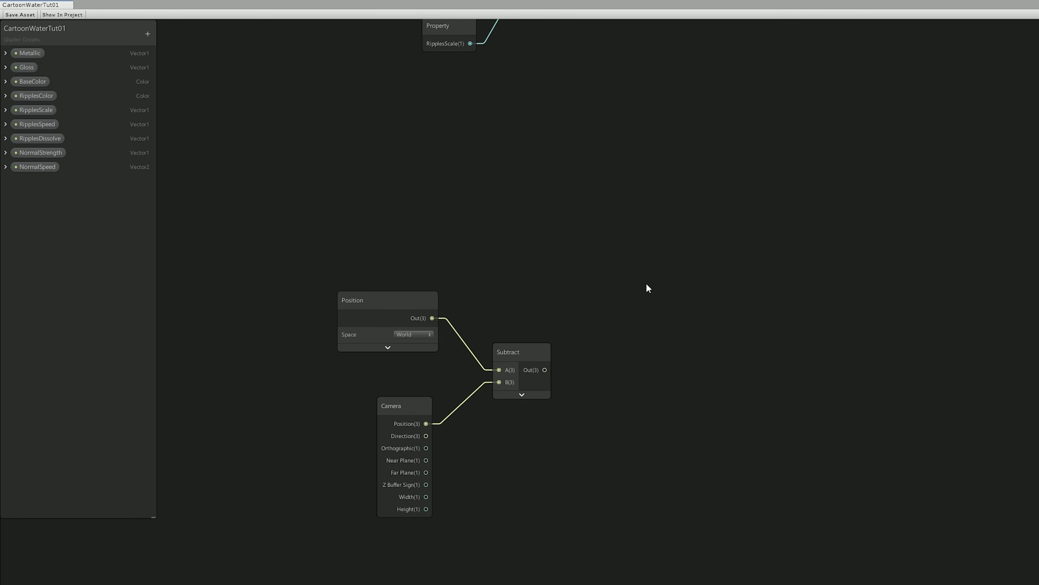
key(space)
text(dot)
key(Return)
drag(409, 436, 654, 316)
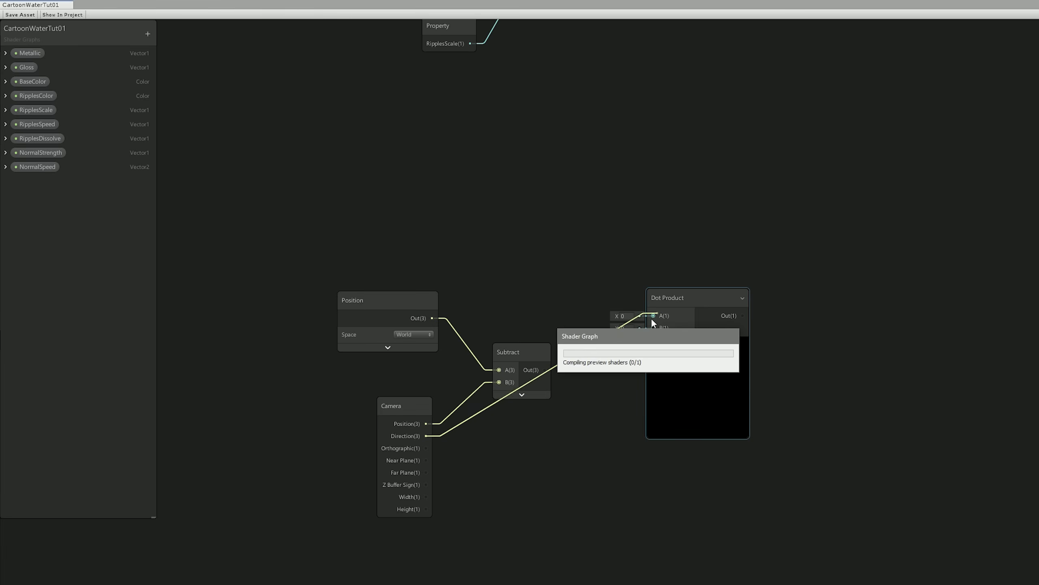
drag(545, 369, 671, 306)
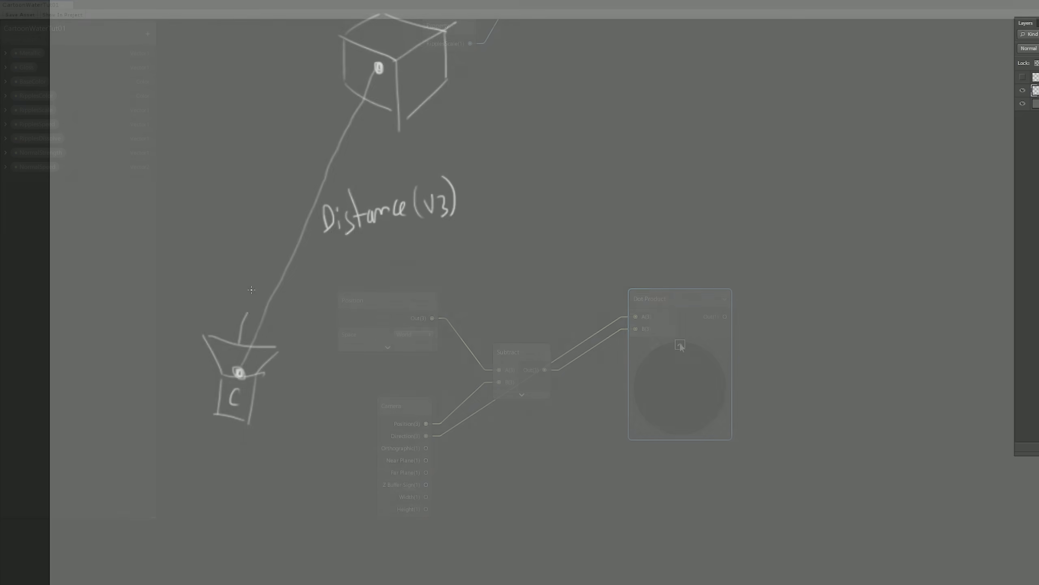
Step: Switch to the drawing app and sketch a camera inside a circle with a line labelled Distance (v3)
drag(272, 84, 274, 0)
drag(274, 123, 280, 252)
drag(248, 62, 262, 88)
mouse_move(276, 78)
mouse_down()
mouse_move(305, 41)
mouse_move(340, 52)
mouse_up()
drag(299, 82, 315, 100)
drag(315, 76, 327, 104)
mouse_move(447, 142)
mouse_down()
mouse_move(210, 385)
mouse_move(428, 132)
mouse_up()
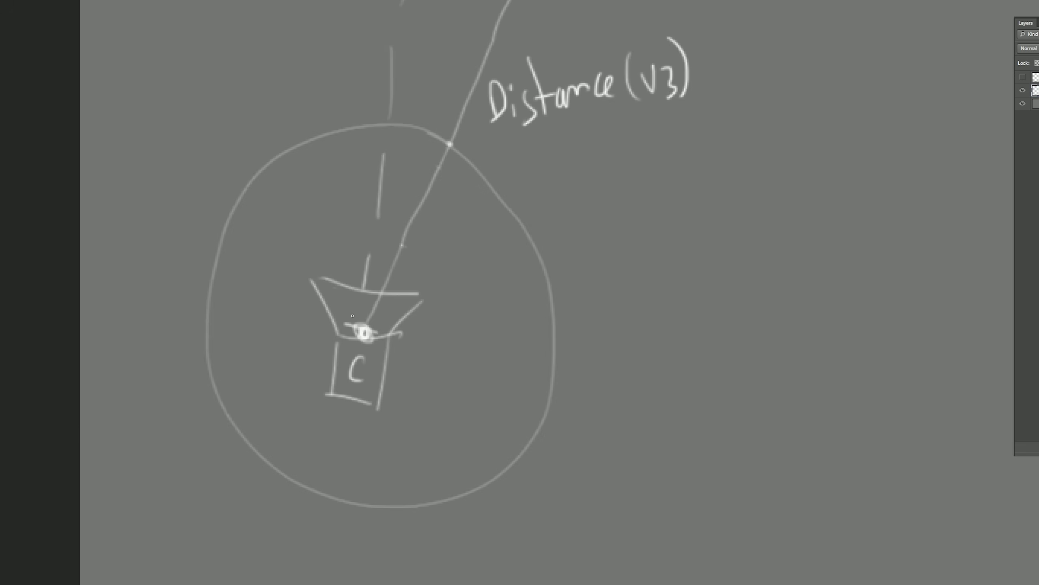
Step: Draw a direction arrow from the diagram's origin through the circle's upper left, and add a rotated camera beside the first one
drag(360, 325, 140, 203)
drag(409, 319, 409, 365)
drag(424, 337, 449, 377)
mouse_move(412, 368)
mouse_down()
mouse_move(438, 377)
mouse_move(436, 351)
mouse_up()
drag(107, 179, 141, 217)
mouse_move(385, 337)
mouse_down()
mouse_move(393, 356)
mouse_move(400, 349)
mouse_up()
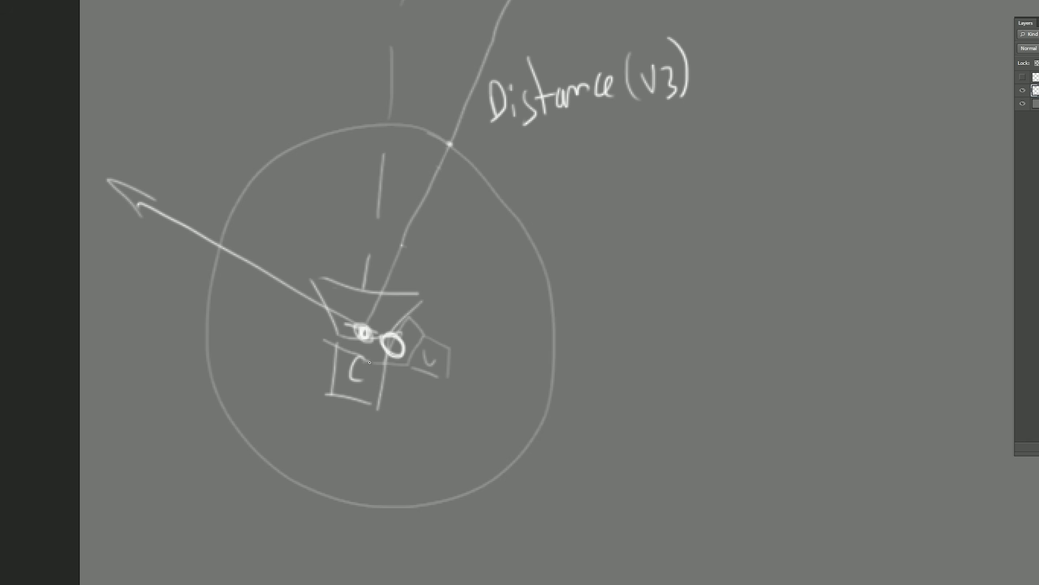
Step: Draw a camera direction arrow aligned with the distance line, then another camera with a dashed projection onto that line
drag(326, 408, 350, 381)
mouse_move(330, 386)
mouse_down()
mouse_move(330, 396)
mouse_move(381, 266)
mouse_up()
drag(327, 387, 444, 132)
mouse_move(431, 143)
mouse_down()
mouse_move(455, 141)
mouse_move(470, 183)
mouse_up()
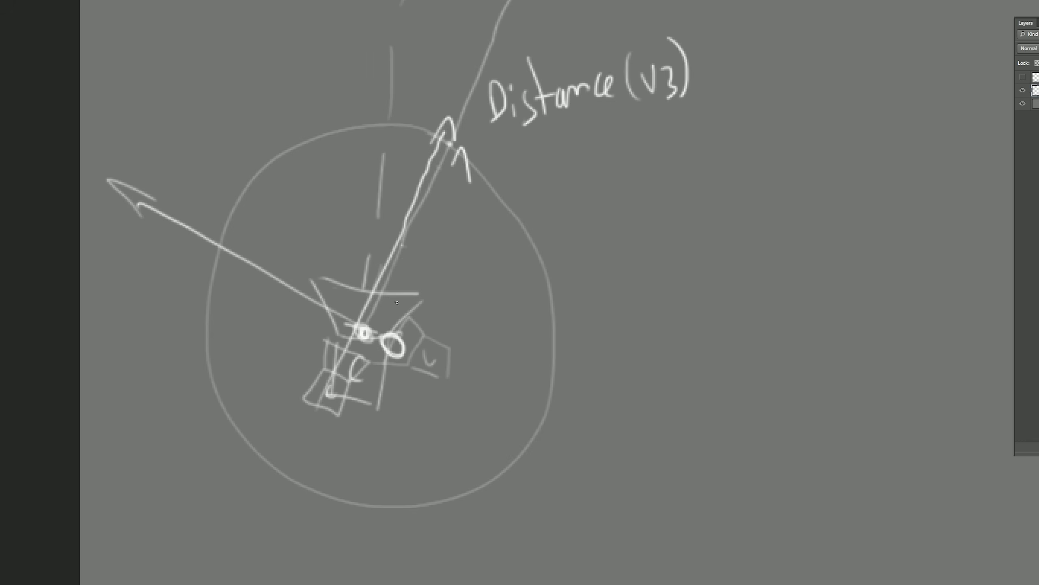
drag(393, 366, 405, 417)
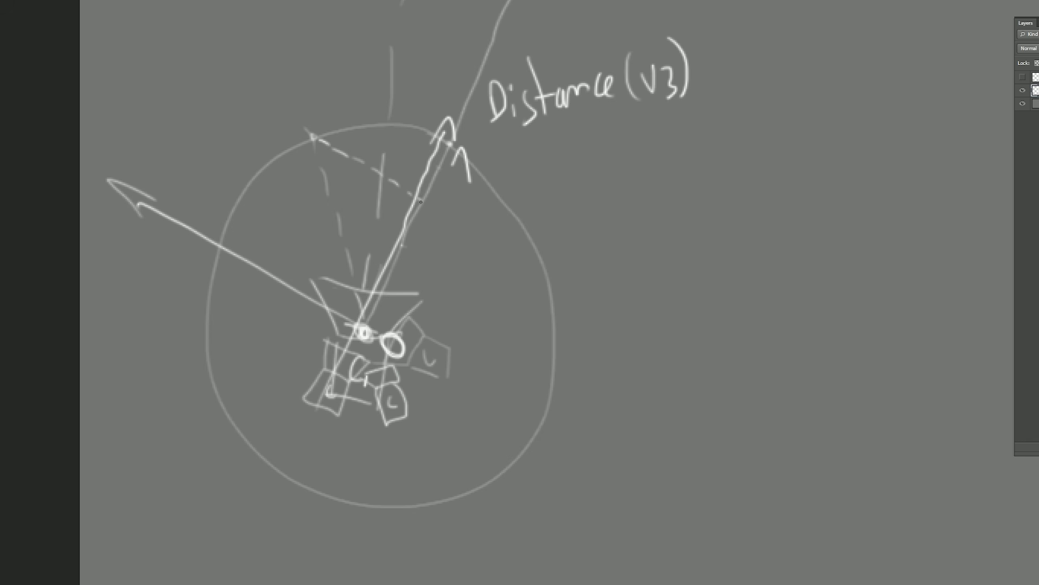
drag(445, 191, 452, 216)
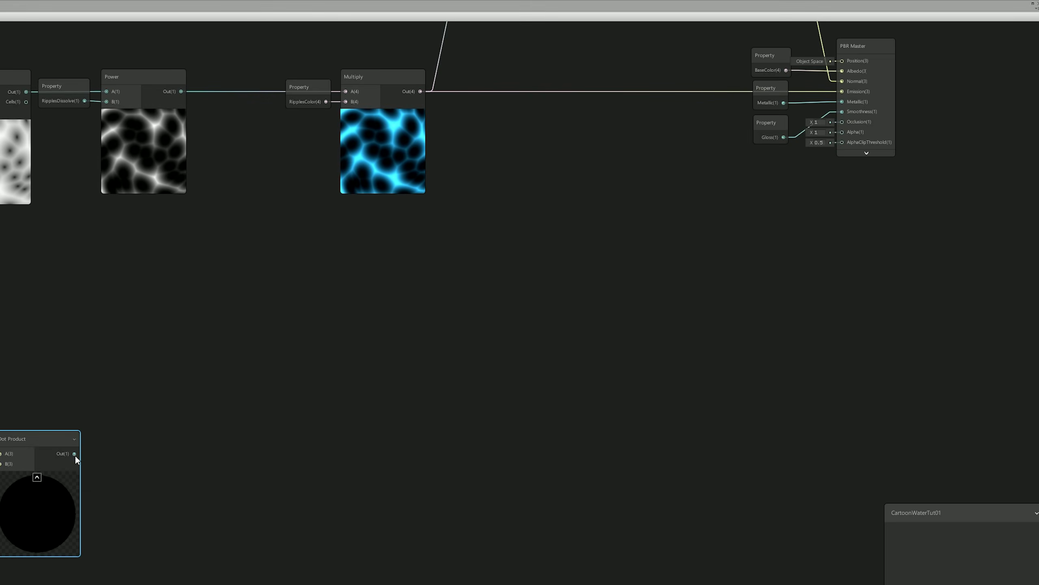
Step: Connect the Dot Product output to the PBR Master's Alpha and move the Main Camera around the pool to check the transparency
mouse_move(76, 453)
mouse_down()
mouse_move(818, 161)
mouse_move(842, 132)
mouse_up()
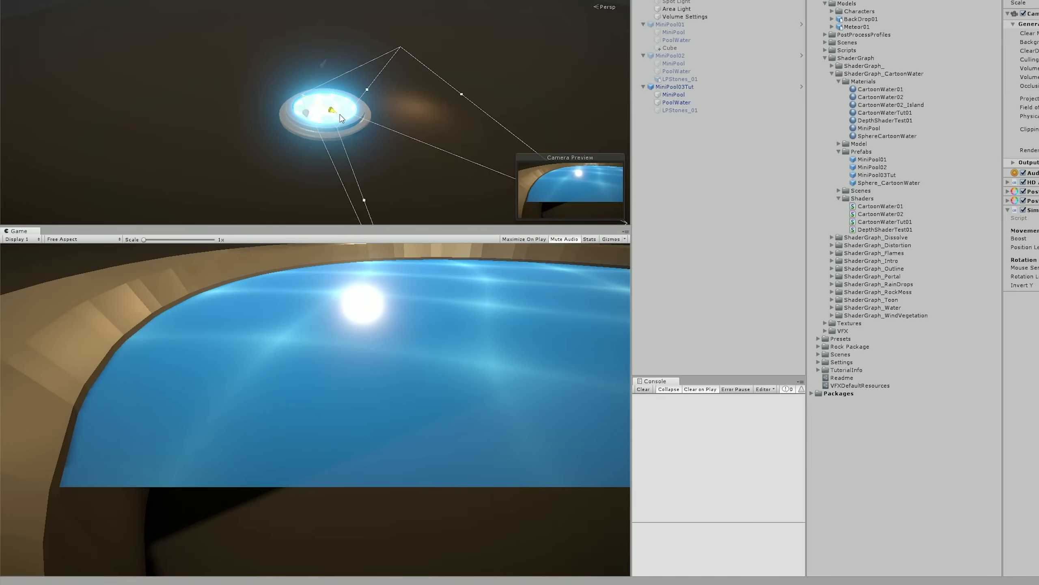
drag(342, 114, 323, 111)
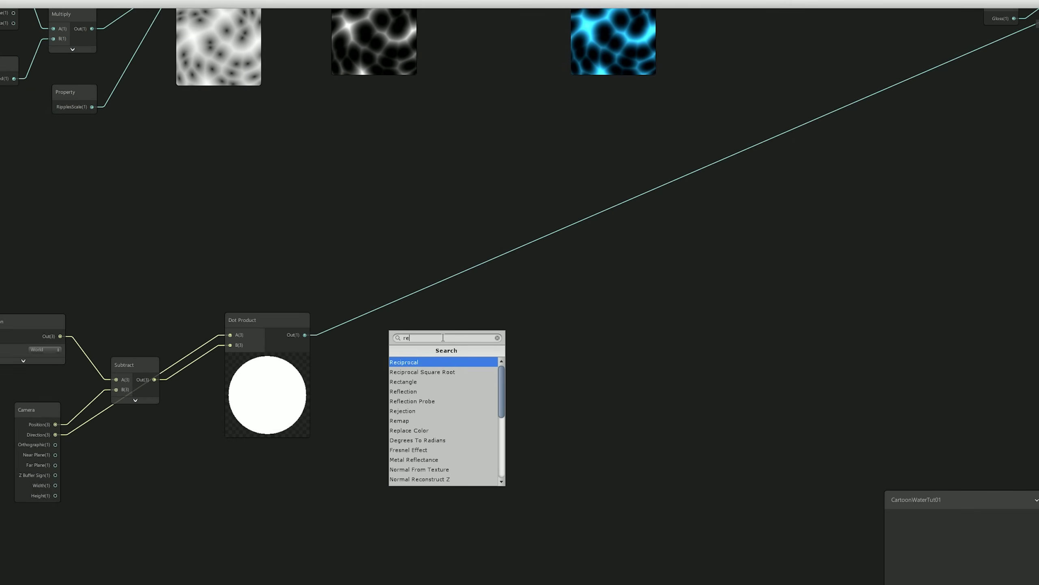
Step: Add a Remap node beside the Dot Product and feed the Dot Product output into its In
text(map)
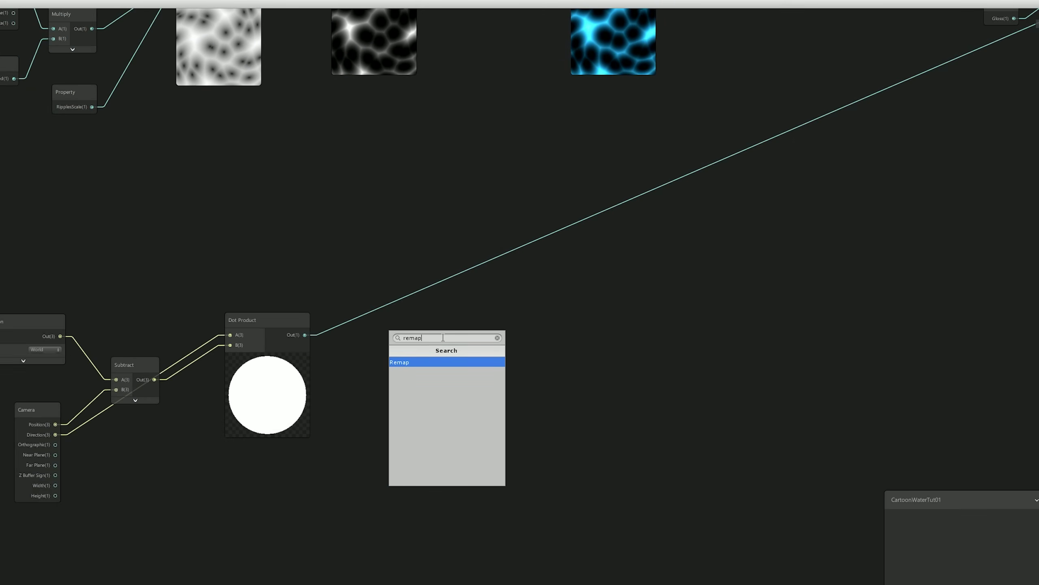
key(Return)
middle_drag(396, 351, 389, 234)
scroll(389, 233, up, 1)
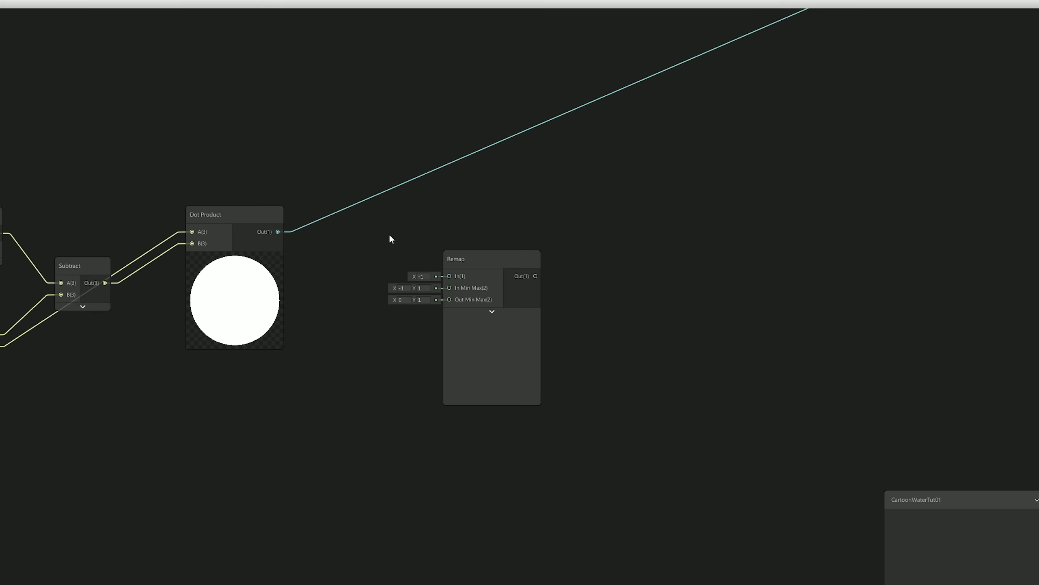
drag(461, 253, 453, 236)
drag(278, 231, 435, 252)
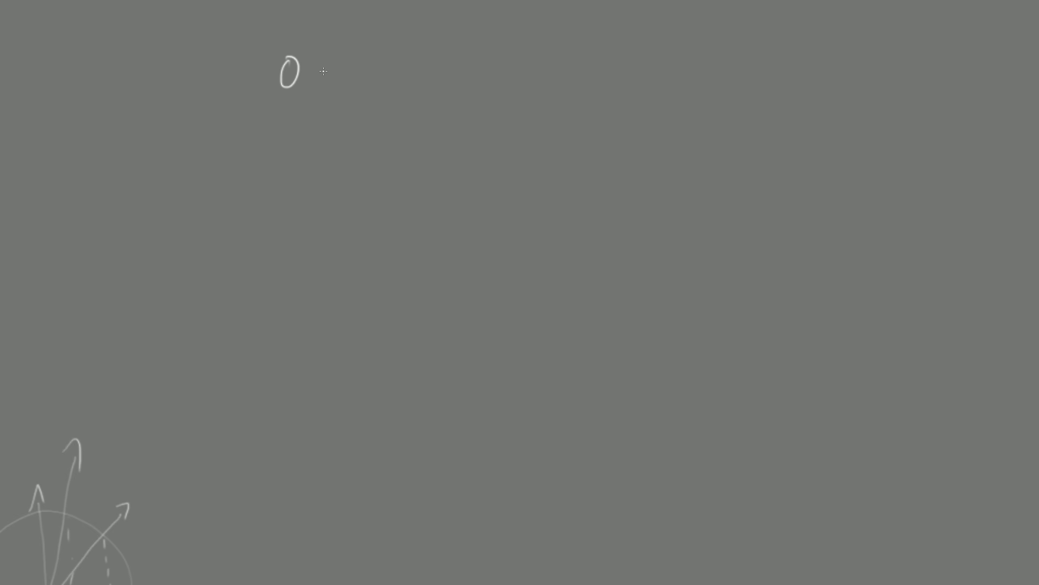
Step: Sketch a scale from 0, Transparent, to 1, Opaque, extended by a line marked 2 and 3 with an arrow beneath it
drag(317, 72, 496, 63)
drag(244, 99, 240, 126)
drag(243, 119, 256, 128)
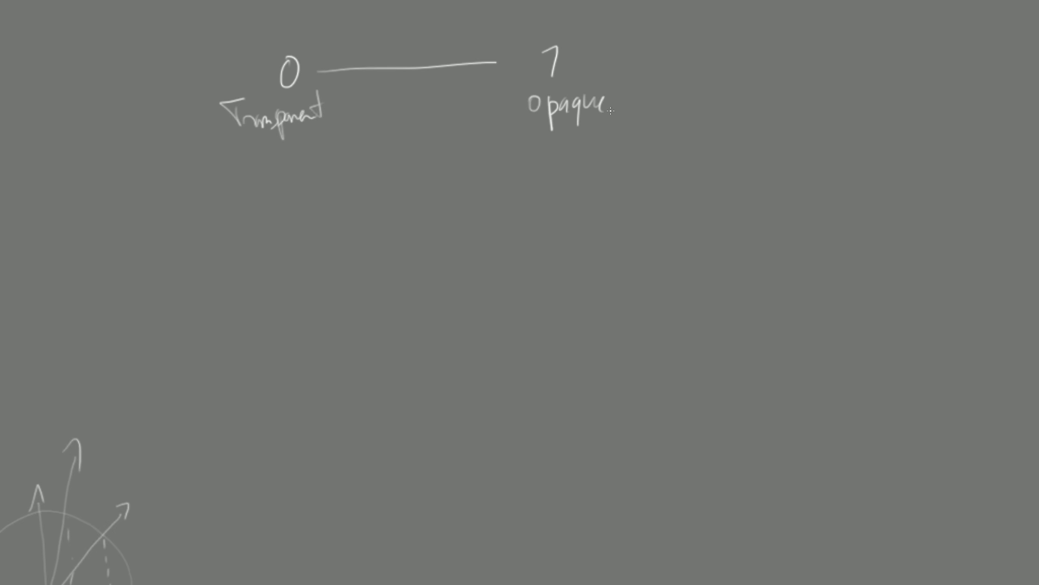
drag(598, 60, 958, 47)
drag(951, 60, 954, 70)
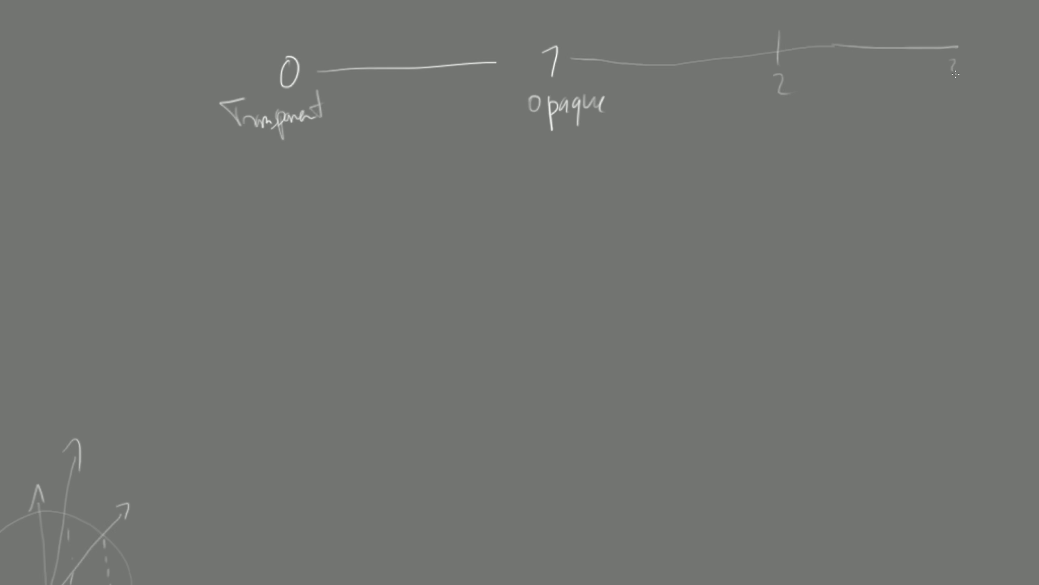
drag(626, 109, 970, 117)
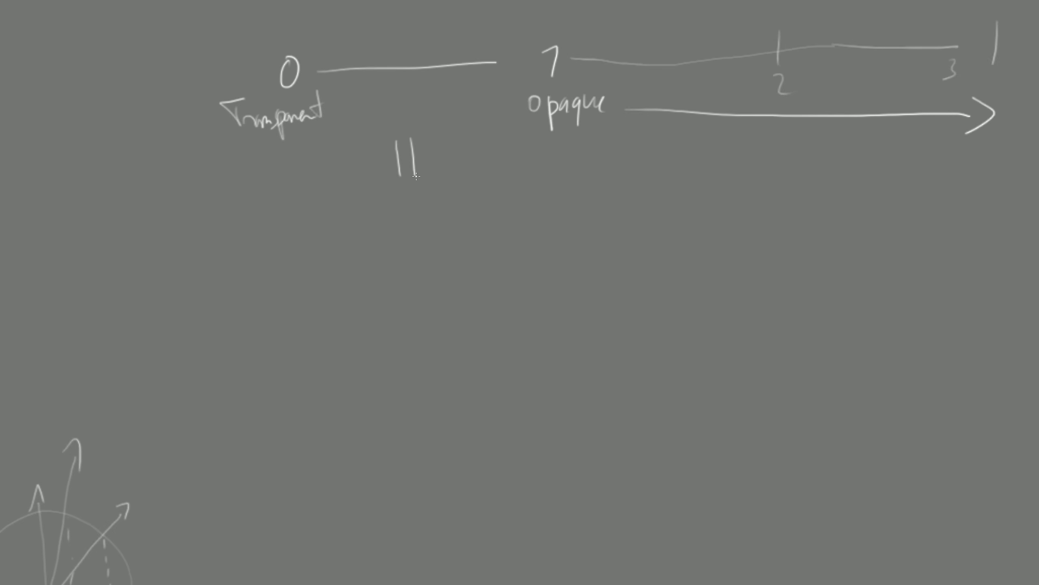
Step: Write Remap under the scale and draw a boxed 0 labelled Min with an arrow curving to another boxed 0
drag(338, 262, 420, 252)
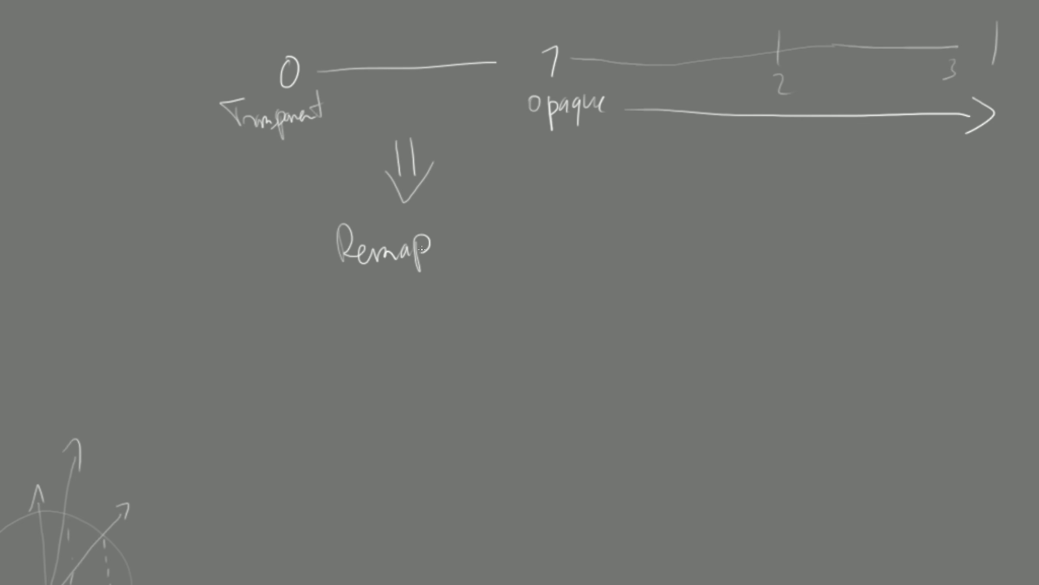
drag(285, 313, 306, 358)
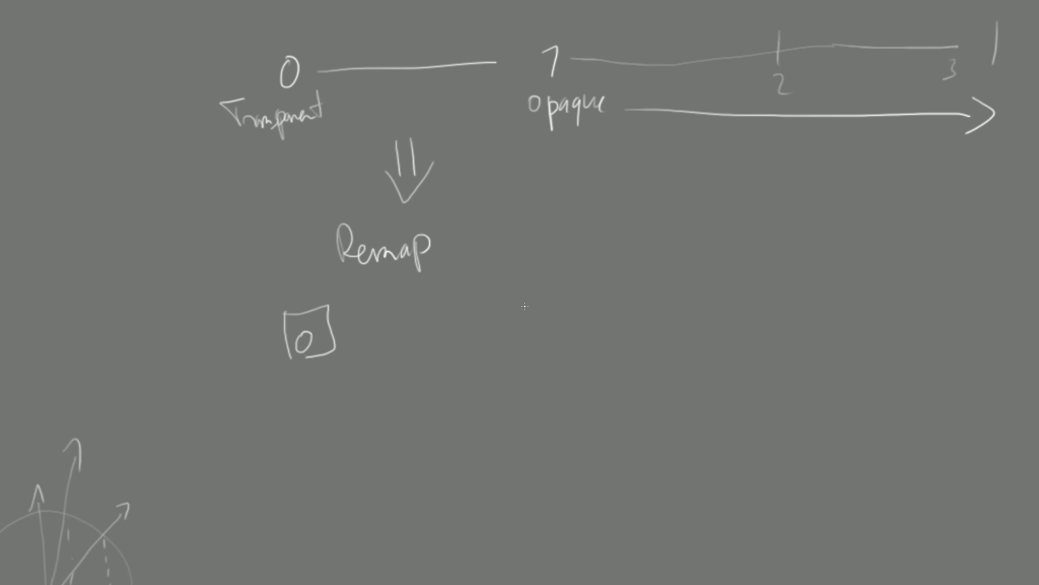
drag(253, 399, 273, 398)
drag(278, 389, 283, 395)
mouse_move(342, 307)
mouse_down()
mouse_move(654, 262)
mouse_move(716, 344)
mouse_up()
drag(694, 320, 689, 333)
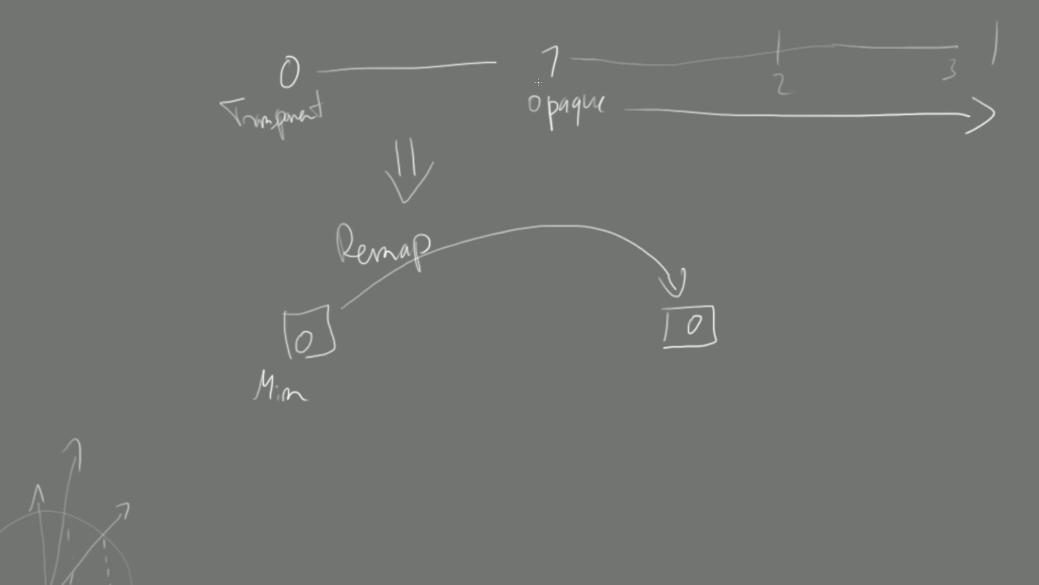
Step: Draw a boxed 1 labelled Max with an arrow curving to an empty box beside the mapped 0
drag(488, 305, 496, 339)
drag(502, 318, 509, 327)
drag(458, 385, 477, 381)
drag(491, 367, 490, 369)
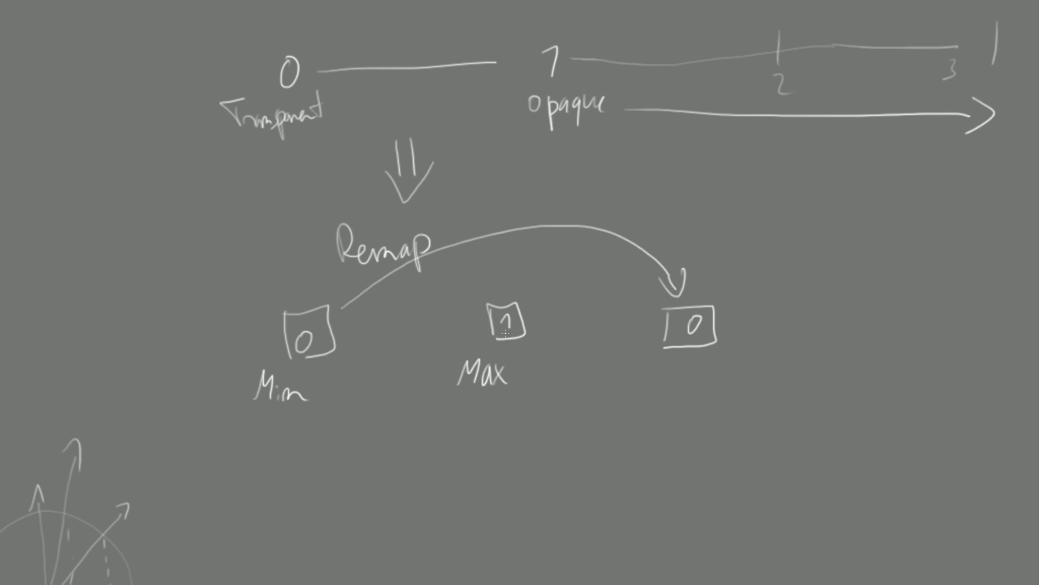
mouse_move(515, 300)
mouse_down()
mouse_move(810, 288)
mouse_move(822, 273)
mouse_up()
middle_drag(822, 283, 630, 272)
drag(608, 295, 610, 322)
drag(609, 288, 612, 329)
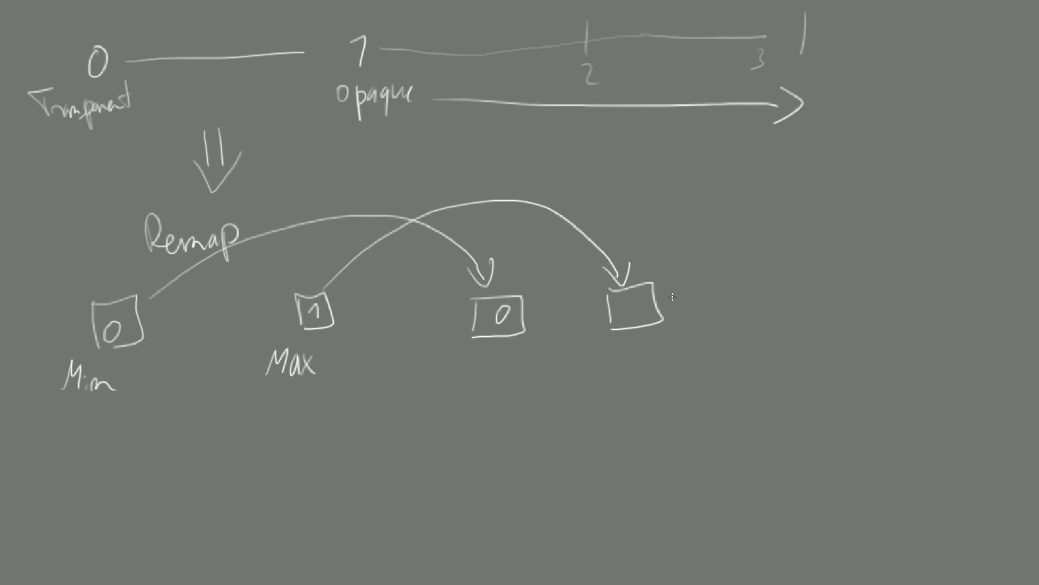
Step: Label the empty box FP, Far Plane, with the note "How far the camera can see", and draw an arrow from Transparent to Min
drag(694, 276, 716, 283)
drag(724, 281, 751, 281)
drag(786, 276, 814, 293)
drag(861, 234, 890, 286)
drag(708, 324, 892, 333)
drag(695, 356, 740, 379)
drag(614, 299, 649, 307)
mouse_move(589, 344)
mouse_down()
mouse_move(616, 357)
mouse_move(665, 345)
mouse_up()
drag(101, 131, 115, 253)
drag(102, 219, 126, 218)
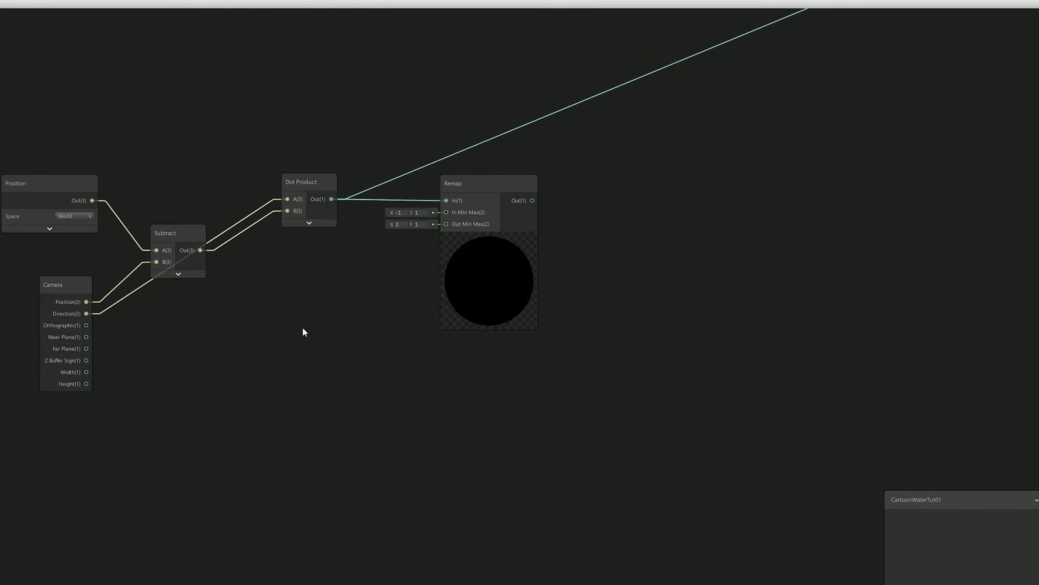
Step: Add a Vector 2 node feeding the Remap's In Min Max, and connect the Camera's Far Plane to its Y
key(space)
text(vec)
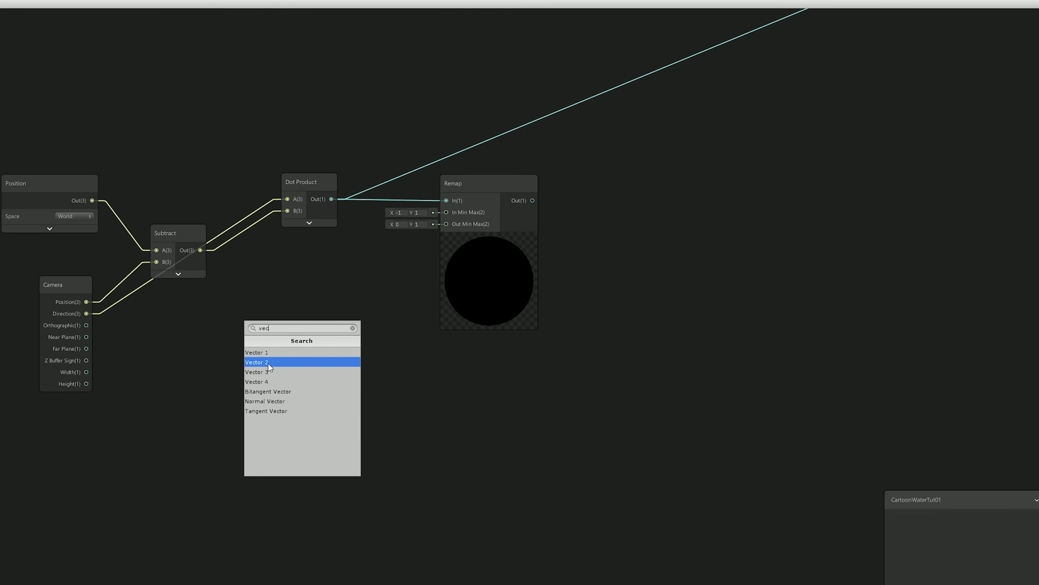
click(268, 363)
drag(325, 344, 440, 214)
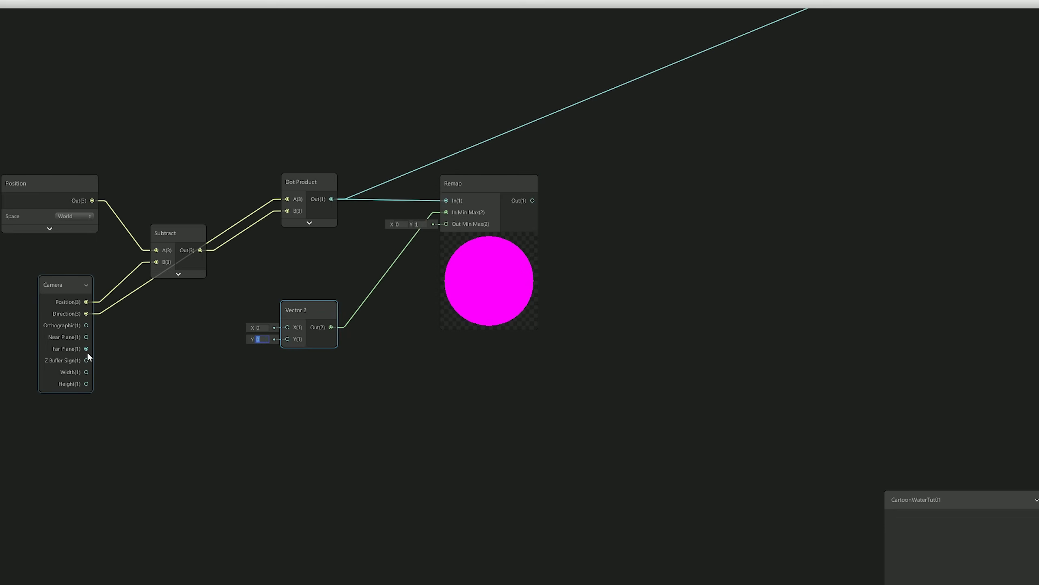
drag(87, 349, 306, 300)
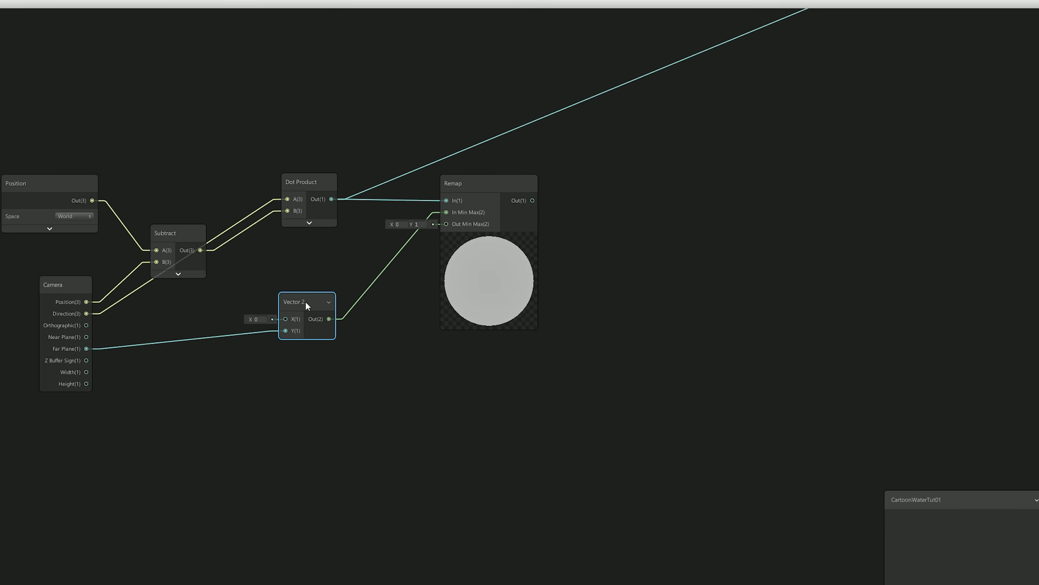
Step: Connect the Remap output to the PBR Master's Alpha in place of the Dot Product output
middle_drag(511, 301, 373, 371)
scroll(410, 401, down, 3)
drag(336, 370, 882, 89)
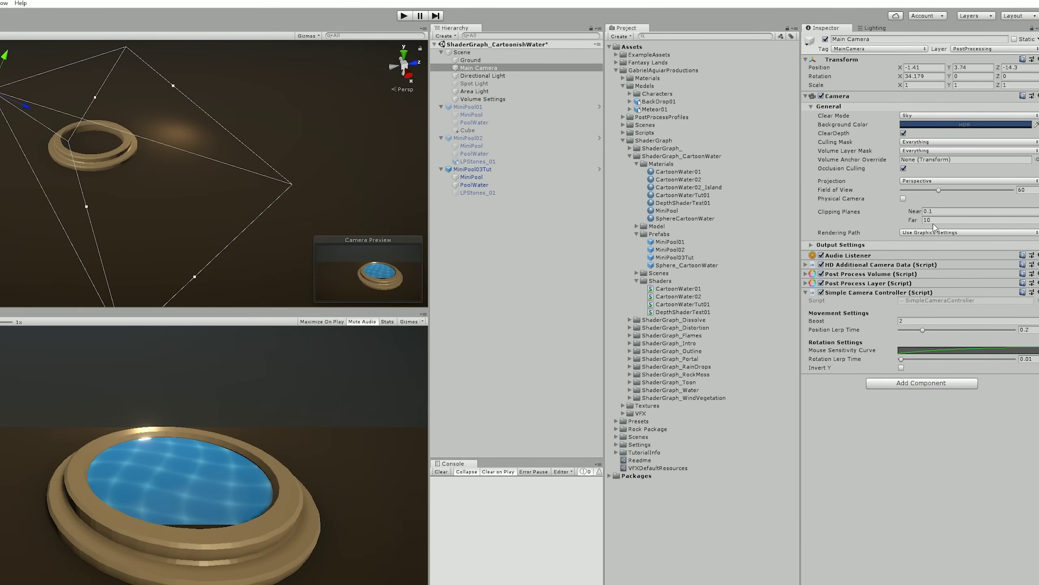
Step: Set the Main Camera's far clipping plane to 15 and move the camera around the pool to check the fade
click(938, 219)
text(15)
mouse_move(20, 105)
mouse_down()
mouse_move(1, 95)
mouse_move(0, 82)
mouse_move(13, 80)
mouse_move(7, 85)
mouse_move(0, 51)
mouse_move(1, 83)
mouse_move(11, 94)
mouse_move(0, 54)
mouse_move(30, 110)
mouse_up()
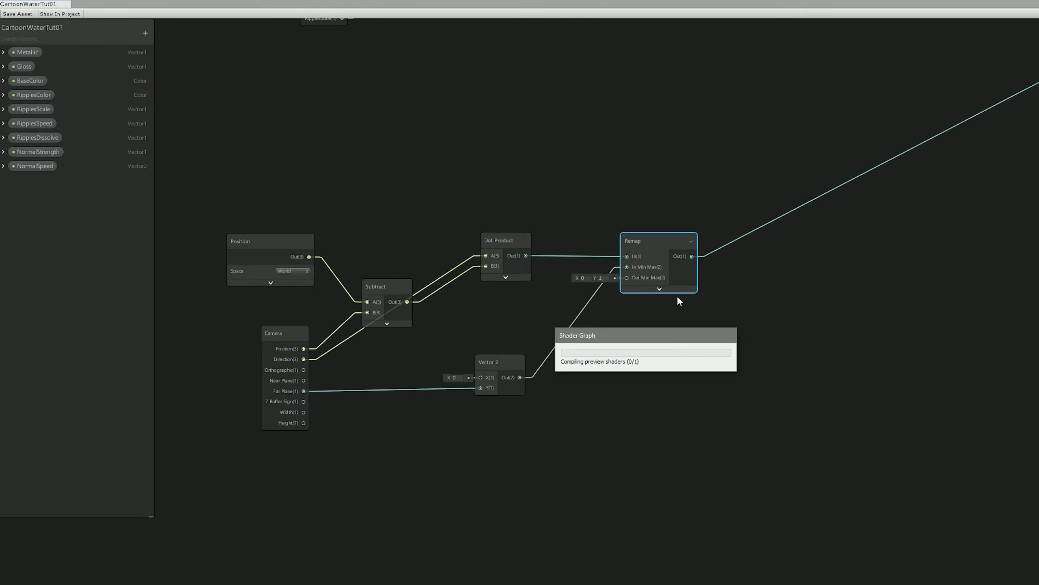
Step: Duplicate the Remap node below the original and add a Vector1 property named FoamOffset with default 0.5
key(ctrl+d)
drag(662, 280, 651, 378)
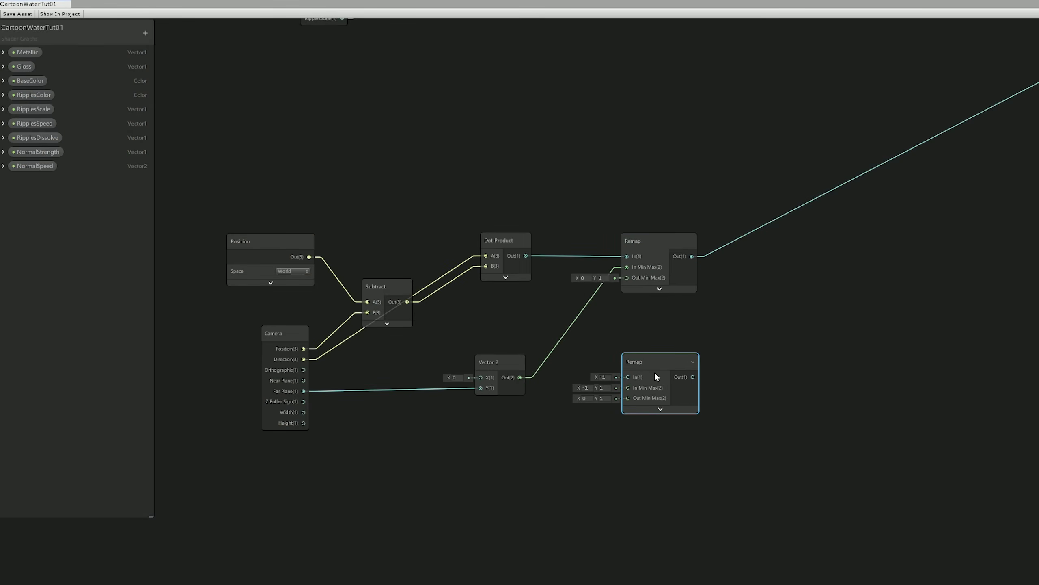
click(144, 34)
click(171, 37)
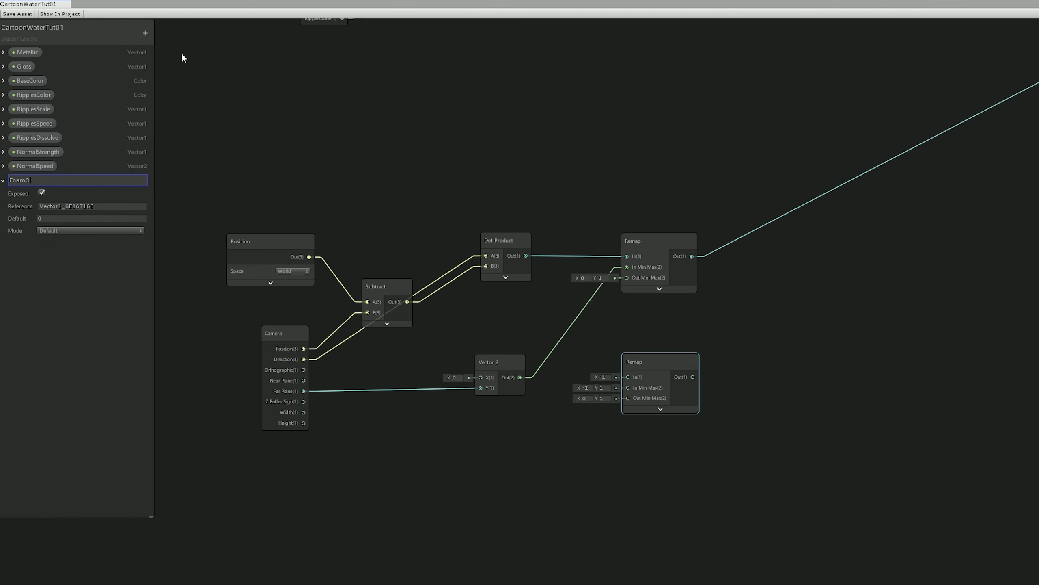
key(Return)
click(43, 217)
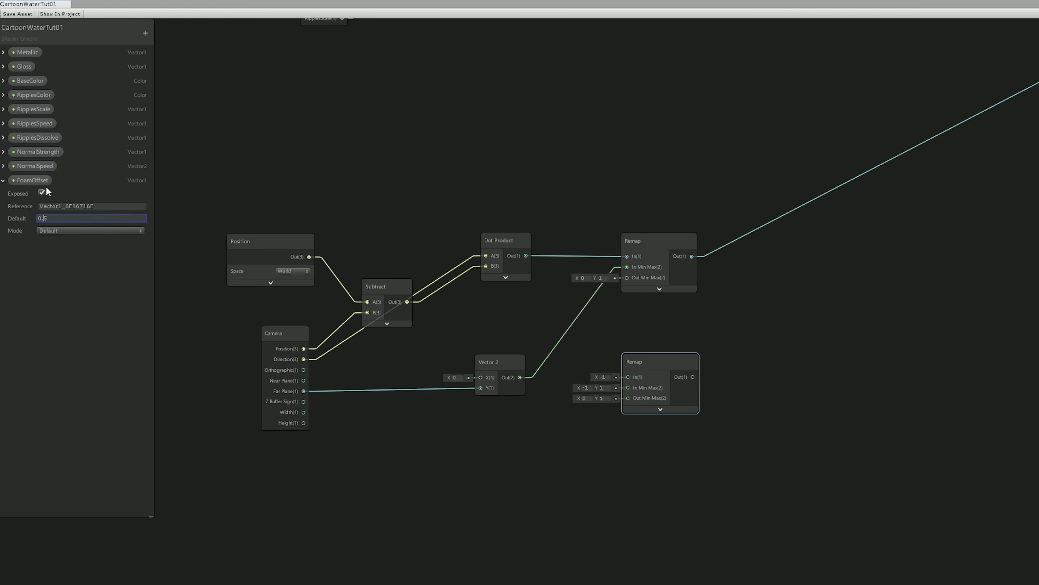
Step: Create an Add node taking the Dot Product output as A and the FoamOffset property as B
click(509, 282)
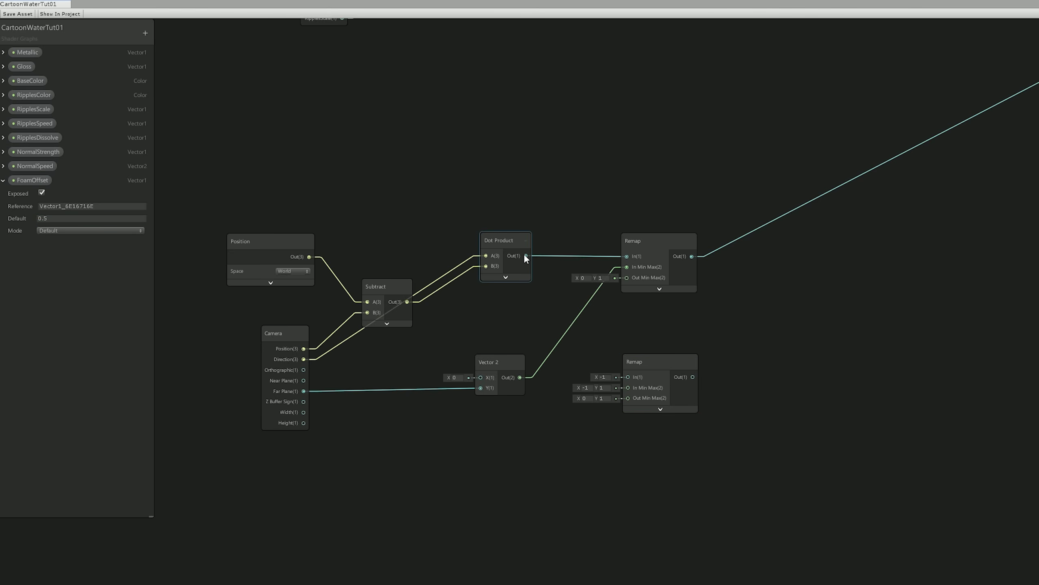
drag(525, 255, 556, 323)
text(add)
click(512, 349)
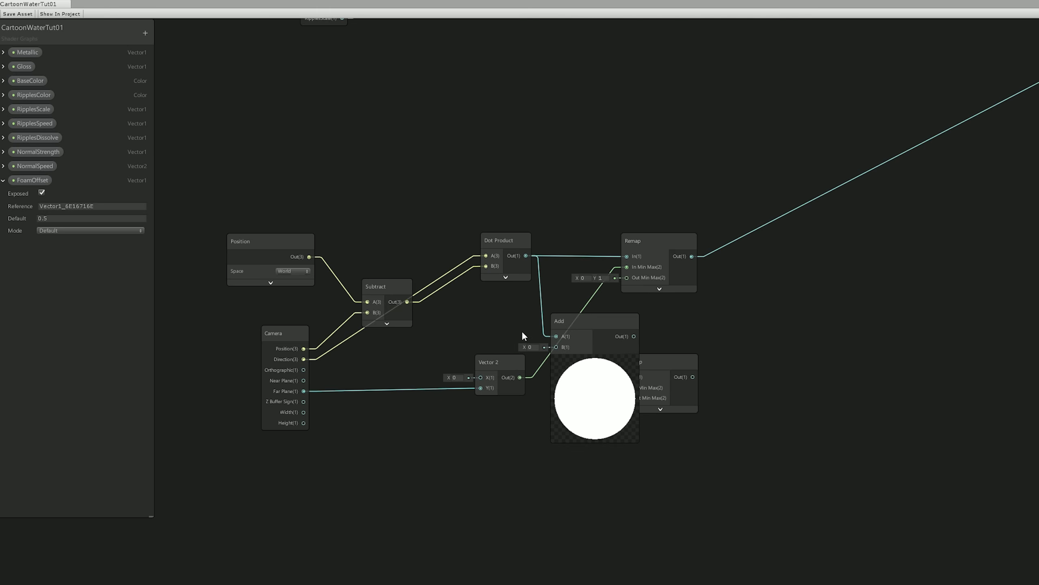
drag(37, 180, 499, 317)
Step: Connect the Add output to the lower Remap's In and the Vector 2 output to its In Min Max
drag(598, 329, 628, 377)
drag(520, 378, 627, 388)
middle_drag(758, 299, 578, 254)
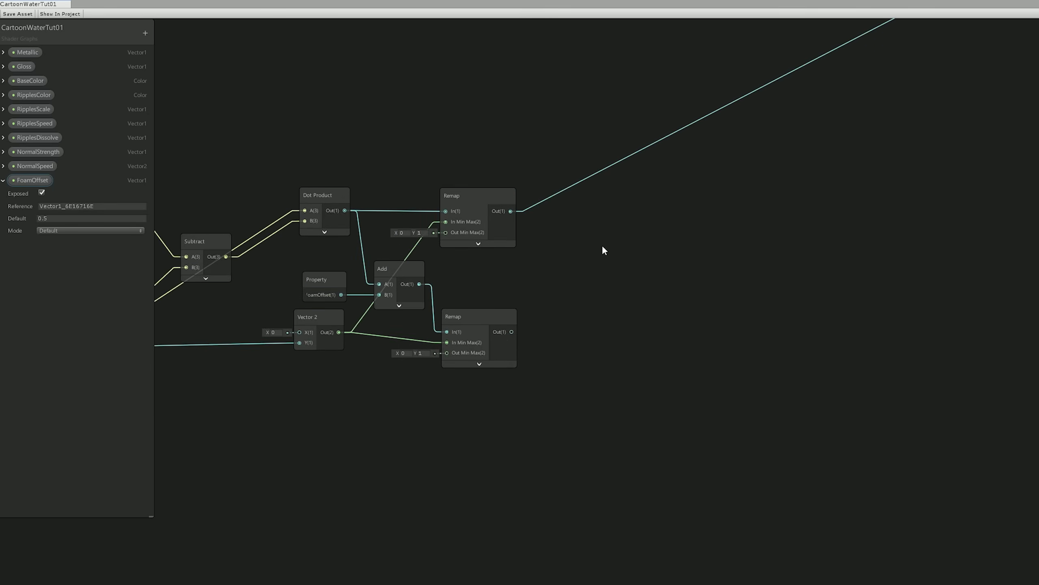
Step: Create a Smoothstep node, connecting the upper Remap output to Edge1 and the lower Remap output to Edge2
key(space)
text(smo)
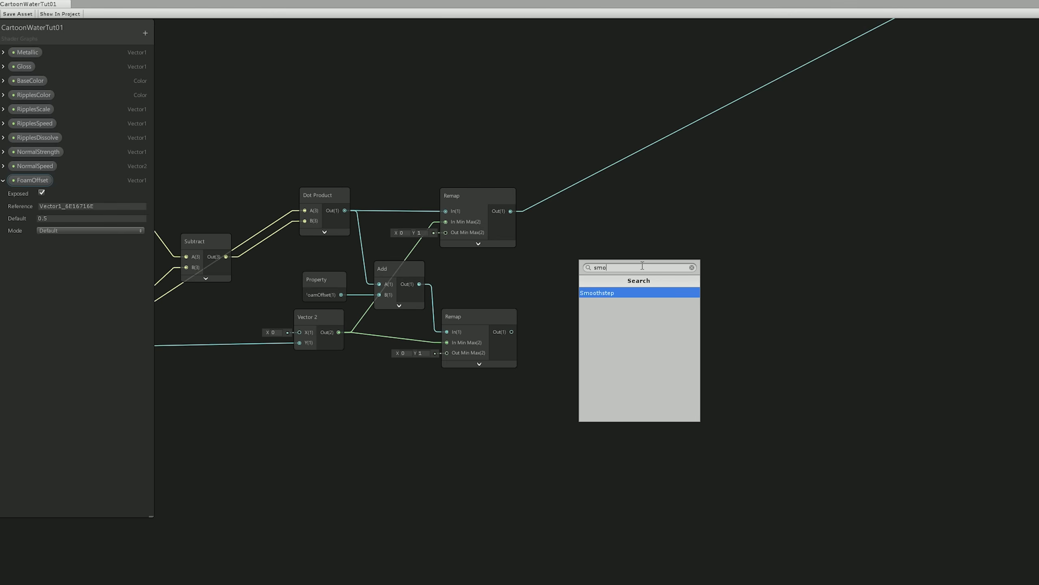
key(Return)
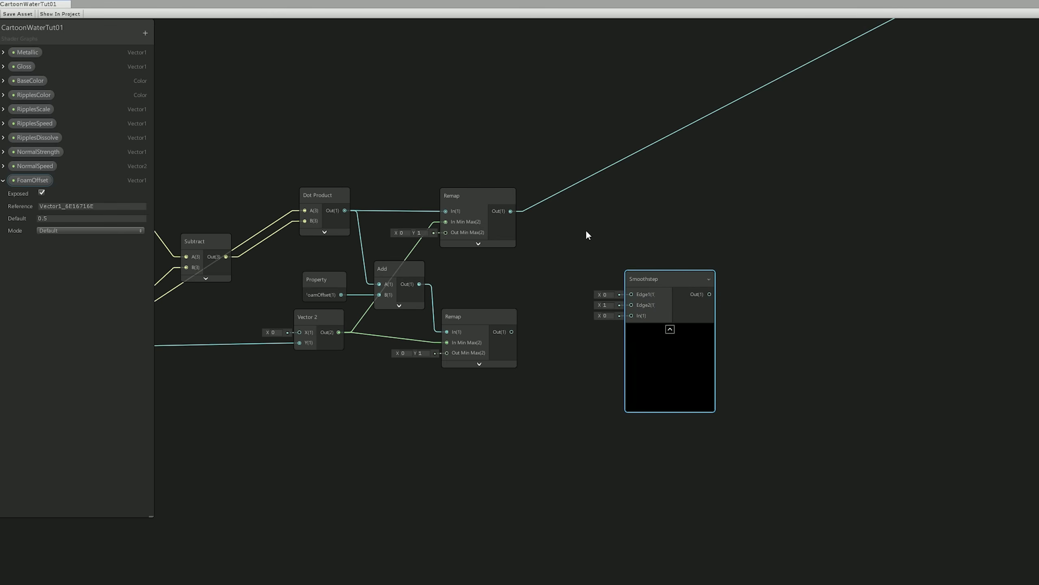
drag(511, 211, 632, 294)
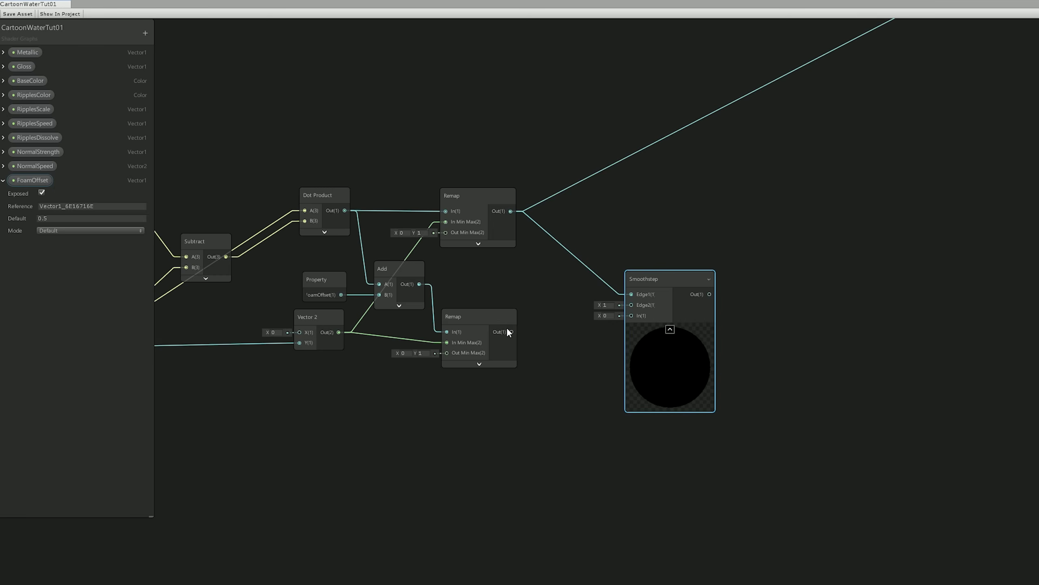
drag(534, 332, 645, 286)
Step: Create a Scene Depth node below the lower Remap and connect its output to the Smoothstep's In
click(525, 233)
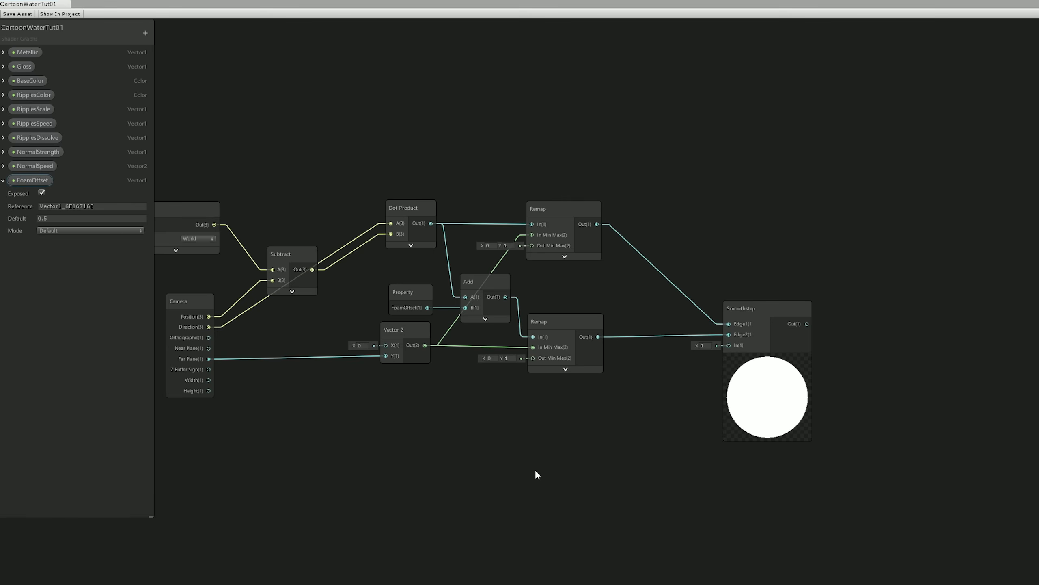
key(space)
text(sce)
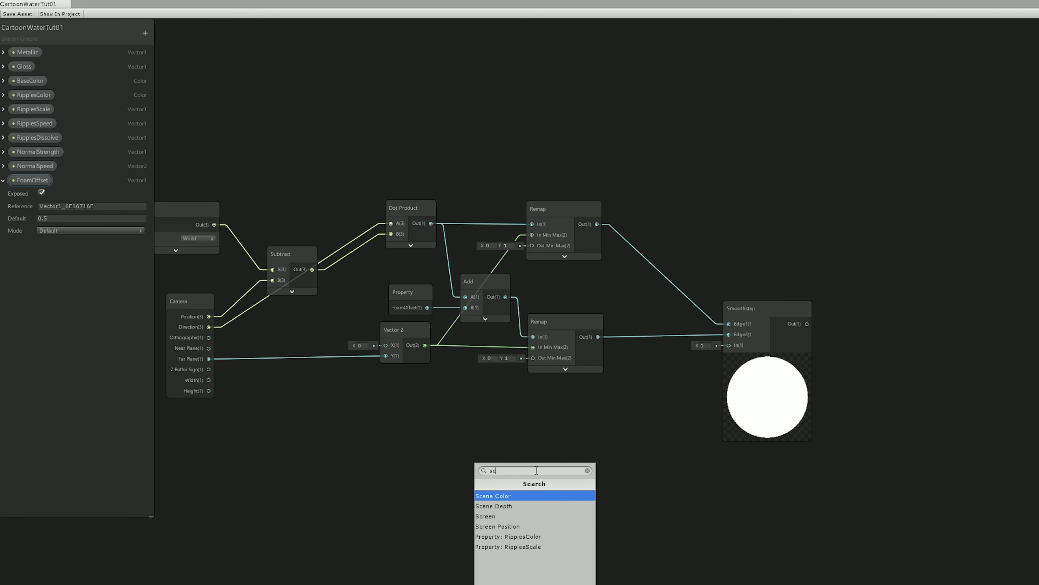
click(508, 505)
drag(587, 493, 729, 345)
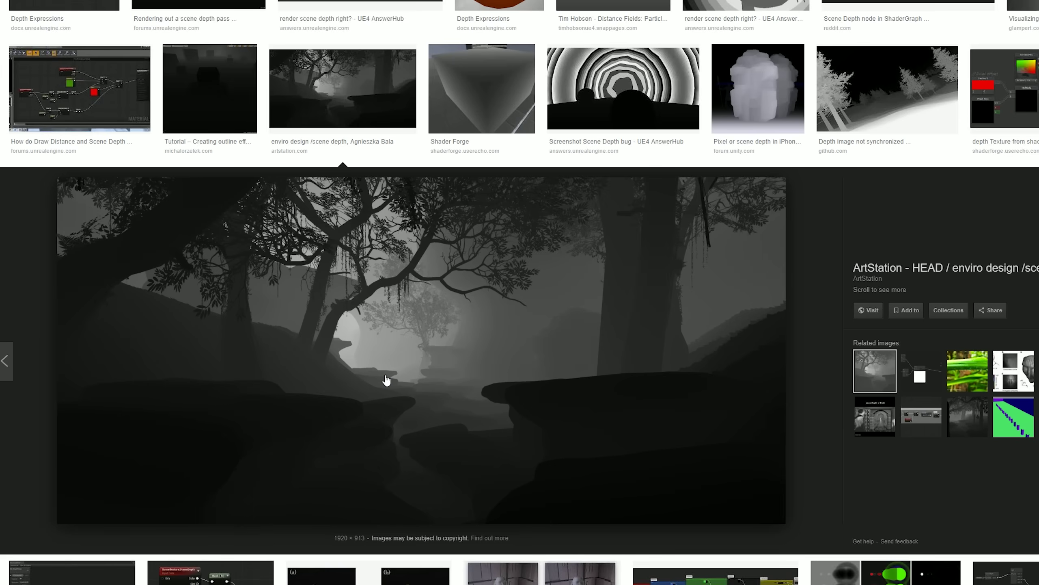
Step: Examine the scene depth reference image and the handwritten notes explaining Smoothstep's Edge1, Edge2 and In cases
scroll(424, 405, down, 3)
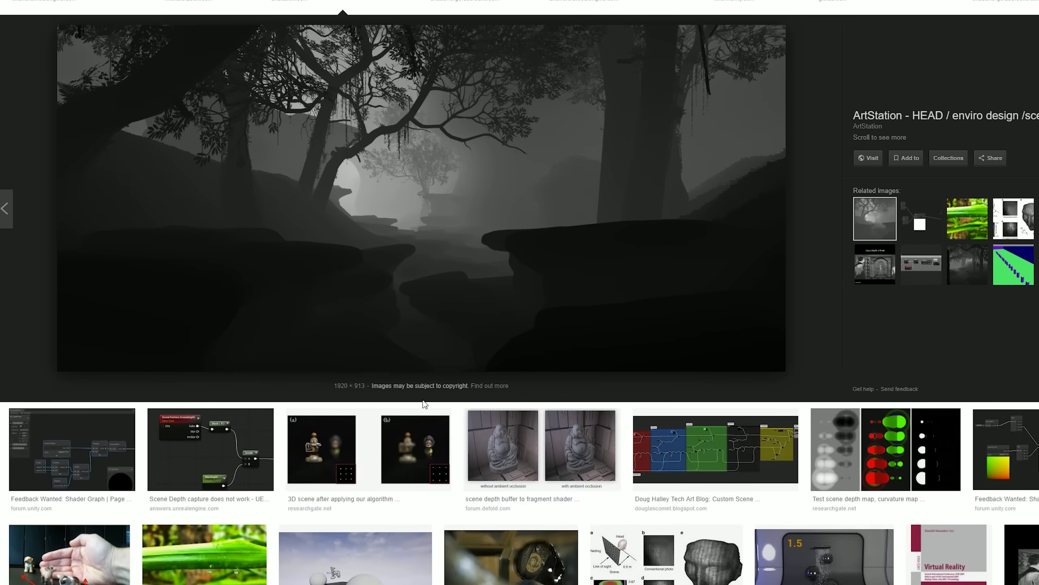
scroll(425, 404, up, 3)
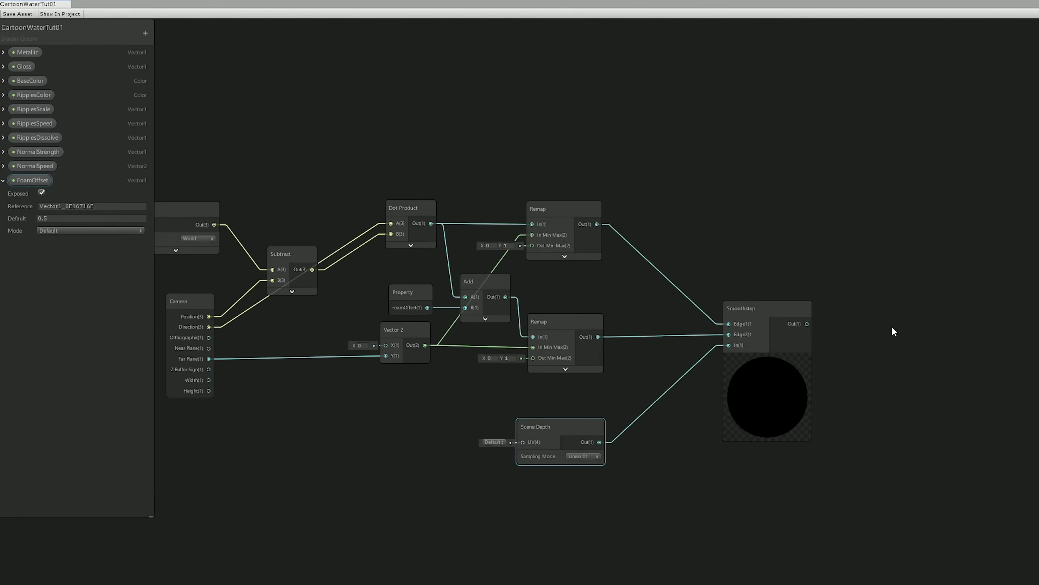
middle_drag(849, 348, 769, 382)
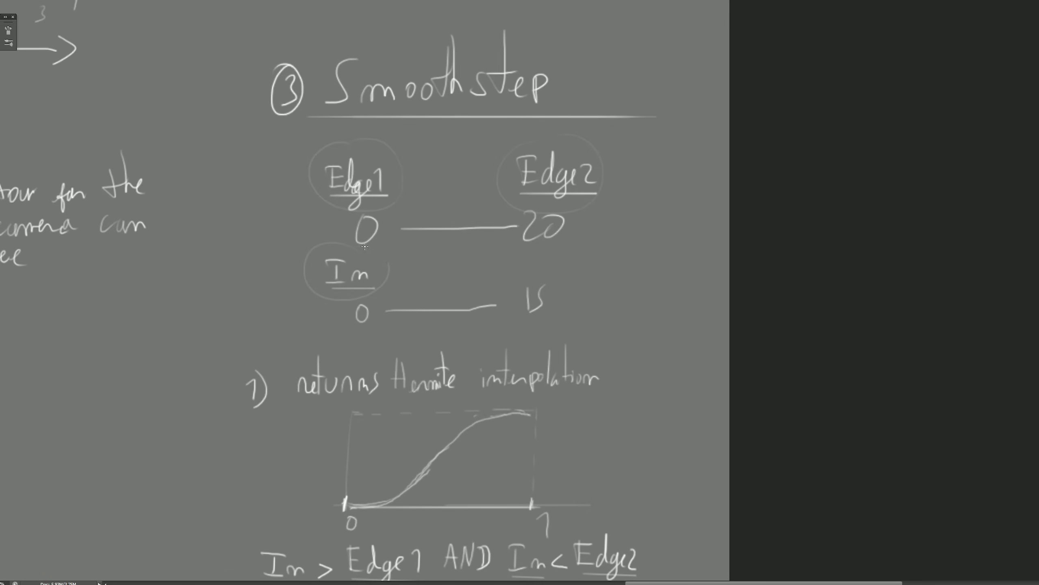
drag(283, 486, 337, 210)
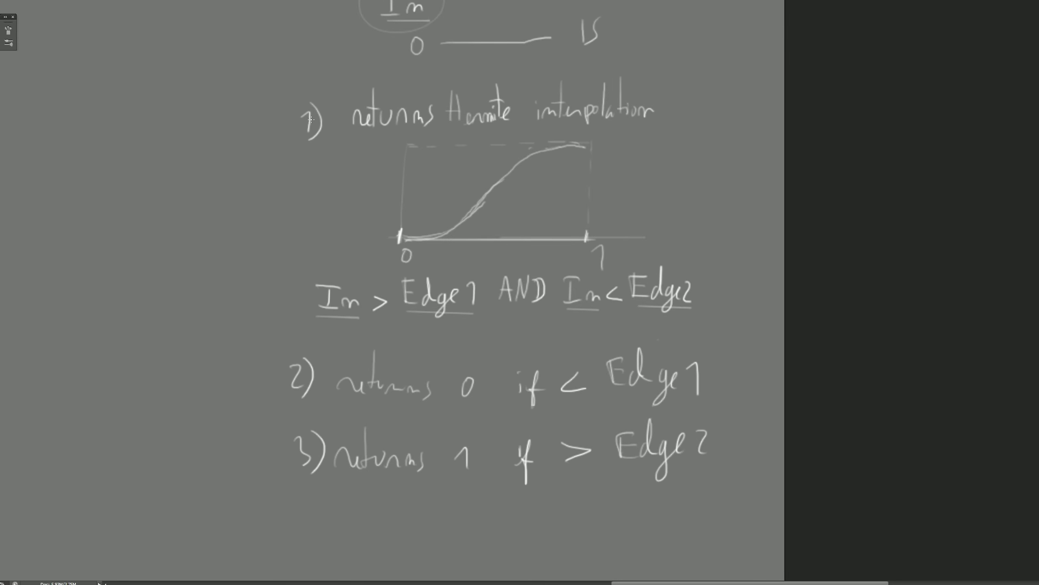
scroll(382, 153, up, 7)
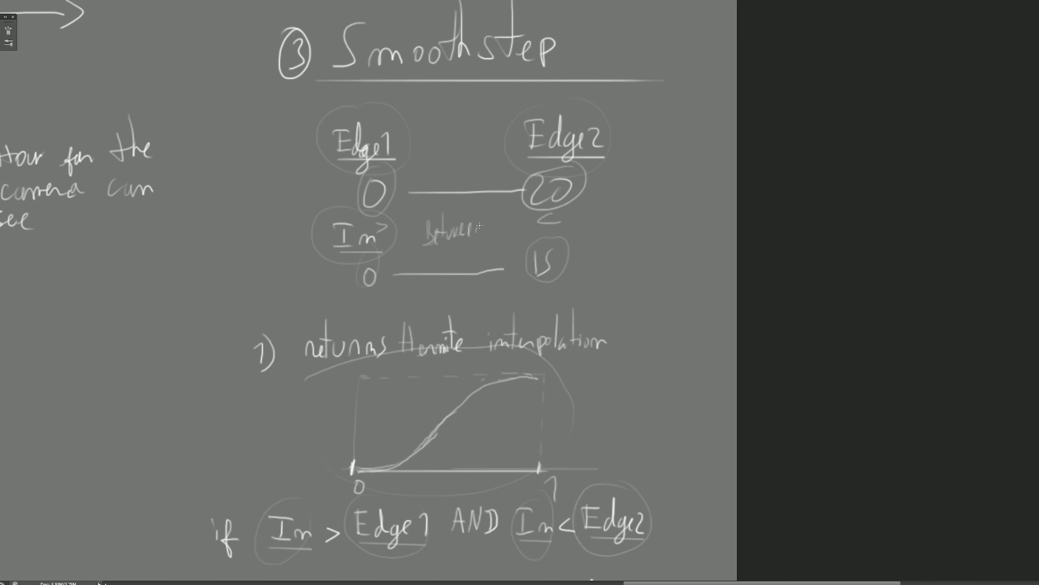
drag(482, 310, 517, 160)
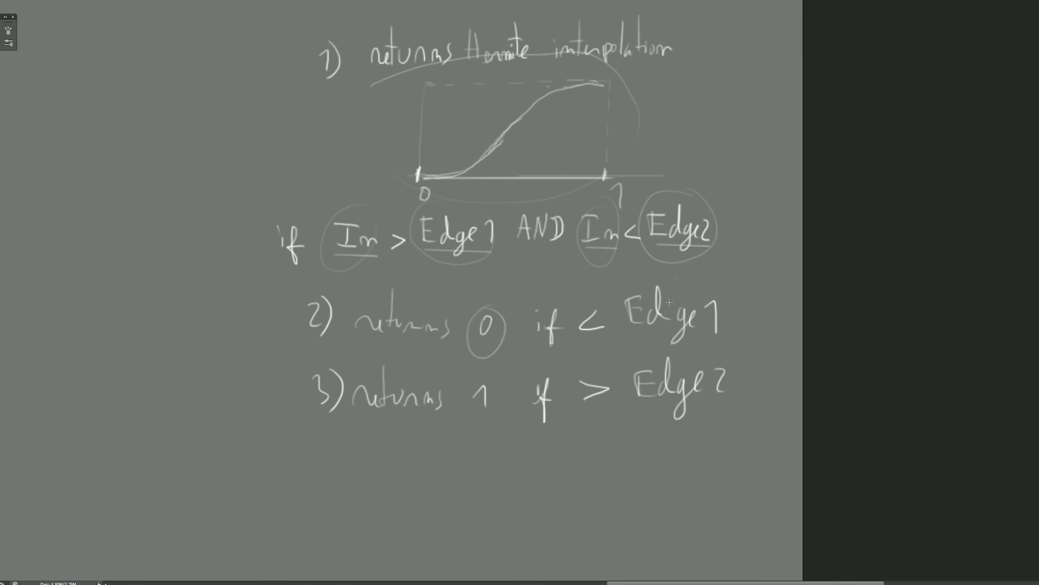
drag(670, 304, 608, 340)
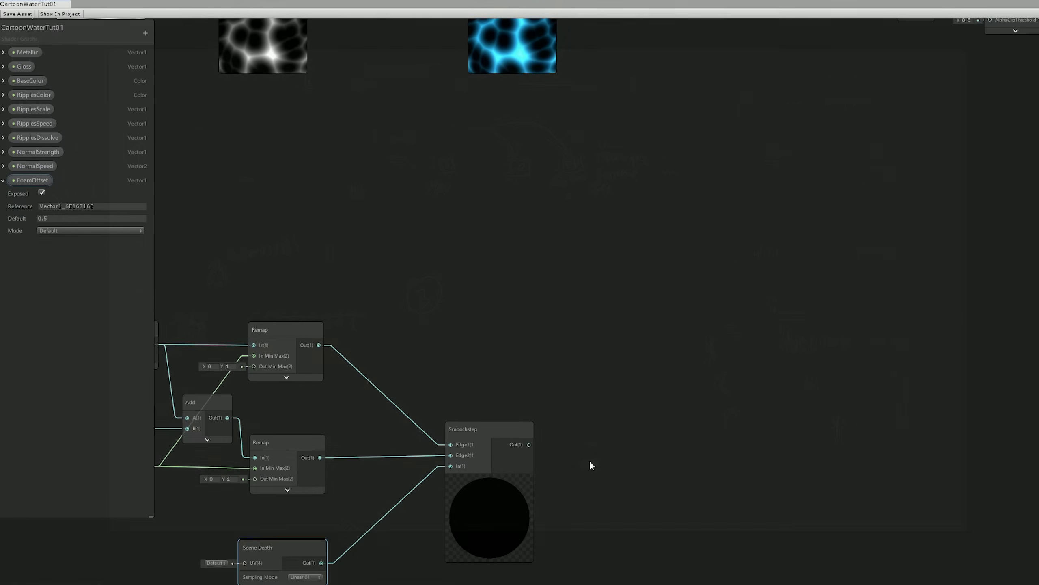
scroll(589, 459, down, 3)
Step: Invert the Smoothstep output with a new One Minus node and connect it to the PBR Master's Alpha
drag(549, 448, 840, 190)
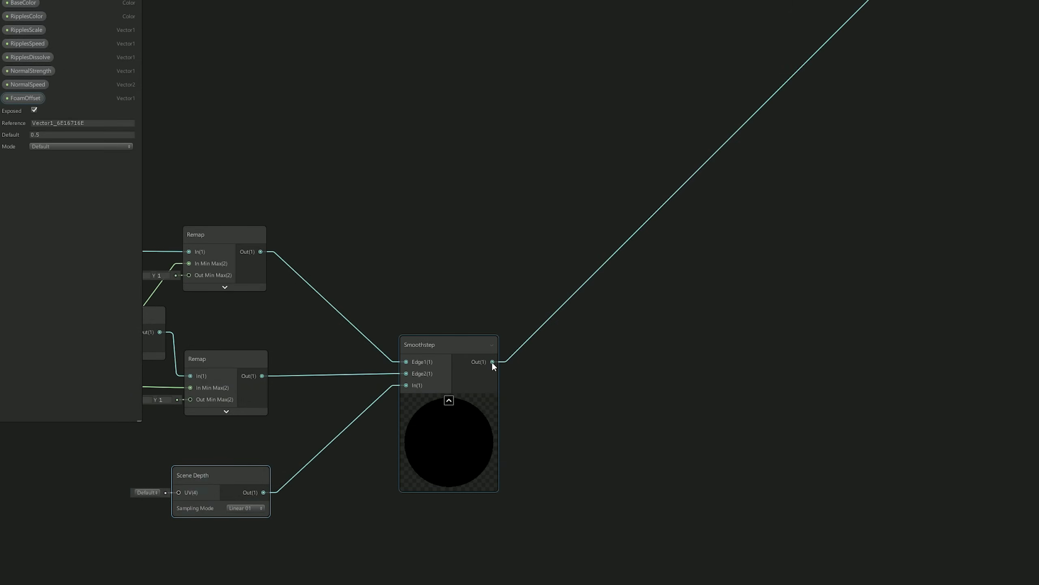
drag(492, 361, 539, 360)
text(on)
key(Return)
middle_drag(607, 307, 455, 434)
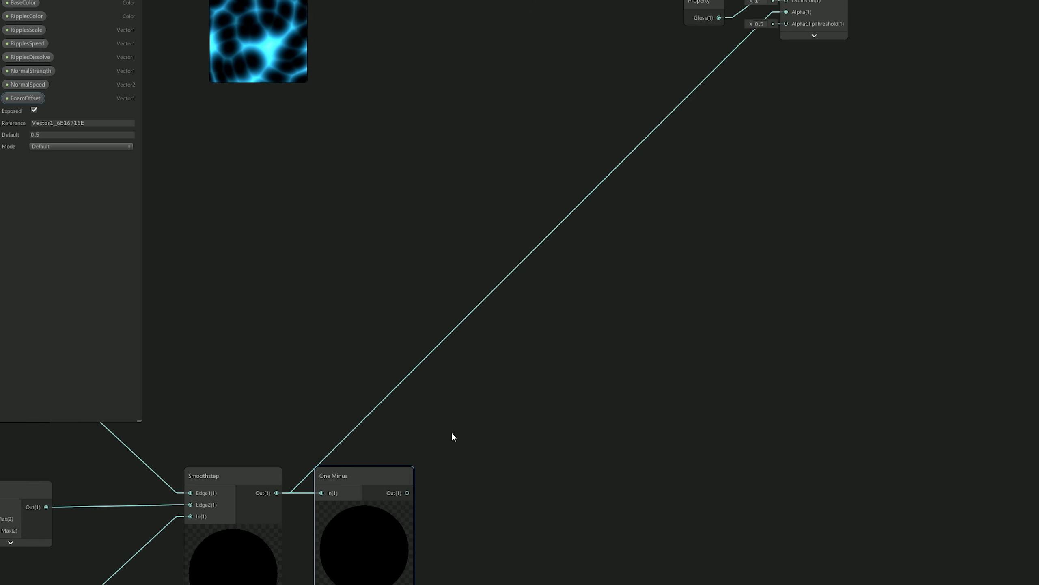
drag(409, 488, 770, 77)
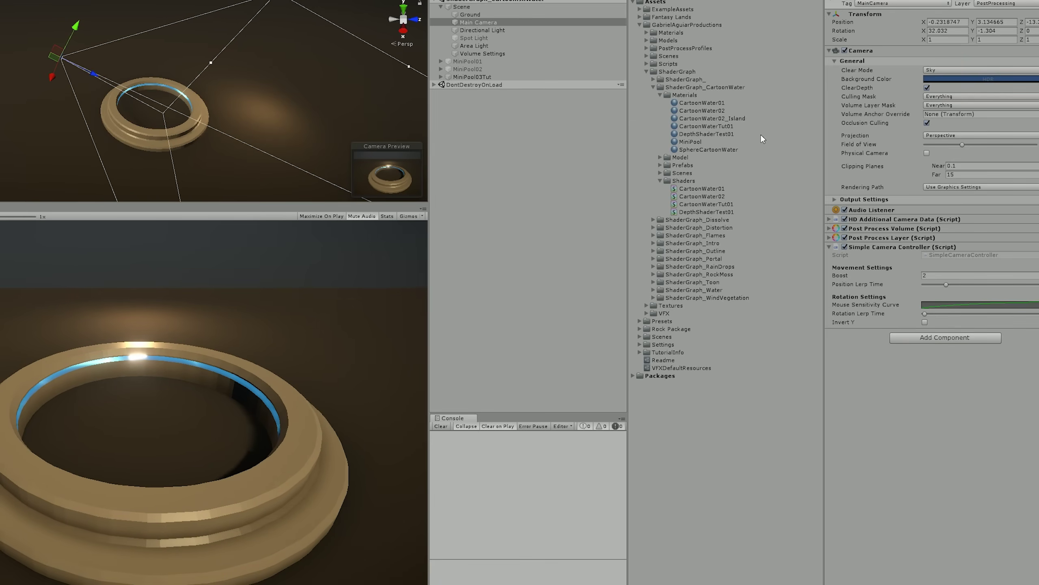
Step: Move the camera closer to the pool during play to inspect the foam along the water's edge
drag(945, 174, 887, 177)
key(ctrl+z)
right_drag(360, 318, 305, 326)
key(w)
key(w)
key(a)
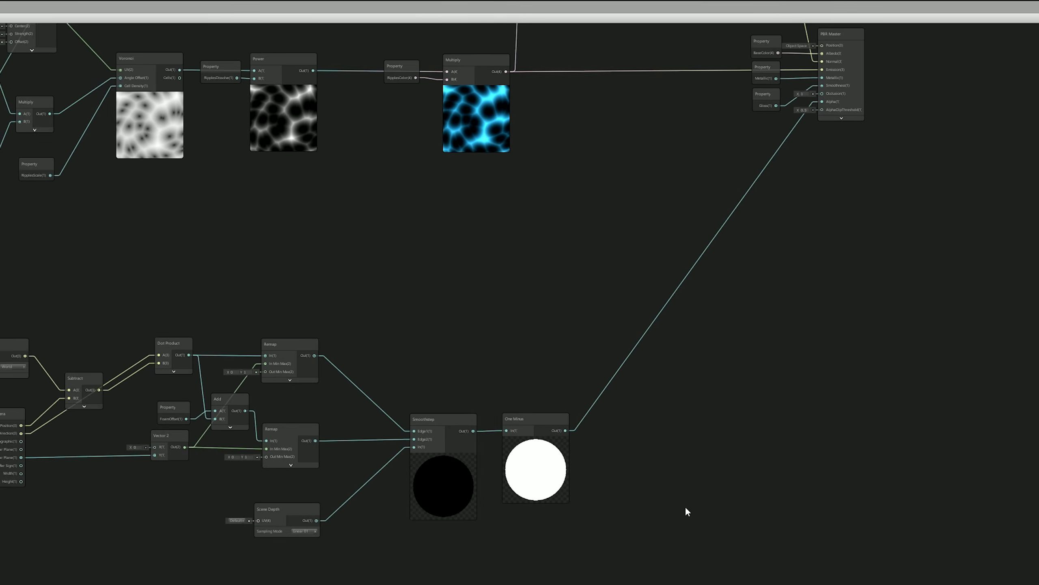
Step: Set the PBR Master's AlphaClipThreshold to 0 and inspect the pool's edge in the scene
middle_drag(686, 509, 666, 526)
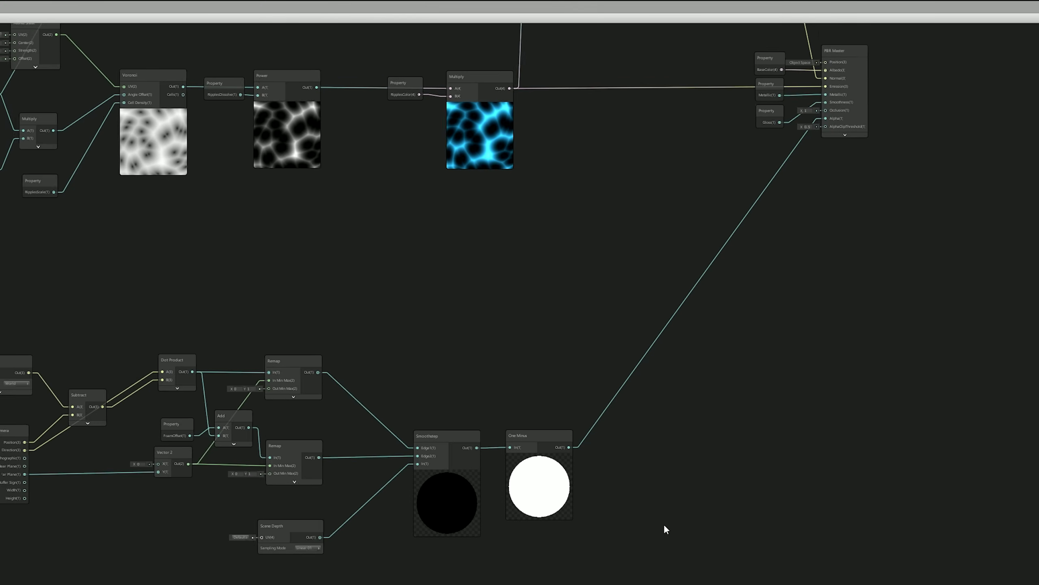
scroll(870, 157, up, 5)
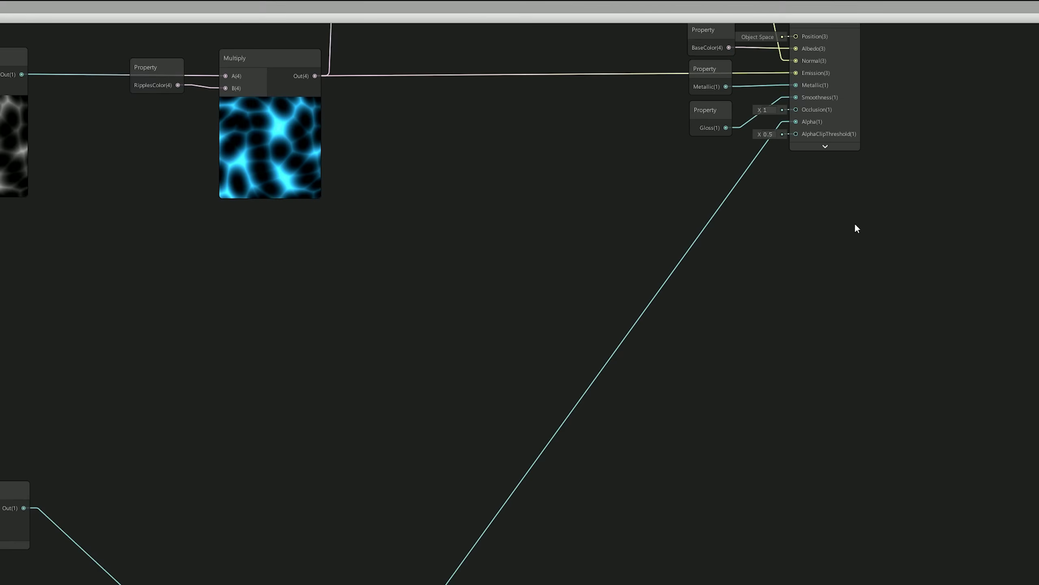
click(743, 196)
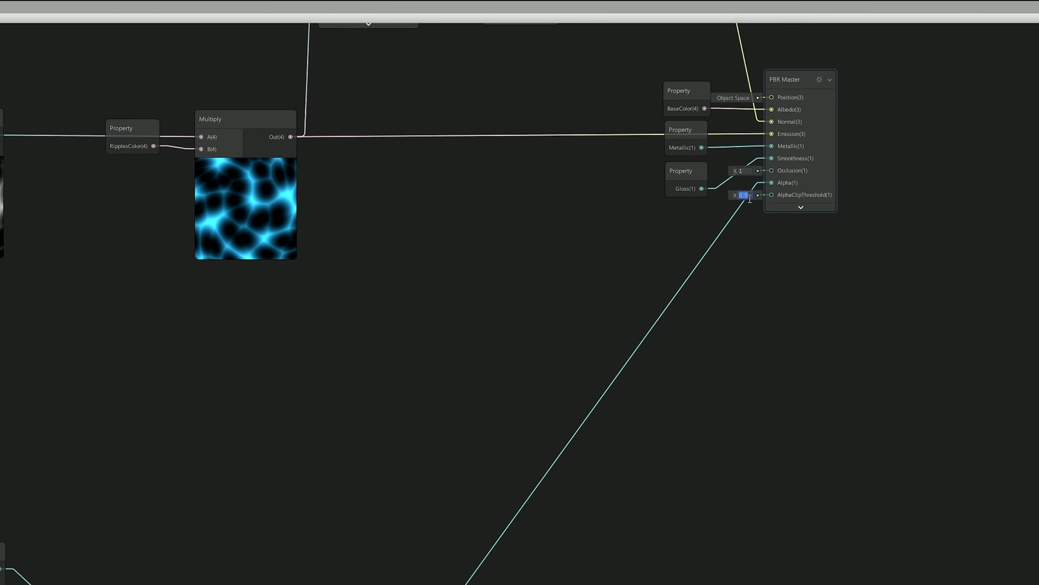
text(0)
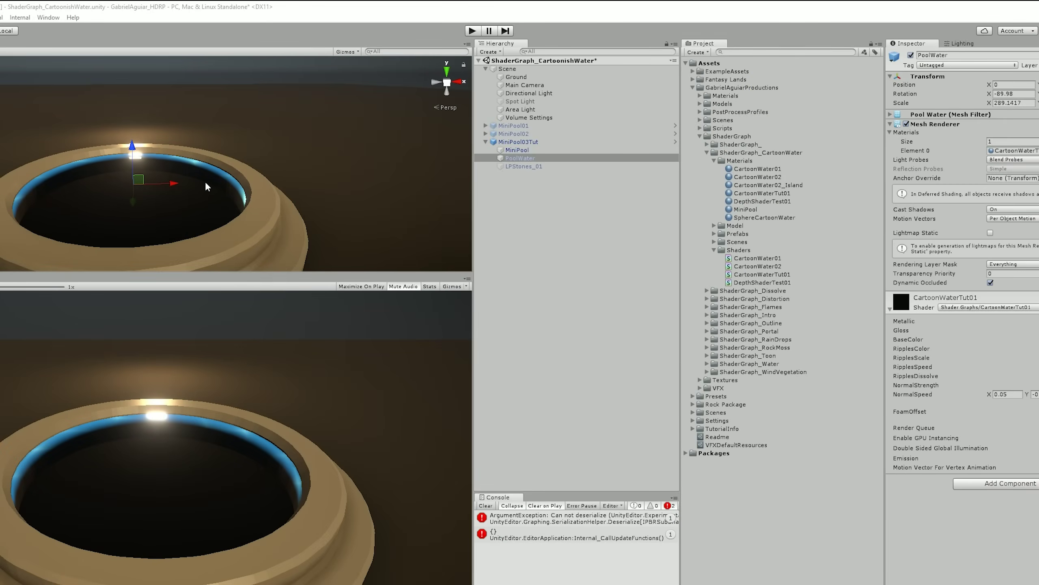
scroll(244, 165, up, 5)
scroll(289, 223, down, 5)
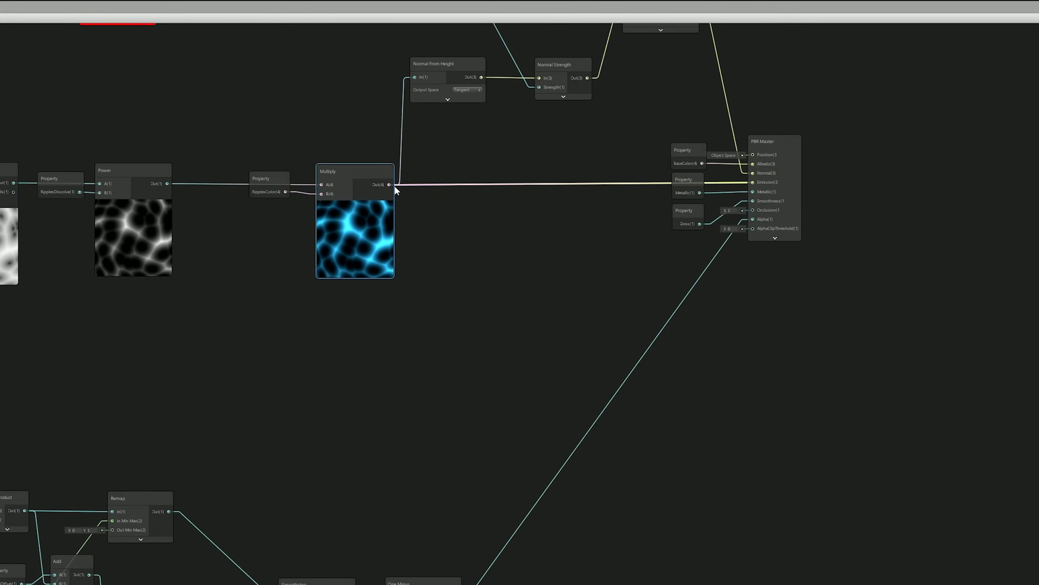
Step: Split the ripples Multiply output and feed its R channel into the In of a new Remap node
drag(390, 184, 423, 211)
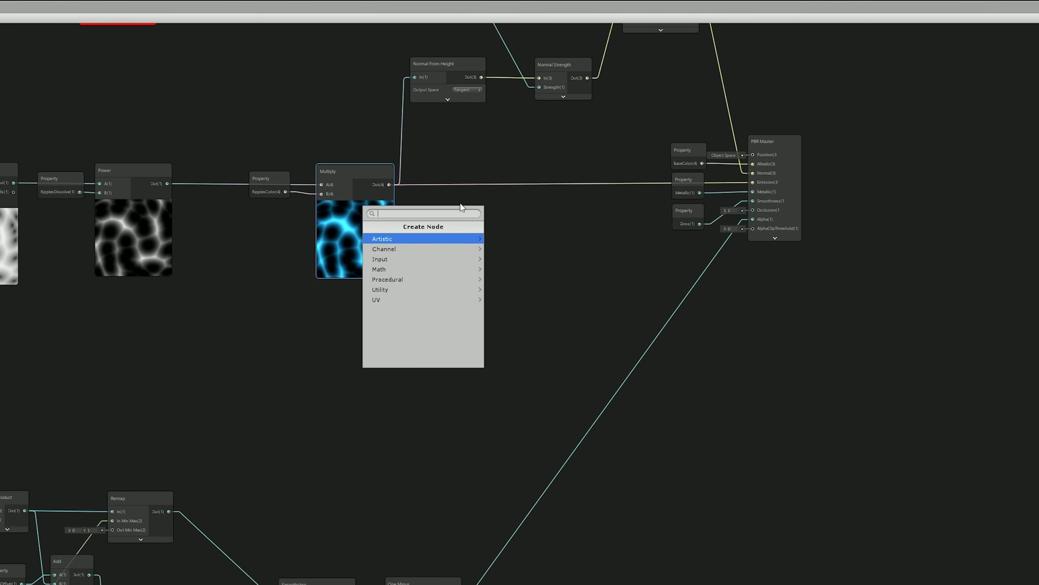
text(split)
key(Return)
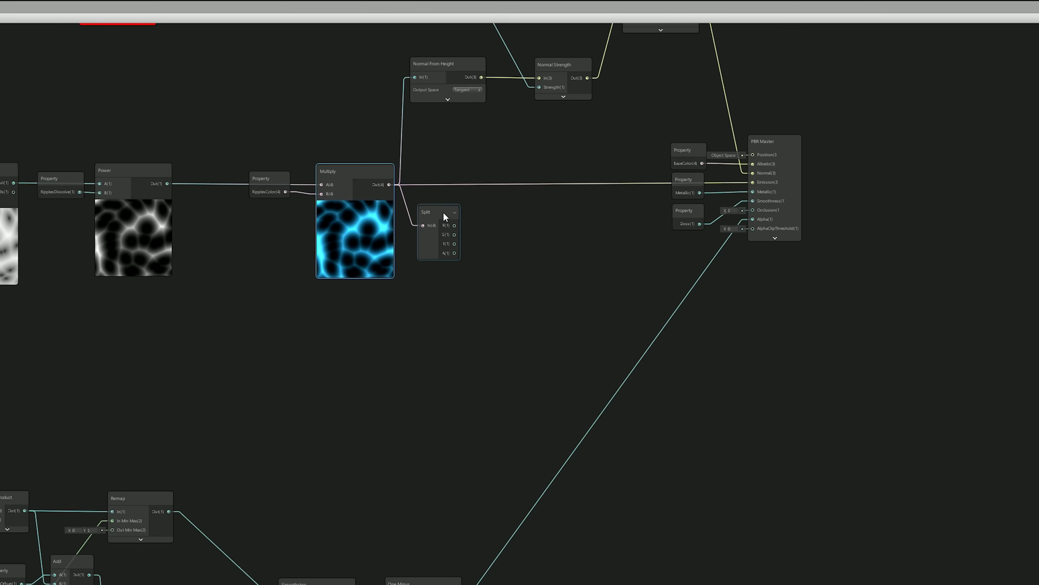
drag(453, 224, 491, 221)
text(remap)
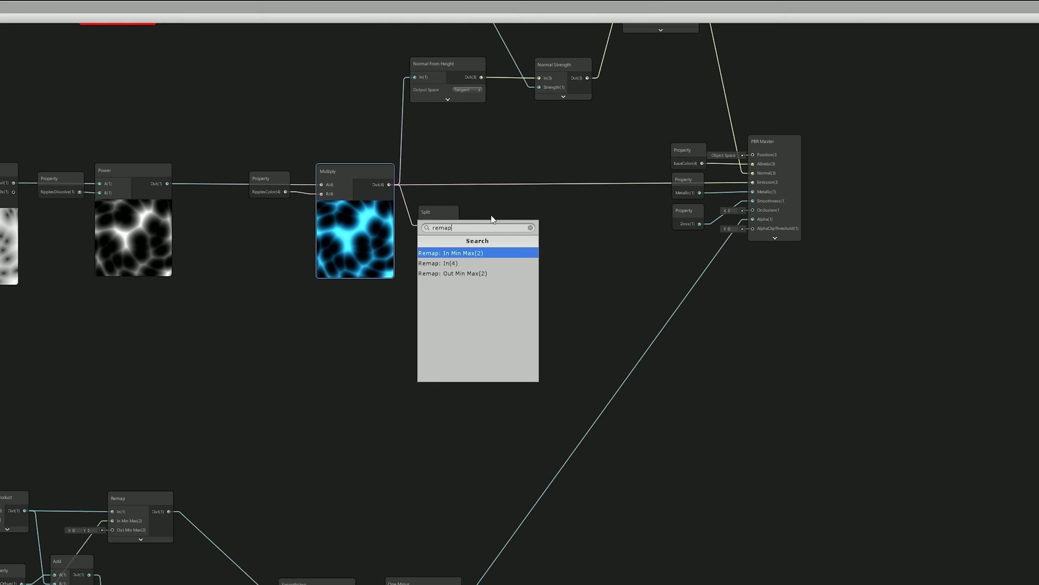
key(Return)
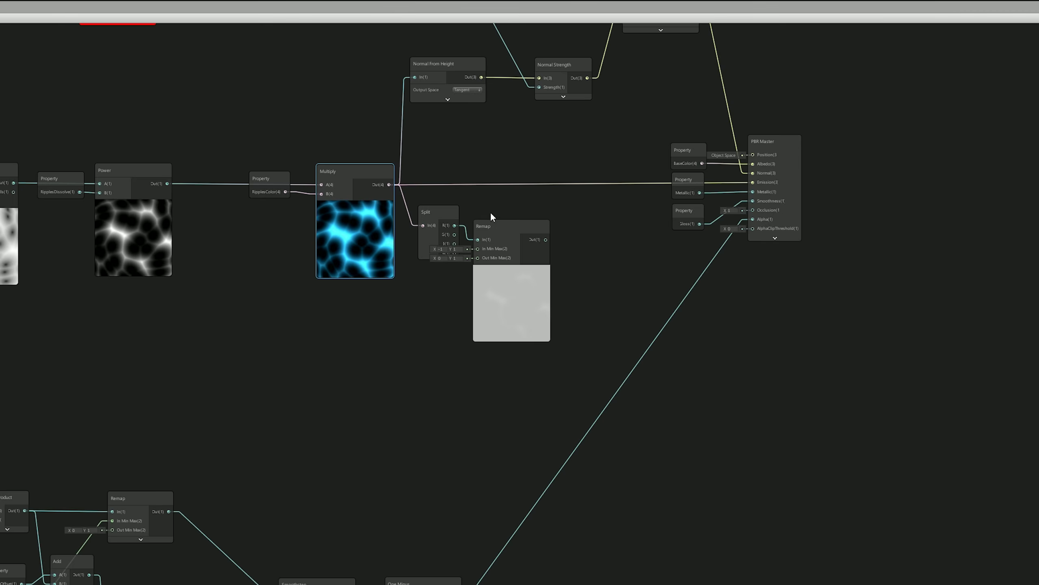
scroll(508, 239, up, 2)
drag(510, 244, 522, 229)
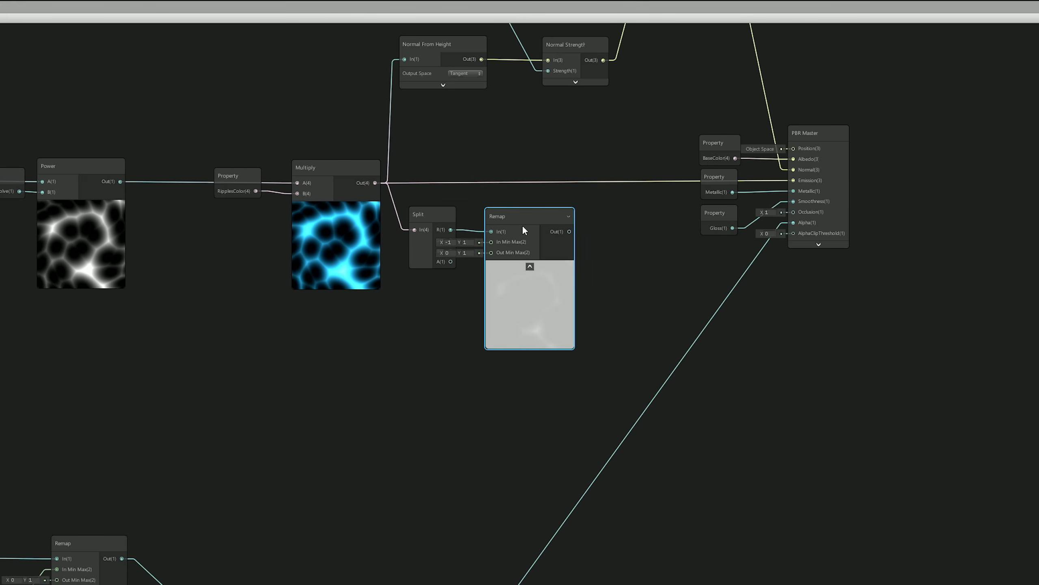
Step: Set the new Remap's In Min Max to 0 and 1 and its Out Min Max to 0.2 and 5
scroll(472, 243, up, 1)
click(447, 241)
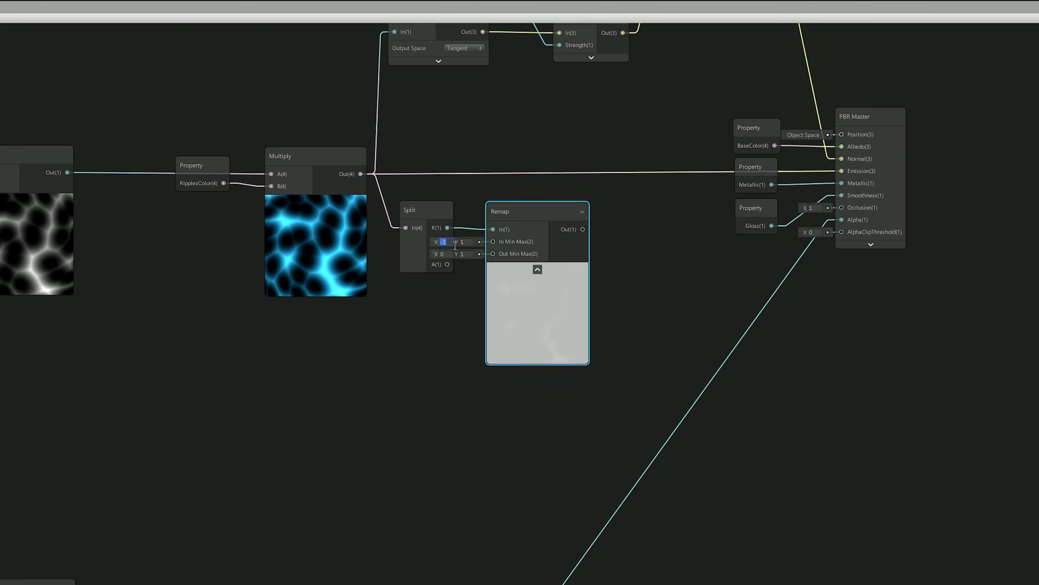
text(0)
click(454, 251)
text(0.2)
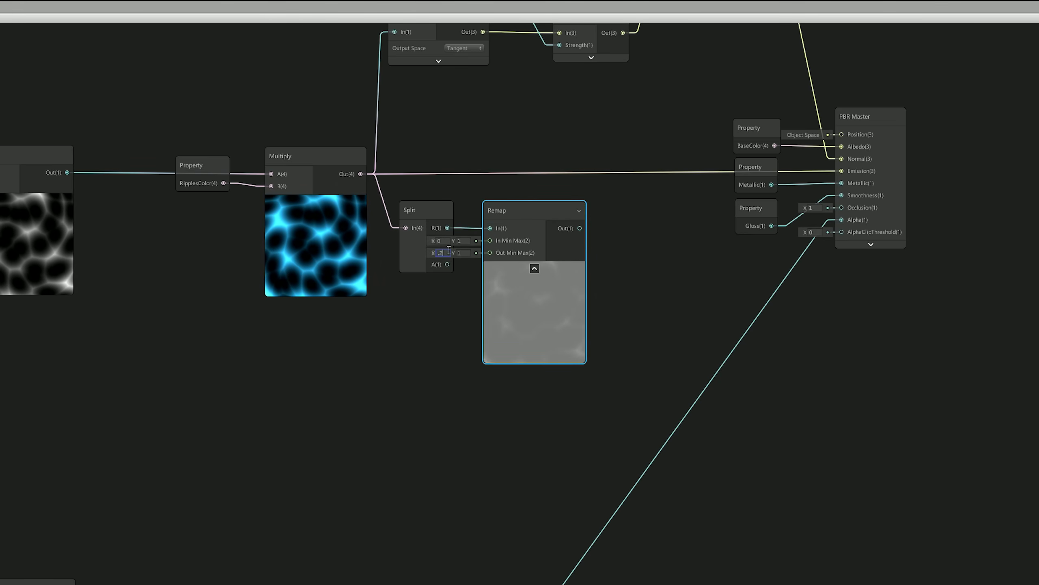
text(5)
click(466, 247)
click(463, 253)
text(3)
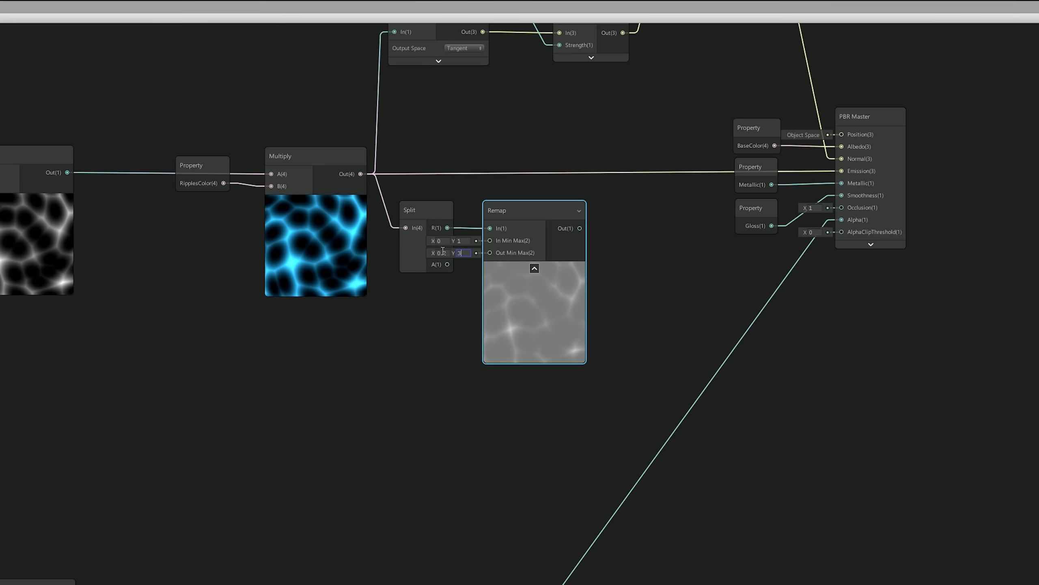
text(5)
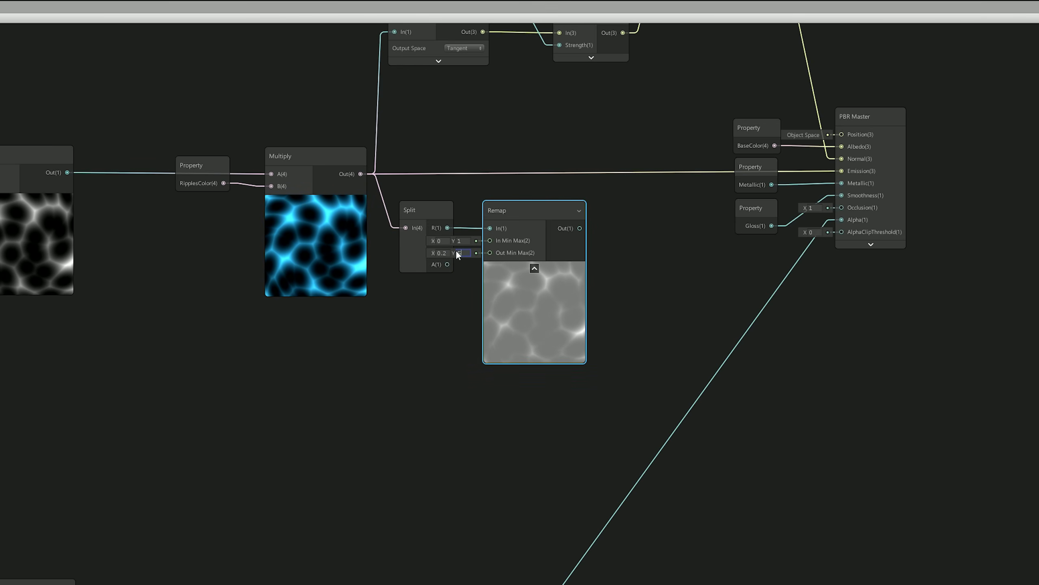
Step: Connect the new Remap's output to the PBR Master's Alpha and inspect the pool water's transparency up close
drag(508, 210, 504, 209)
drag(576, 227, 788, 191)
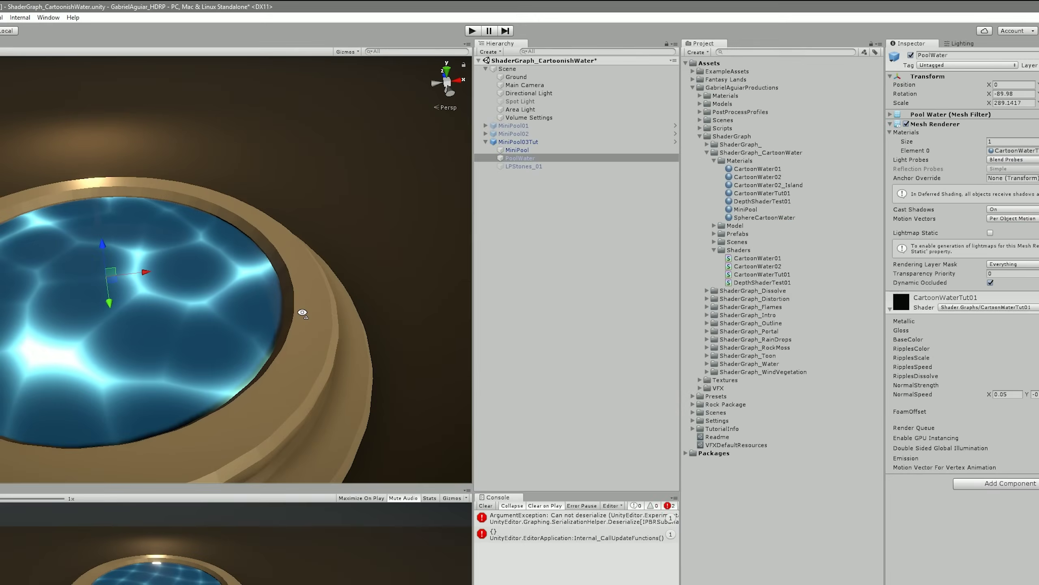
key(w)
right_drag(303, 311, 334, 322)
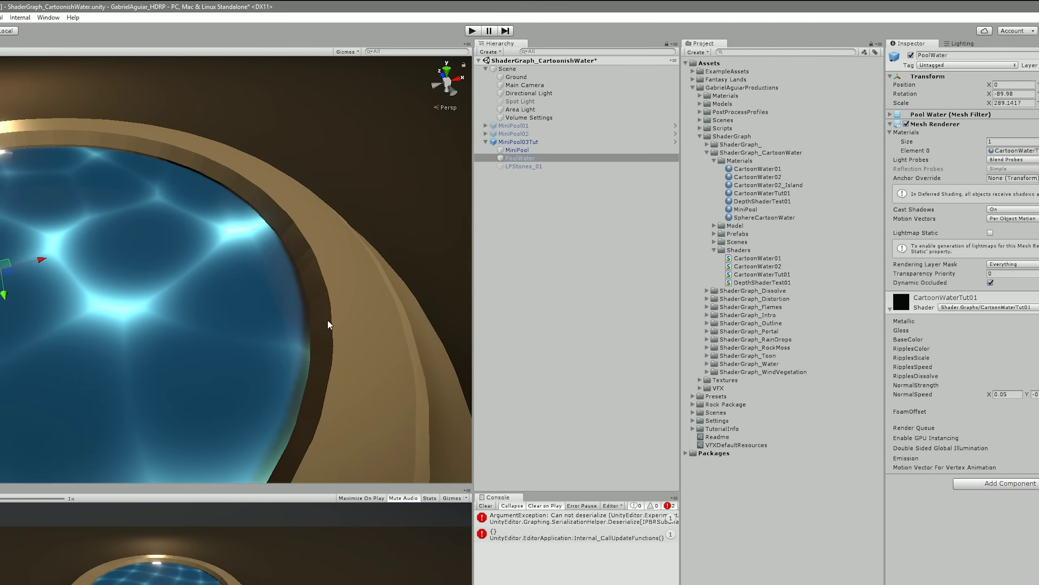
scroll(232, 283, down, 2)
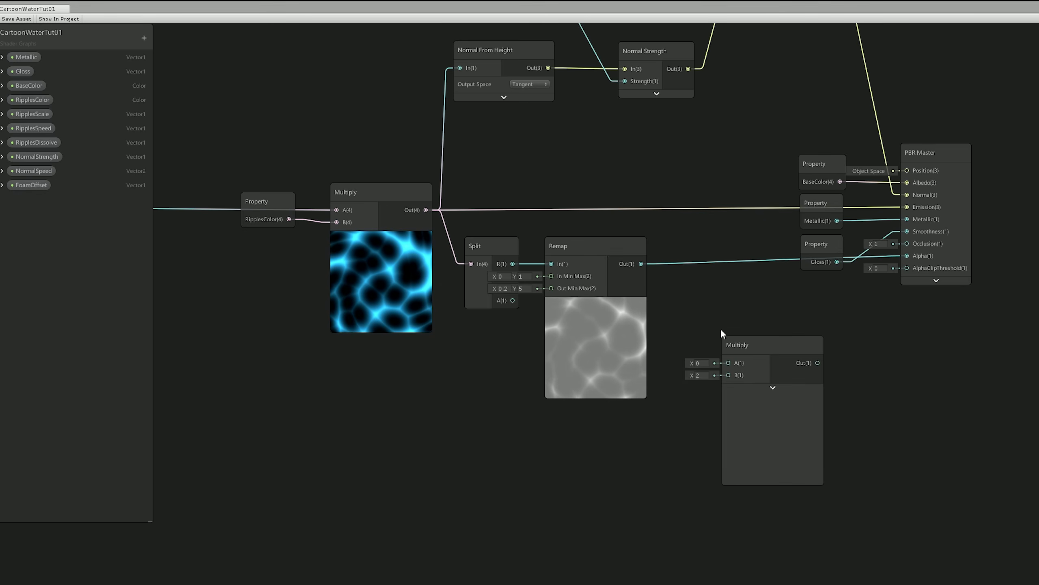
Step: Insert a Multiply node with B set to 2 between the Remap and the PBR Master's Alpha, collapsing both node previews
drag(733, 344, 676, 293)
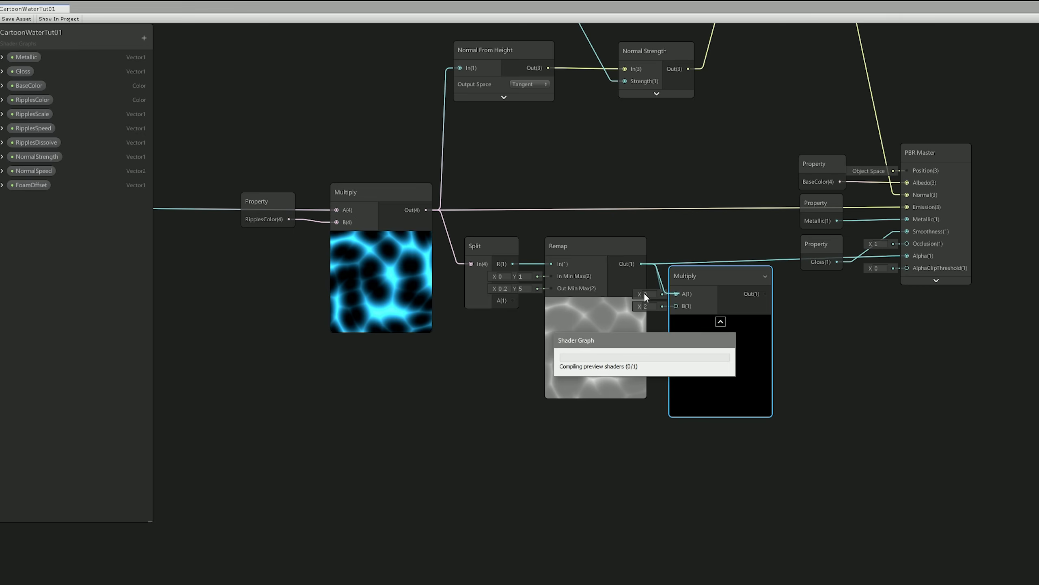
click(596, 304)
click(721, 322)
drag(705, 278, 702, 258)
drag(721, 274, 906, 255)
drag(698, 250, 700, 239)
Step: Add an exposed Vector1 property named Transparency with a default value of 1
click(139, 37)
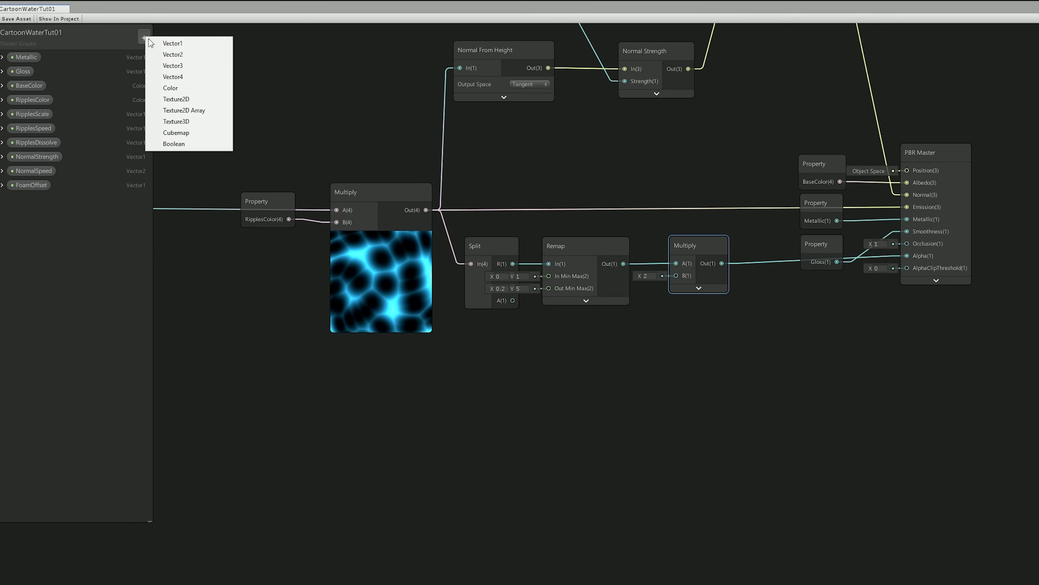
click(165, 41)
text(Transparency)
key(Return)
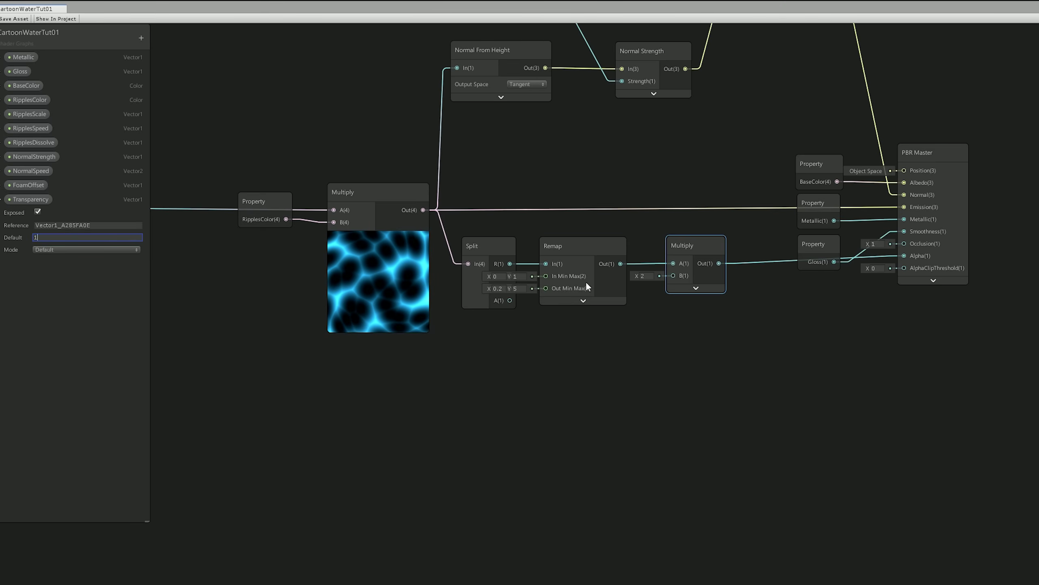
Step: Feed the Transparency property into B of the Multiply after the Remap, testing its default value against the node preview before collapsing it
click(699, 288)
drag(23, 200, 673, 275)
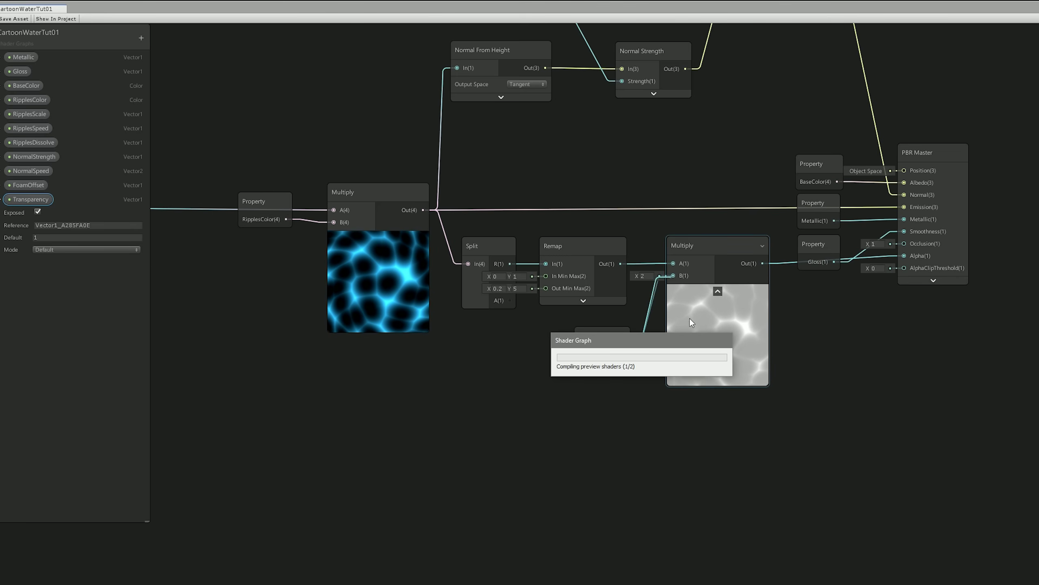
click(53, 238)
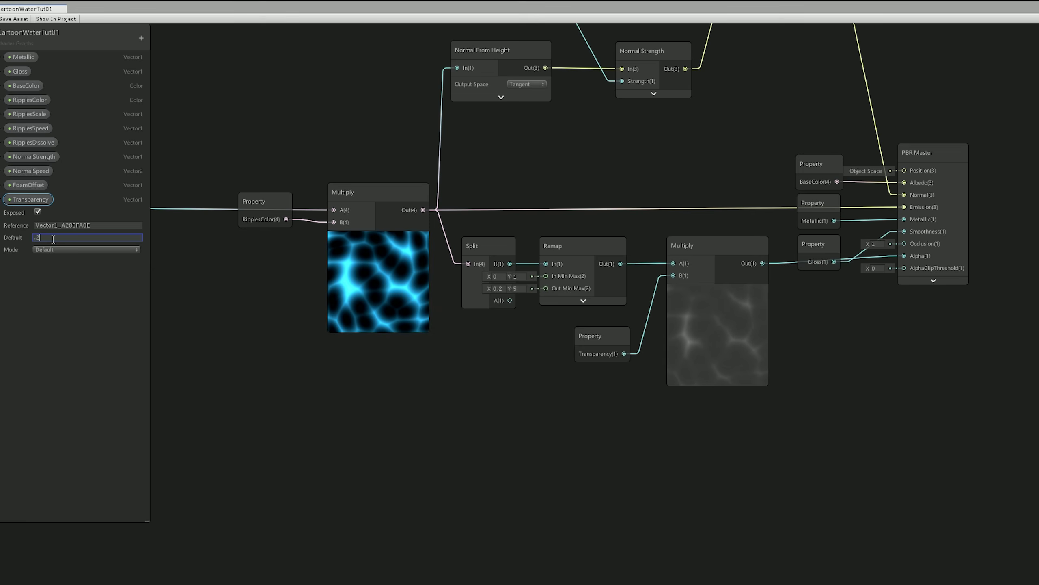
drag(611, 342, 608, 343)
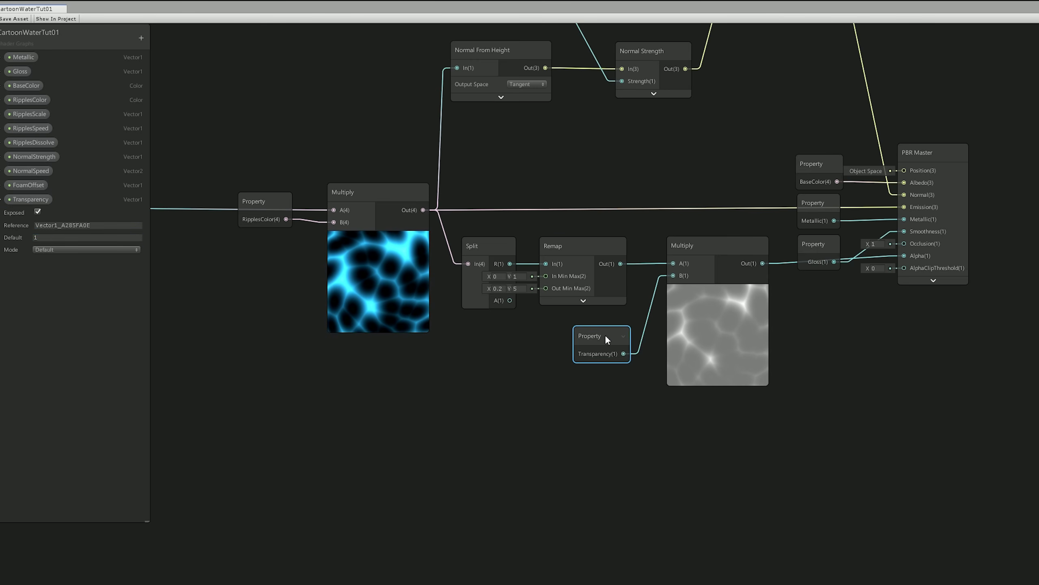
click(715, 287)
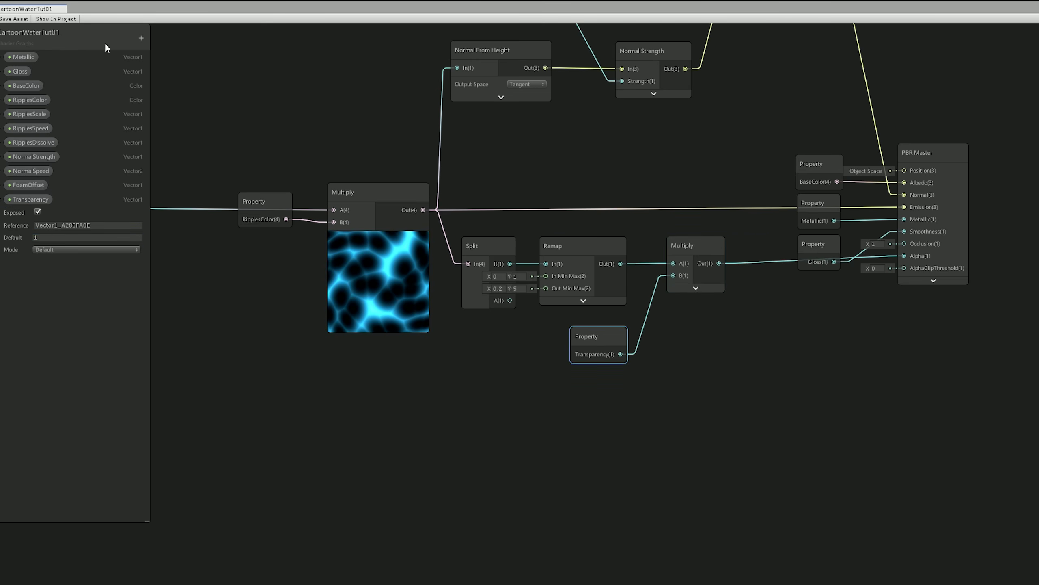
Step: Save the shader asset and adjust the pool water material's Transparency to 2.5
click(25, 18)
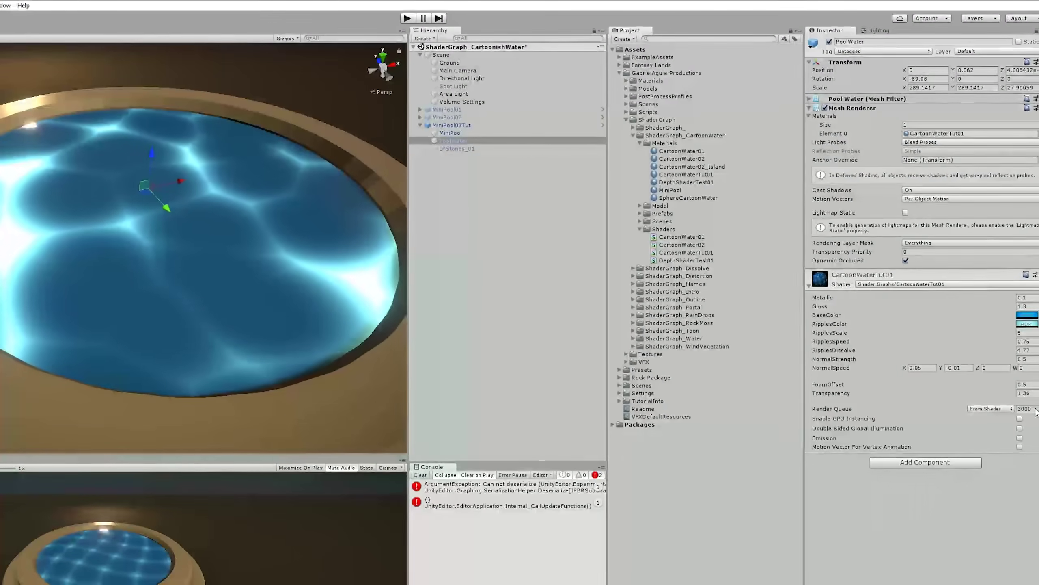
mouse_move(1004, 393)
mouse_down()
mouse_move(988, 393)
mouse_move(1026, 394)
mouse_move(990, 392)
mouse_up()
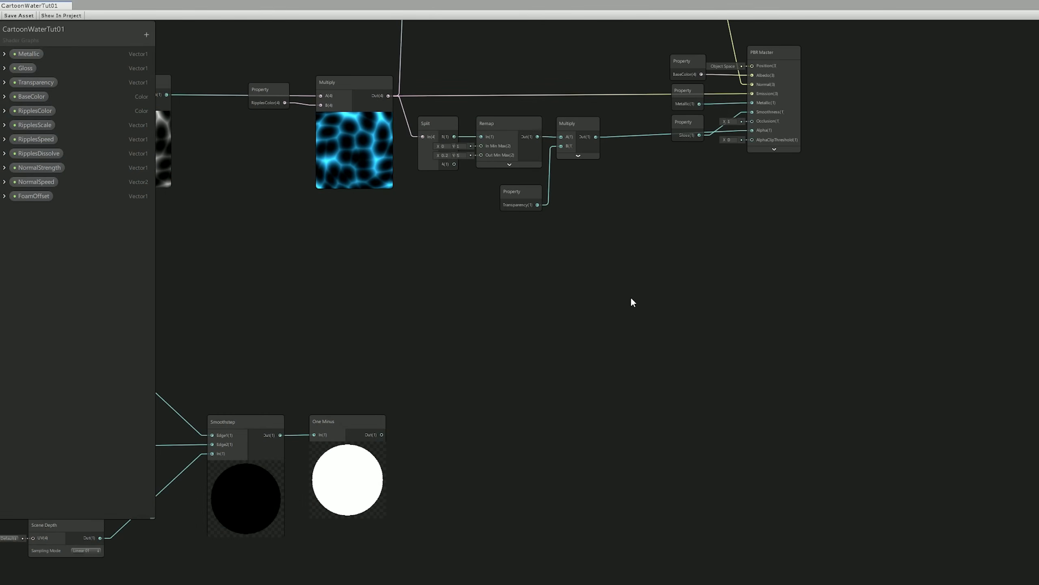
Step: Create an Add node with the transparency Multiply output in A and the foam One Minus output in B
key(space)
text(add)
click(609, 322)
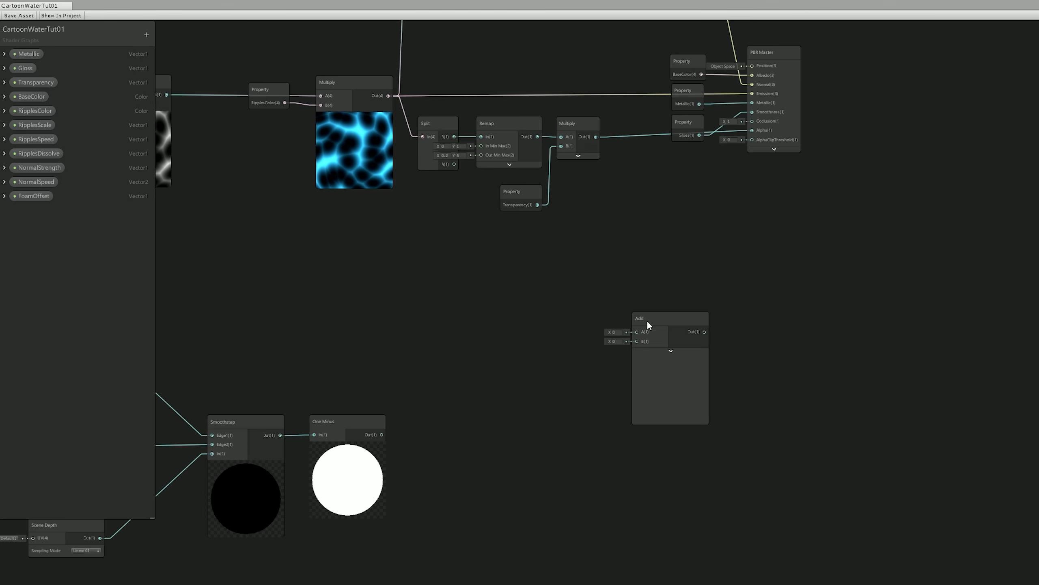
drag(381, 435, 669, 236)
drag(596, 138, 650, 250)
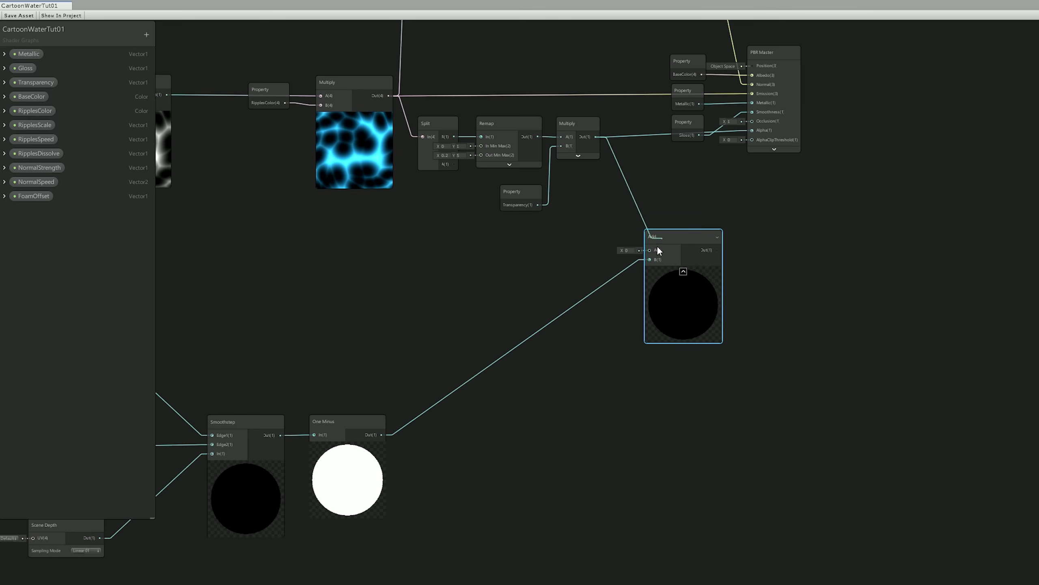
Step: Feed the Add output into the PBR Master's Alpha and adjust the pool water material's FoamOffset to 0.55
drag(717, 250, 751, 130)
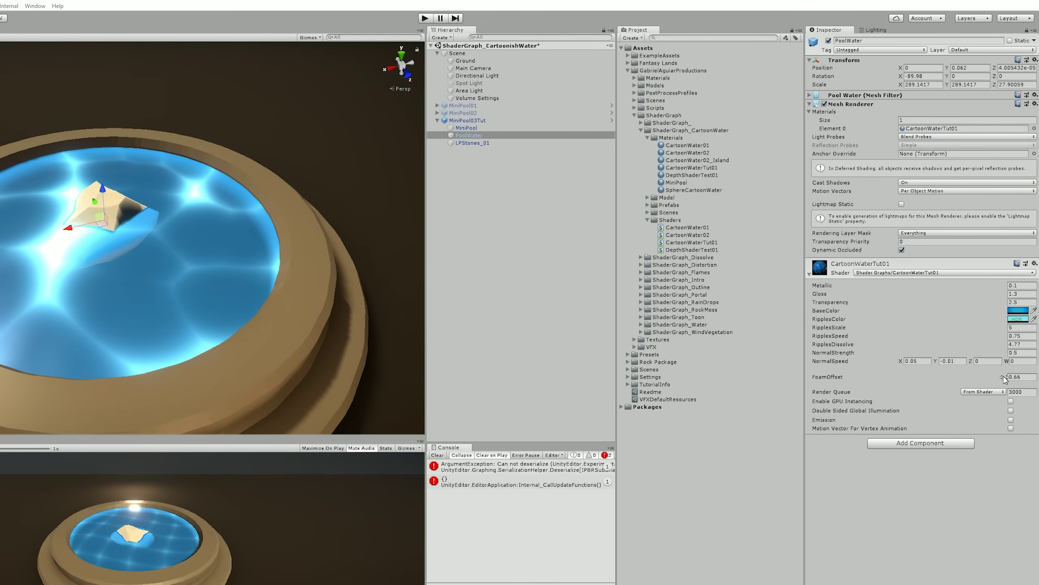
drag(1004, 380, 1005, 377)
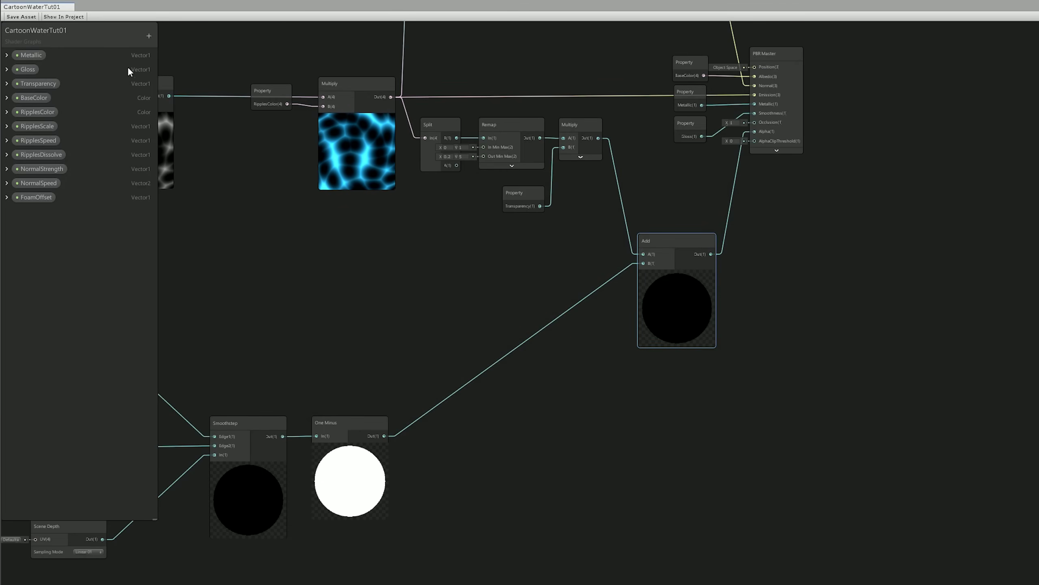
Step: Add a Color property named FoamColor in HDR mode and place it above FoamOffset in the property list
click(148, 36)
click(176, 87)
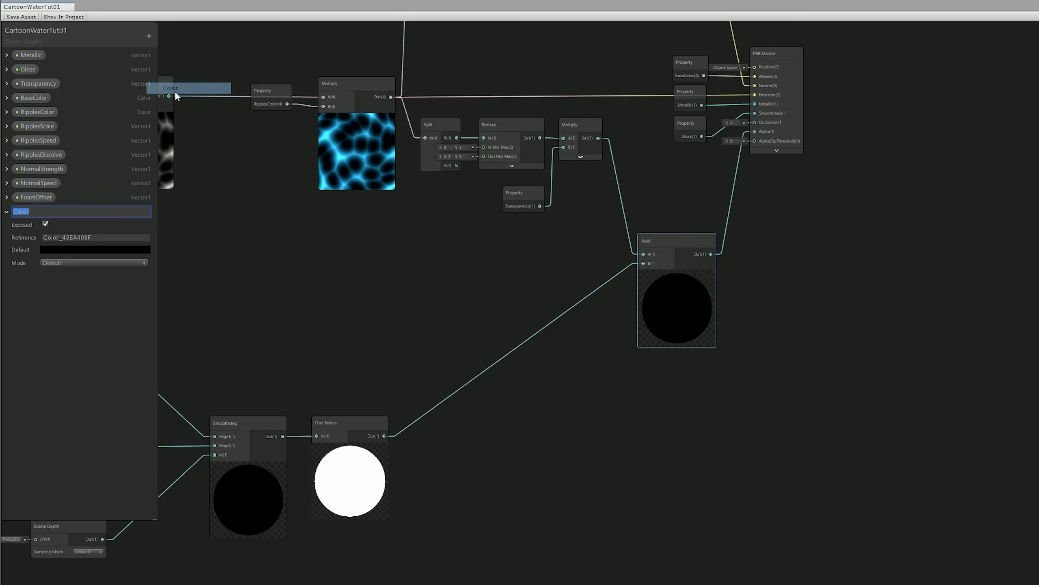
text(FoamColor)
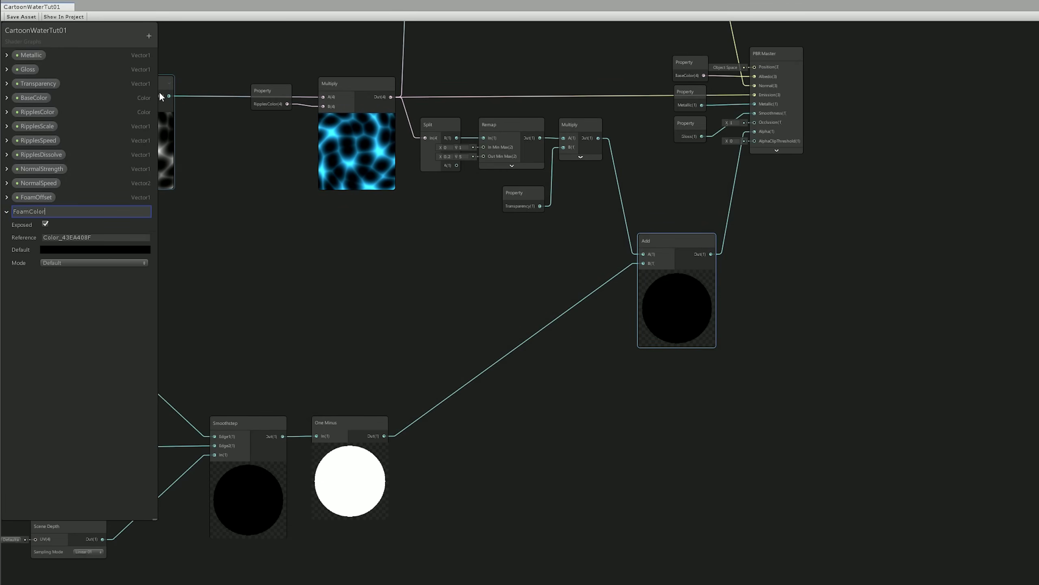
key(Return)
click(74, 262)
click(63, 284)
drag(29, 210, 29, 196)
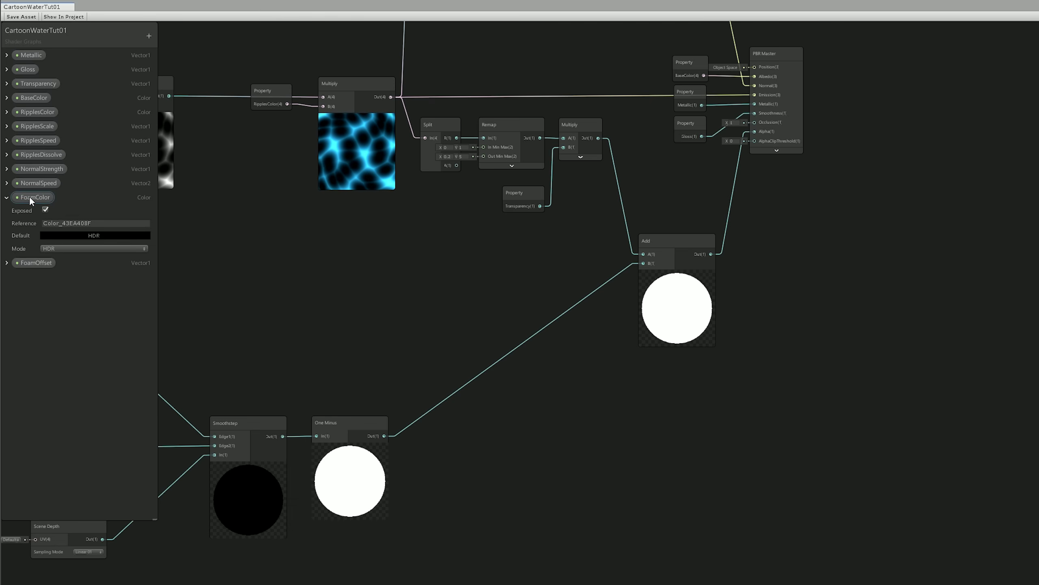
Step: Set FoamColor's default to white and collapse the property's settings
click(67, 235)
drag(629, 190, 600, 190)
click(682, 130)
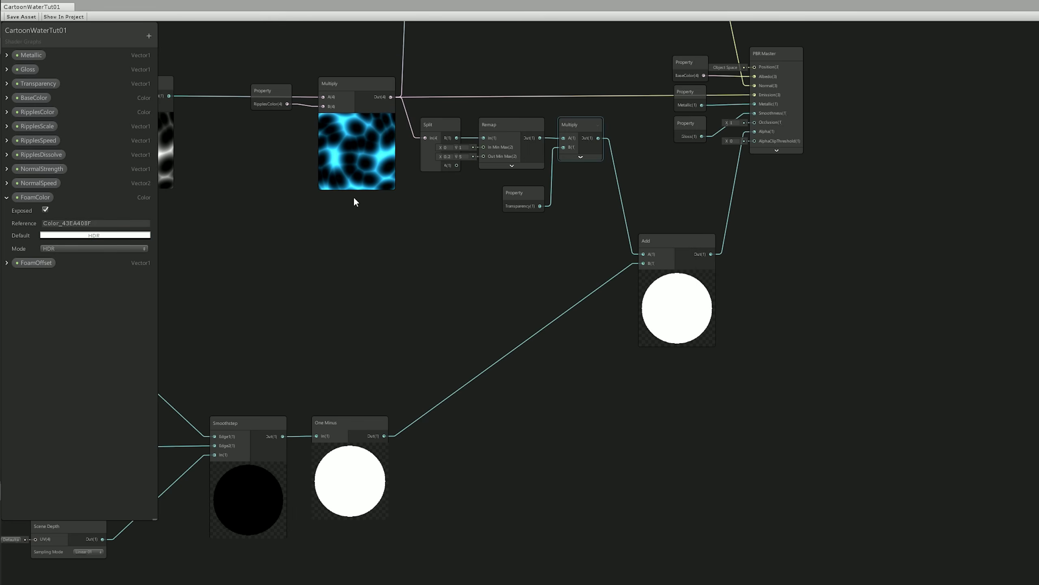
click(7, 197)
Step: Multiply the FoamColor property by the foam One Minus output and feed the result into the Add node's B
drag(35, 197, 399, 302)
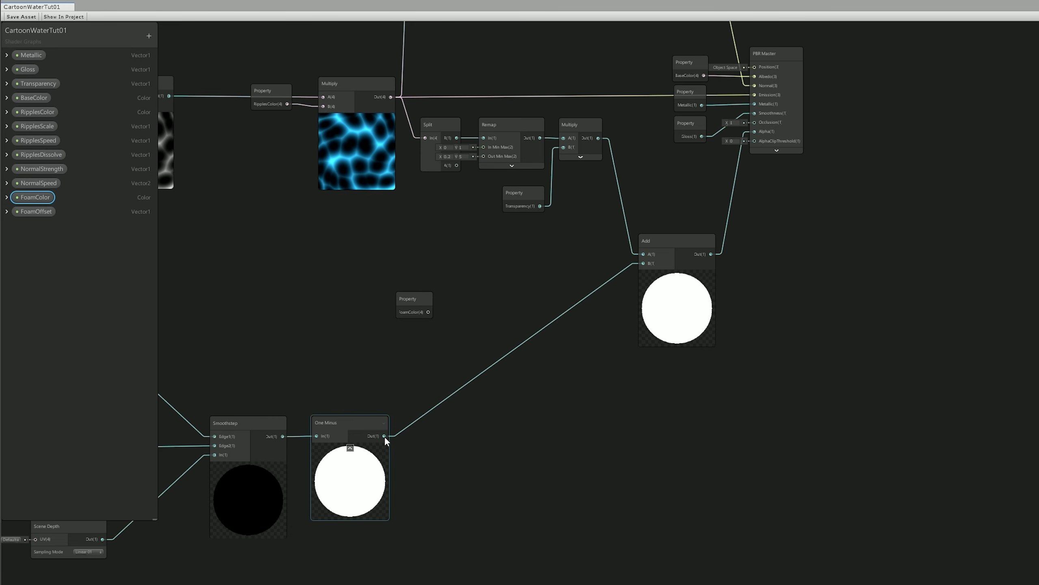
key(space)
text(multiply)
key(Return)
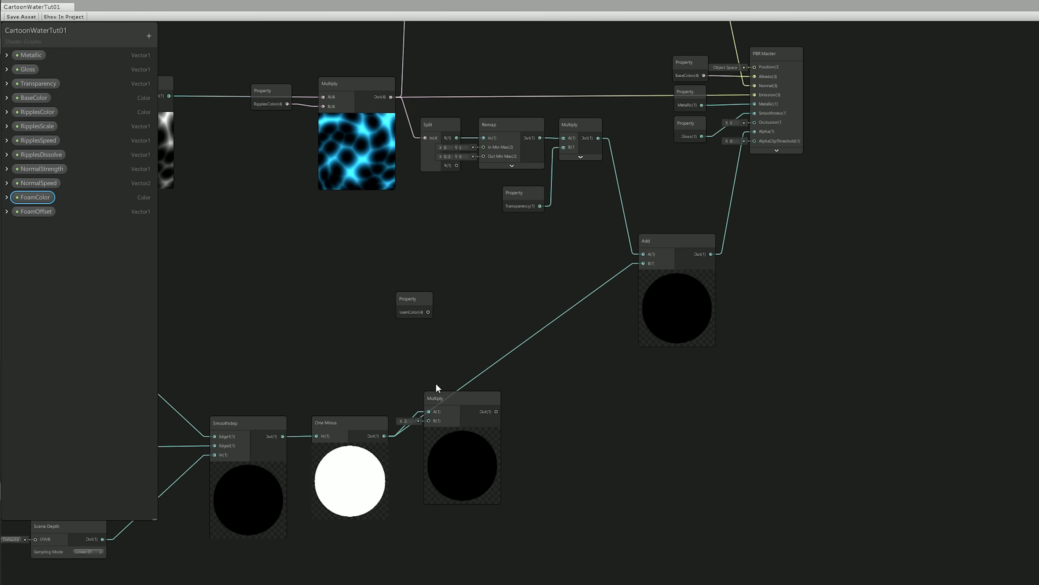
drag(486, 372, 502, 334)
drag(474, 346, 475, 348)
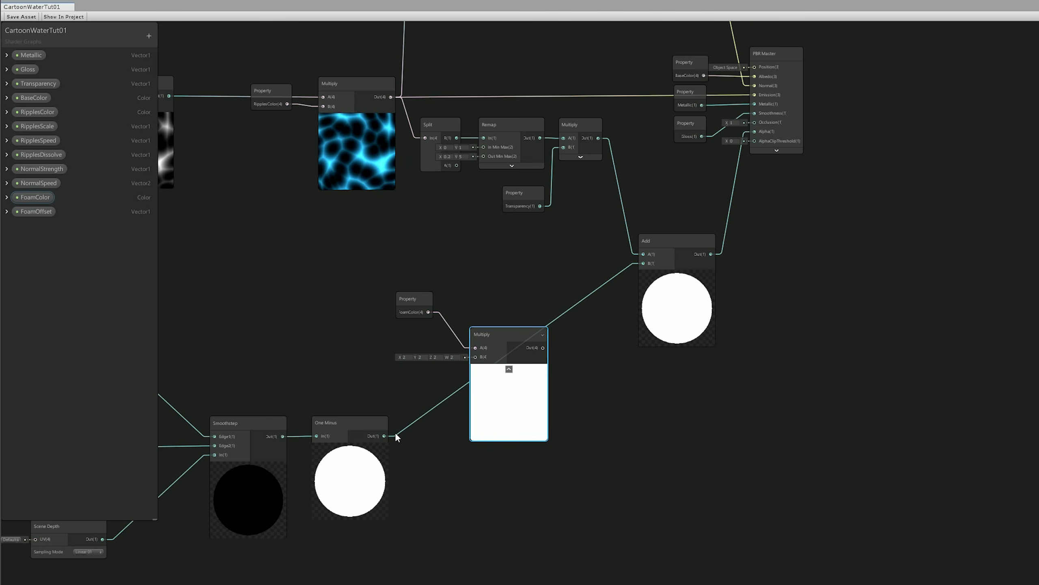
drag(543, 347, 643, 263)
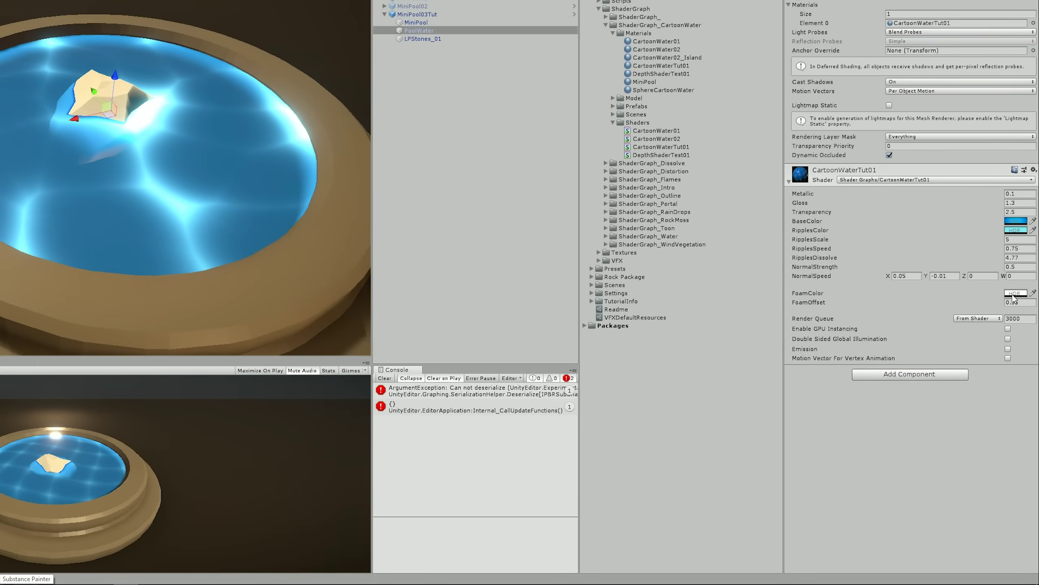
Step: Set the pool water material's FoamColor to a bright red with an HDR intensity of 1.9
click(1013, 294)
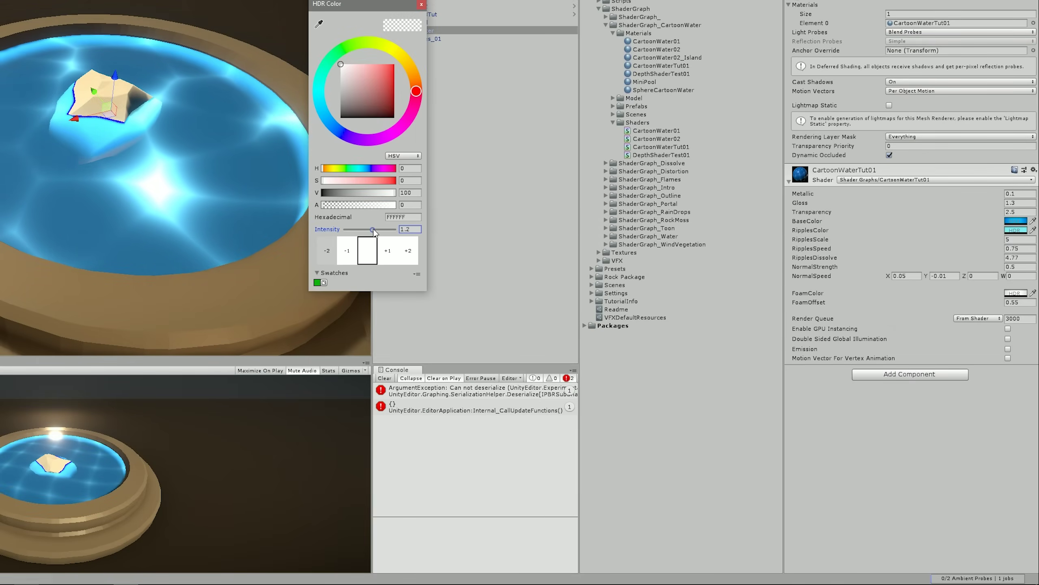
drag(370, 231, 376, 232)
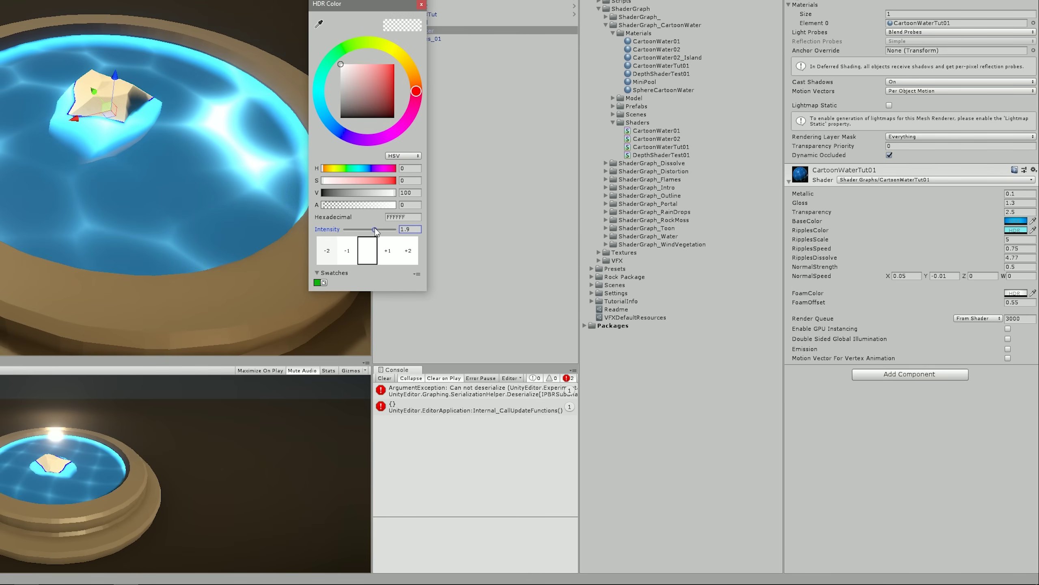
drag(371, 78, 404, 52)
drag(357, 193, 399, 193)
click(422, 5)
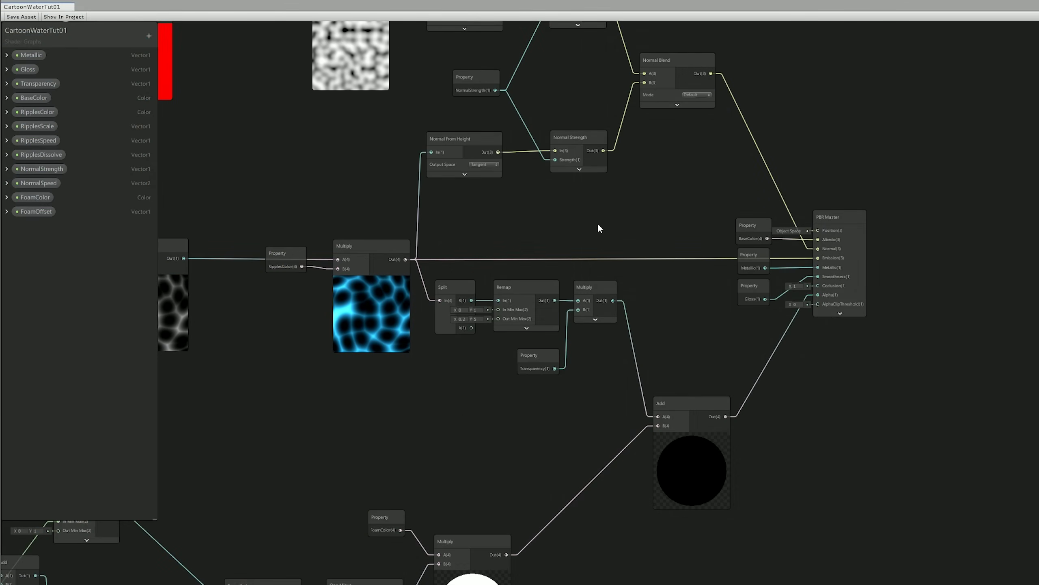
Step: Create a second Add node before the PBR Master, moving the master and its property nodes aside to make room
middle_drag(600, 228, 601, 237)
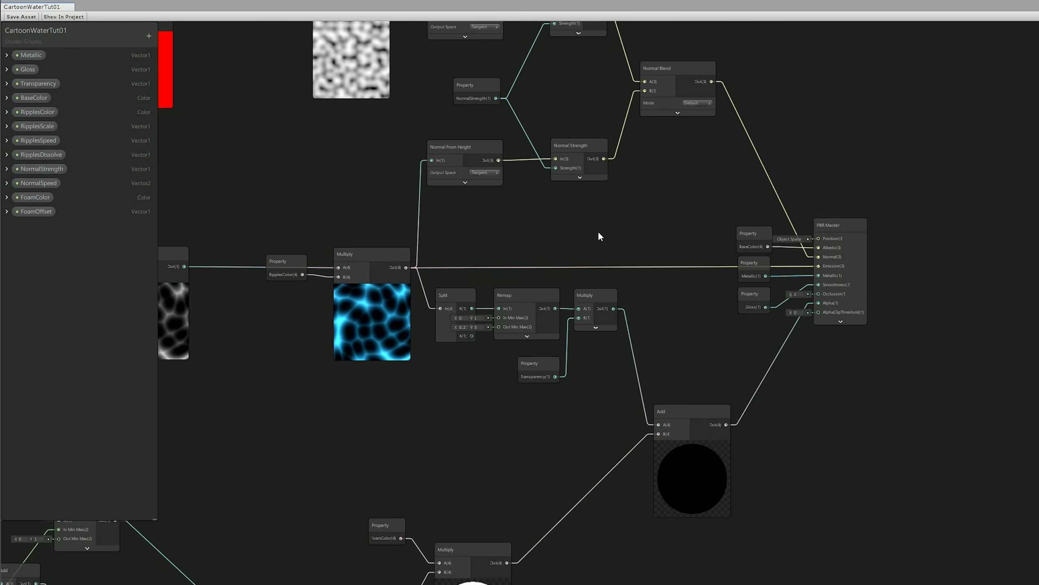
key(space)
text(ad)
click(584, 254)
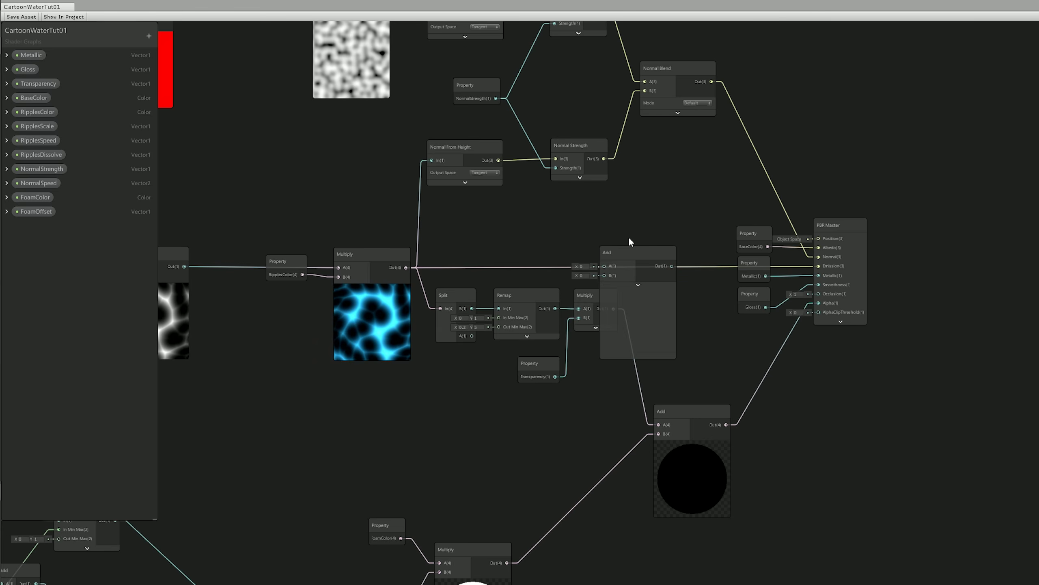
drag(630, 246, 661, 241)
drag(965, 330, 749, 223)
drag(834, 234, 900, 235)
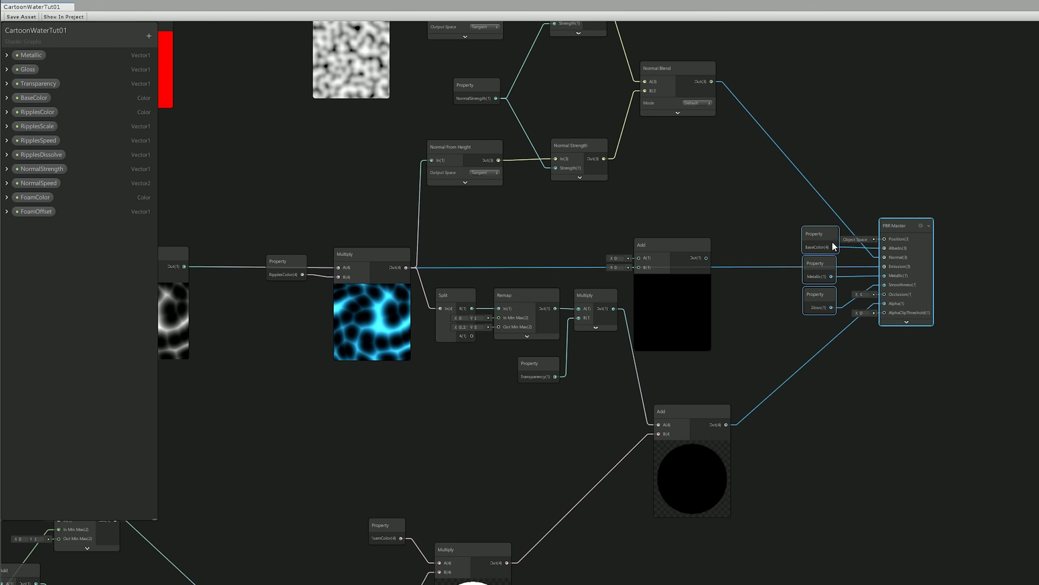
drag(672, 246, 734, 238)
Step: Add the ripples Multiply (A) and the foam Add output (B) in the new node and feed the sum into PBR Master's Emission, collapsing the preview
drag(406, 267, 695, 250)
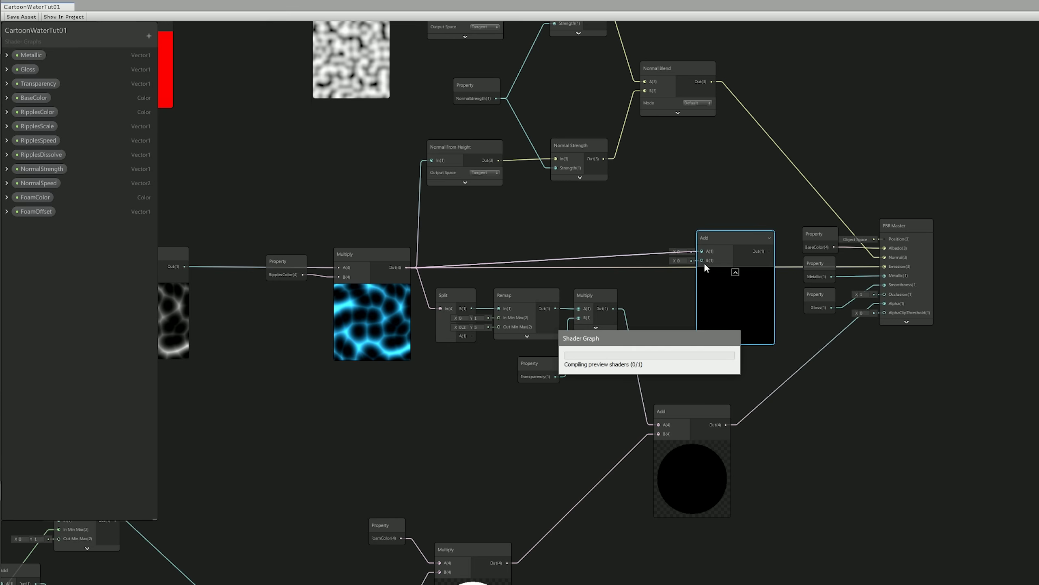
drag(726, 425, 706, 260)
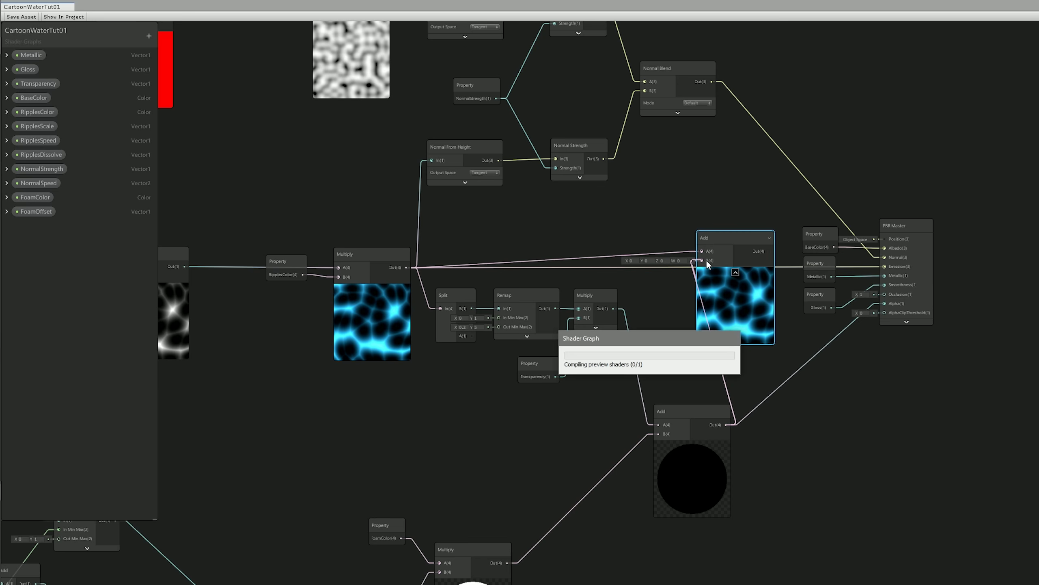
drag(770, 251, 883, 266)
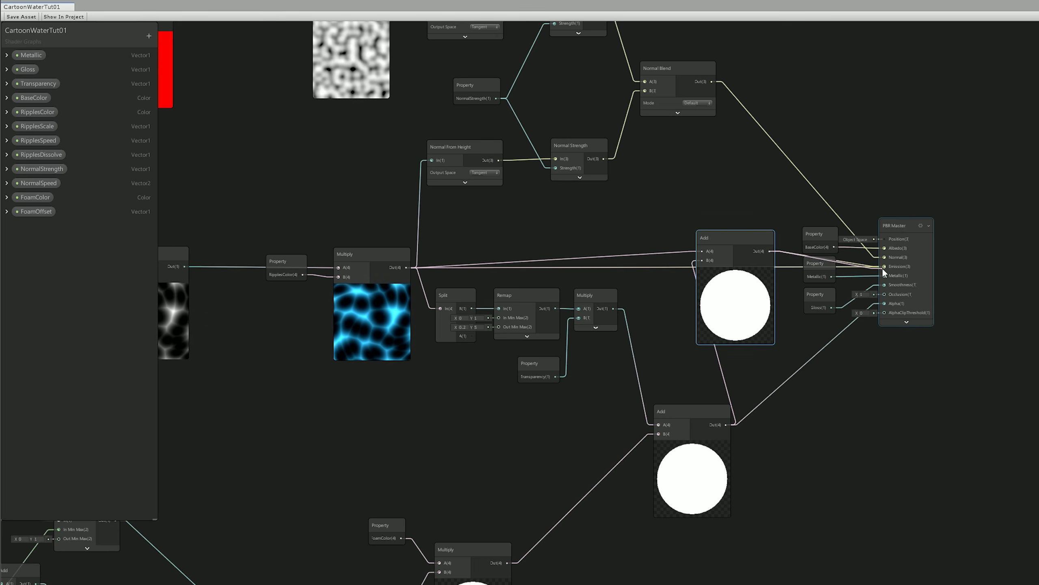
click(735, 272)
drag(726, 243, 773, 264)
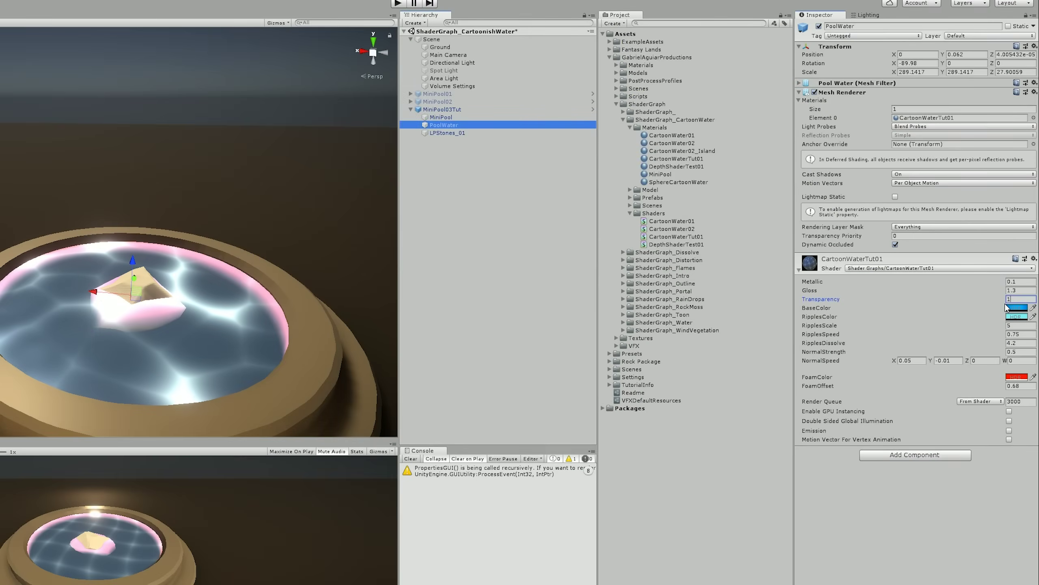
Step: Set the pool water material's Transparency to 1 and its BaseColor HDR intensity to 2.5
text(5)
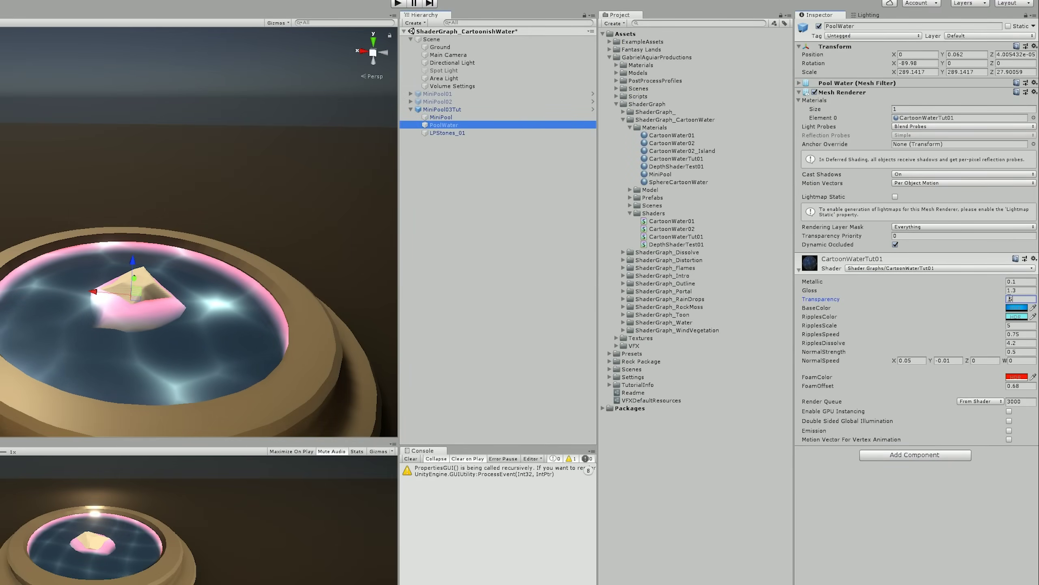
text(1)
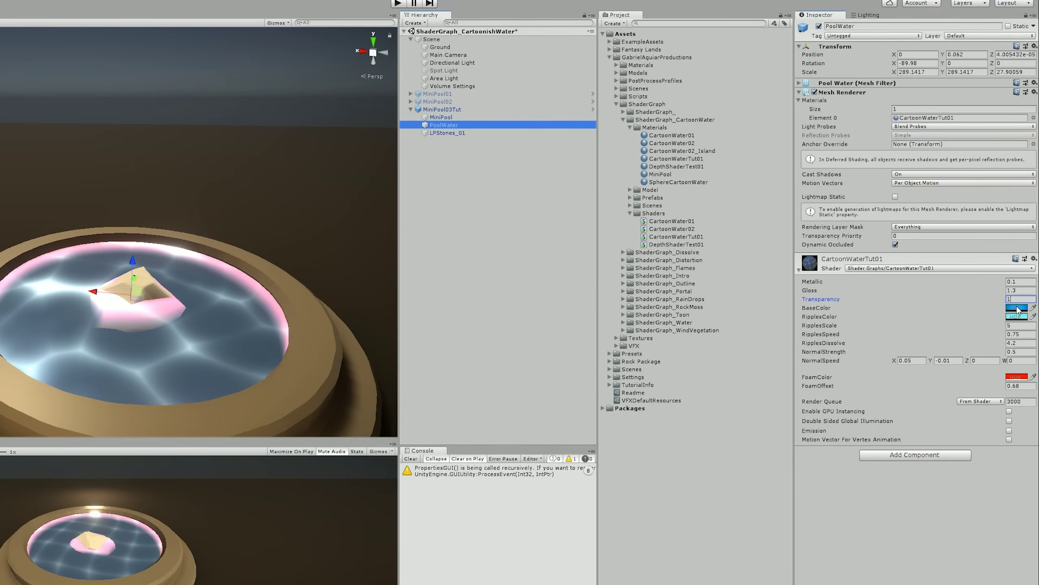
click(1015, 308)
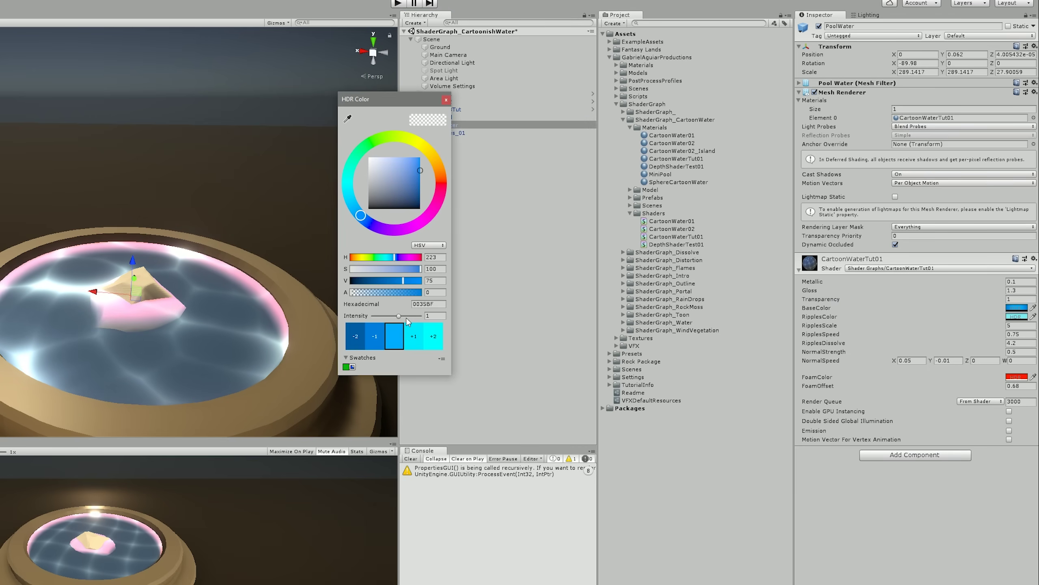
drag(407, 321, 411, 329)
click(410, 335)
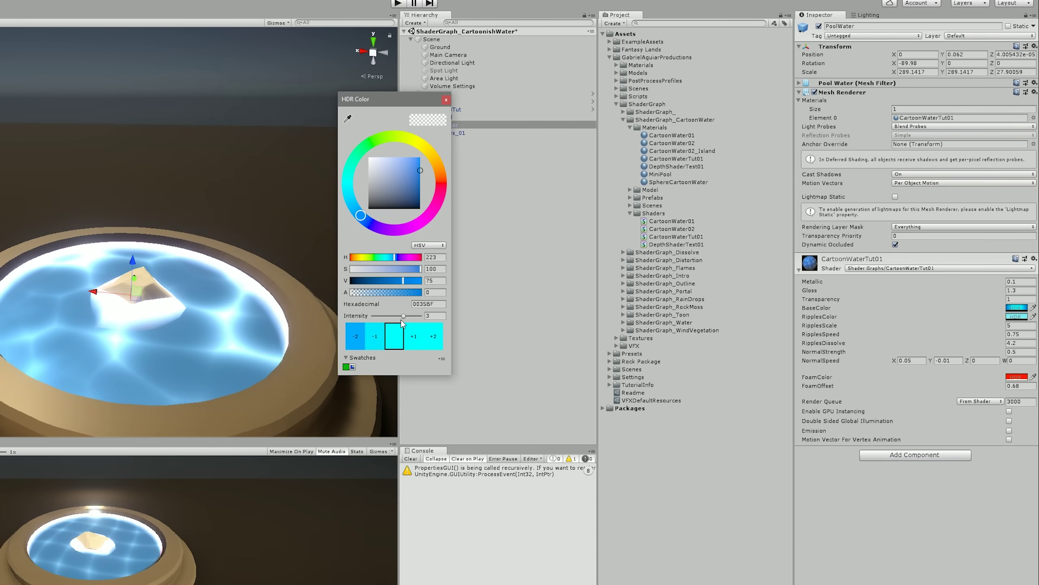
text(2.5)
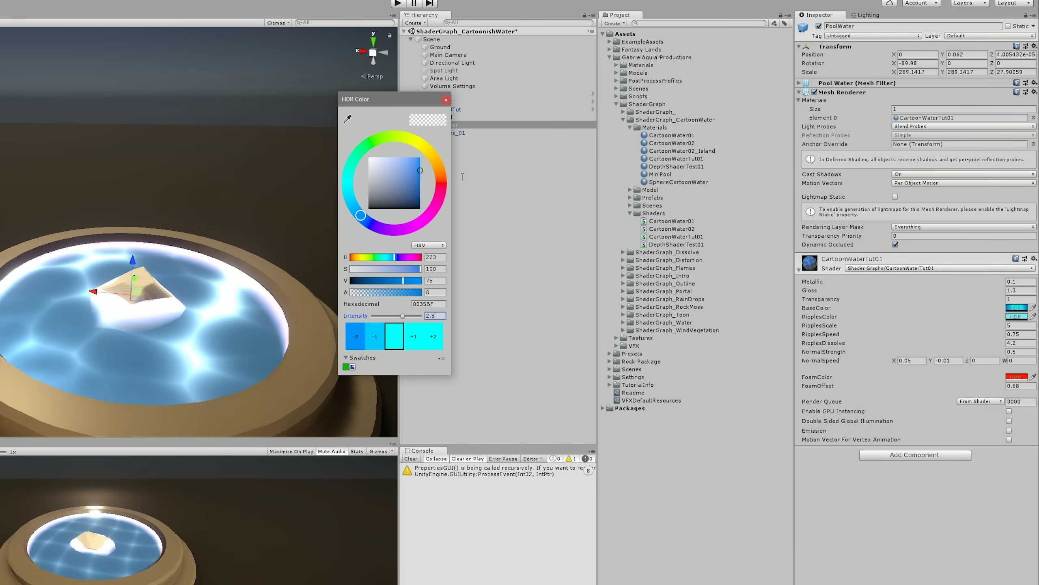
Step: Try a Transparency of 0.75 against a value of 1 on the pool water material
key(Return)
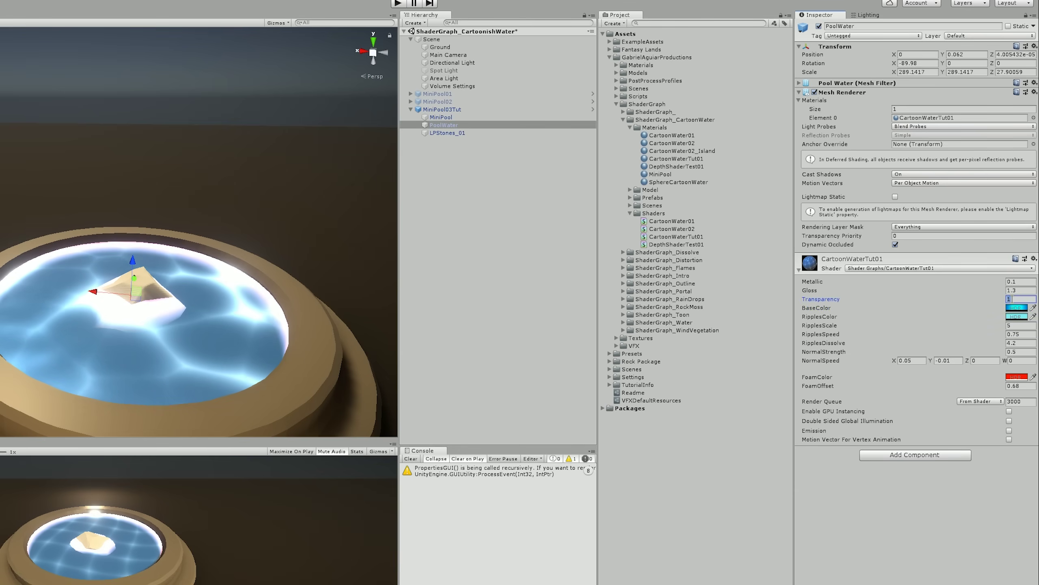
text(.75)
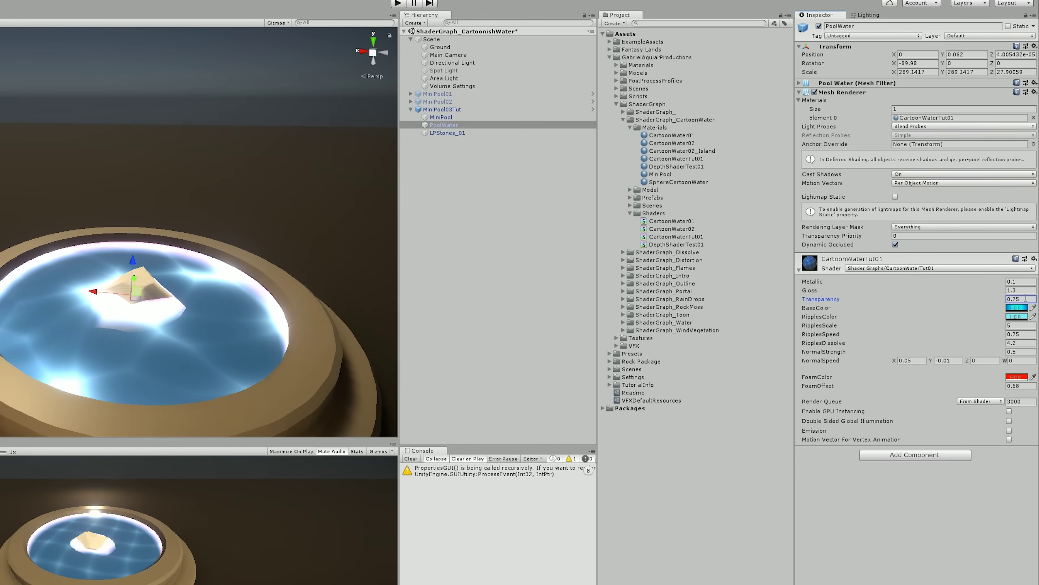
key(BackSpace)
key(BackSpace)
text(1)
key(BackSpace)
text(75)
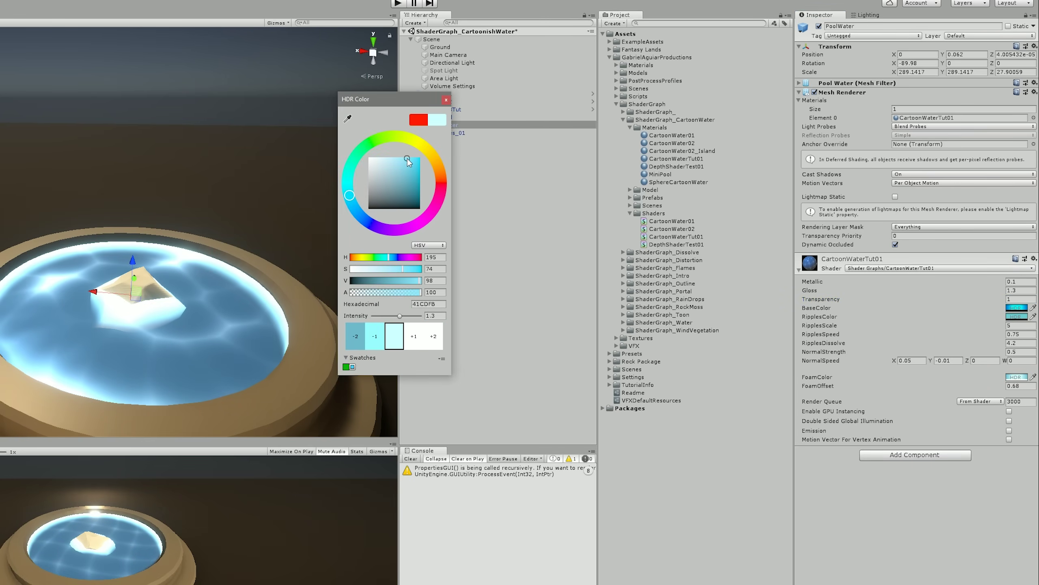
Step: Set the pool water material's FoamColor to light cyan, hex 21C8FF, with an HDR intensity of 1.3
drag(408, 158, 414, 158)
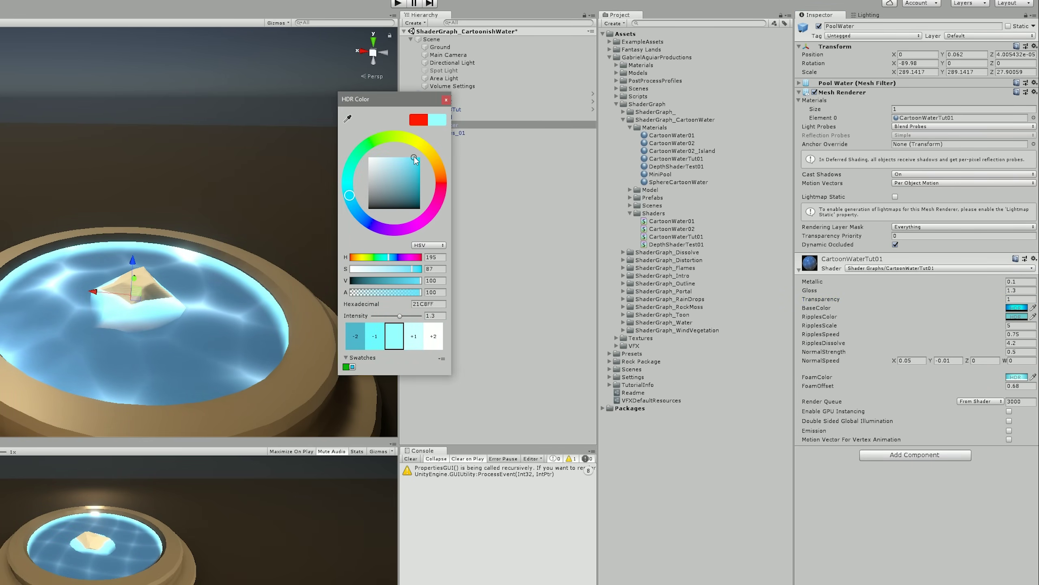
click(447, 100)
scroll(205, 303, down, 5)
scroll(207, 306, up, 3)
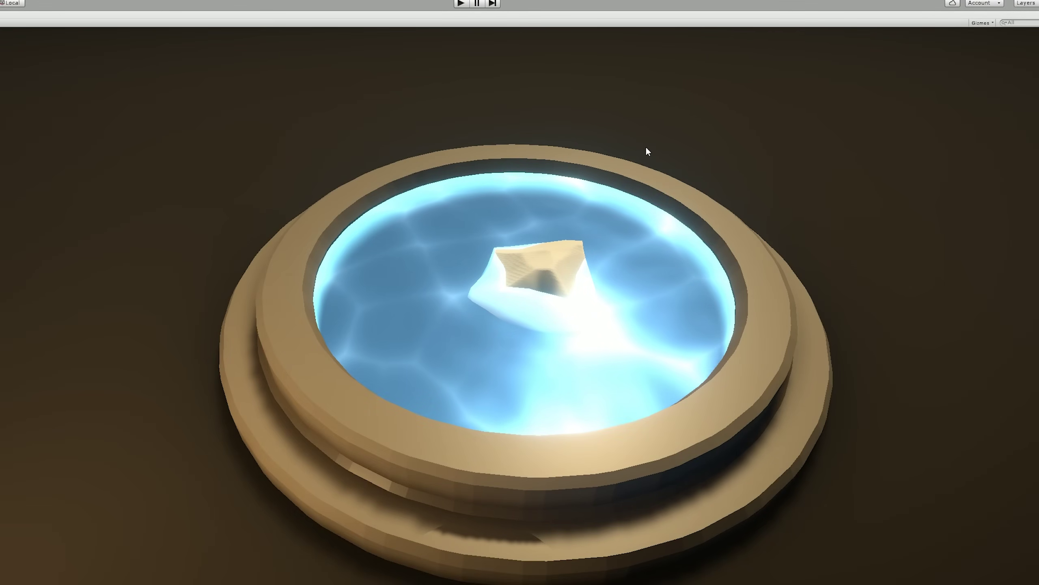
Step: Examine the finished water, ripples and edge foam of the pools from different angles in the enlarged scene view
right_drag(645, 146, 923, 106)
key(d)
key(a)
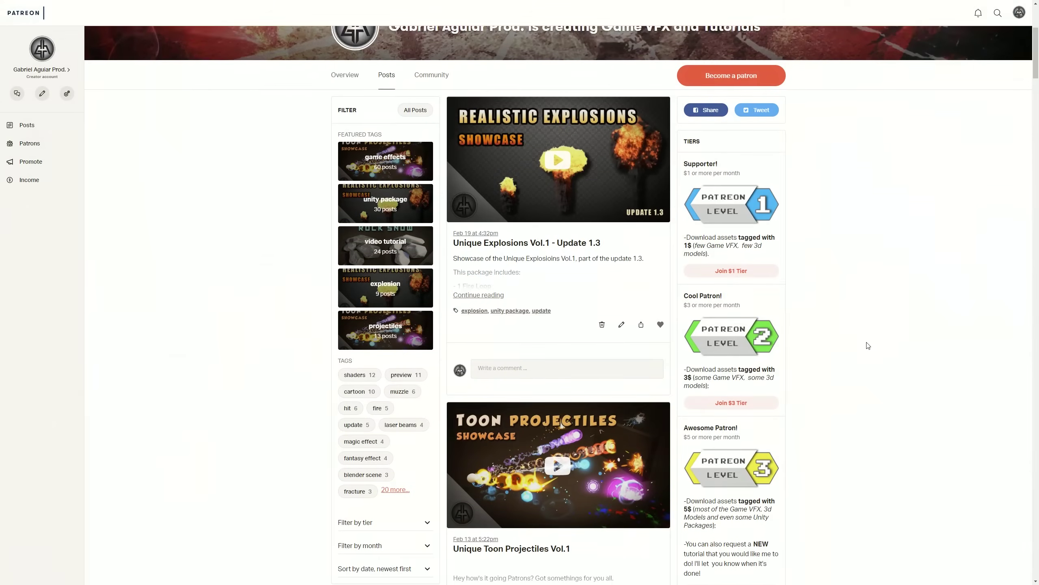
Step: Switch to the creator's Patreon page and look through its posts on shader packages, magic effects and tutorials
scroll(866, 346, down, 6)
scroll(868, 348, down, 15)
scroll(866, 351, down, 14)
scroll(866, 352, down, 11)
scroll(867, 353, down, 7)
scroll(867, 355, down, 6)
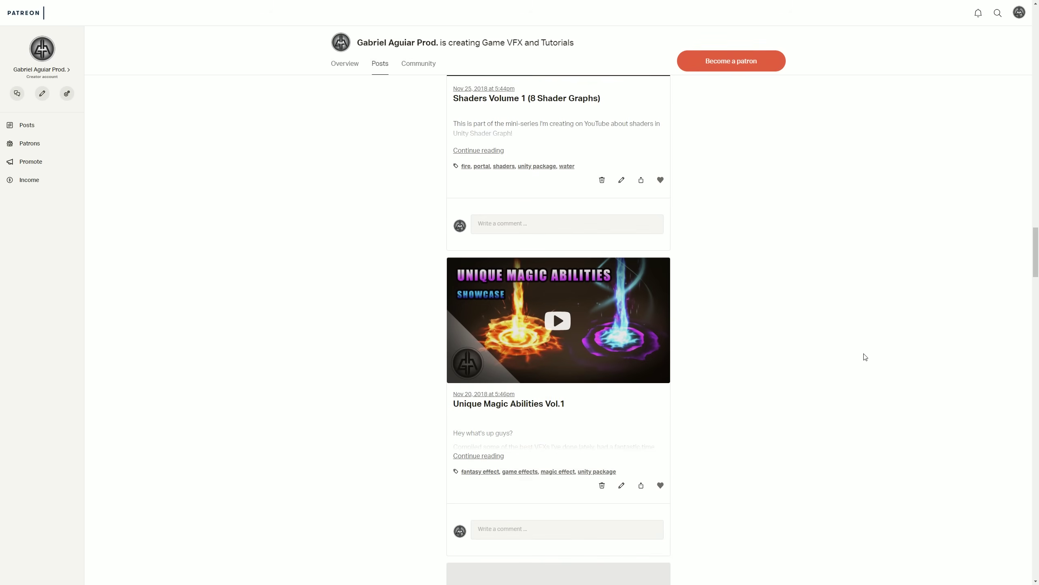
scroll(866, 356, down, 3)
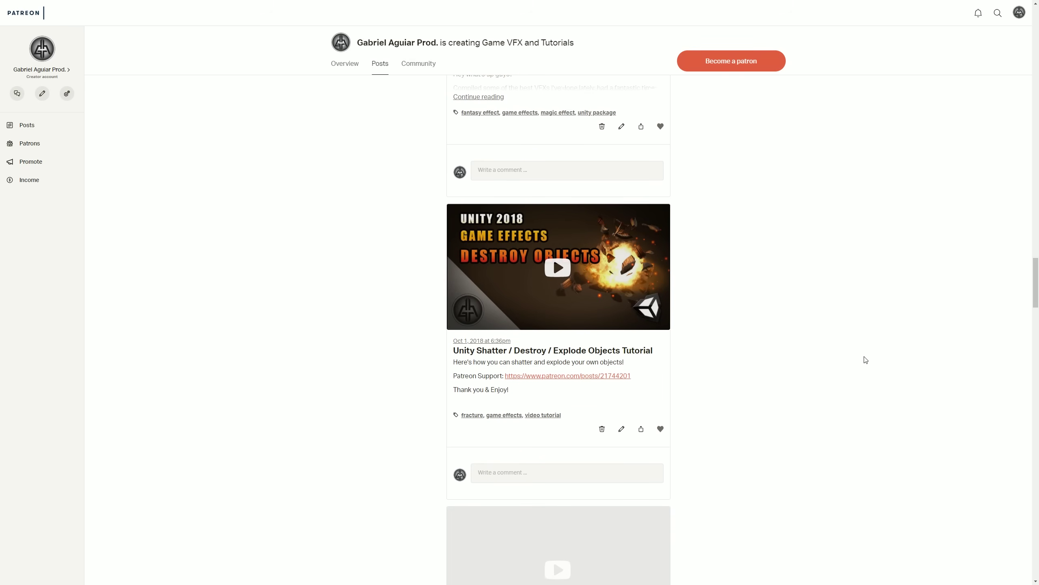